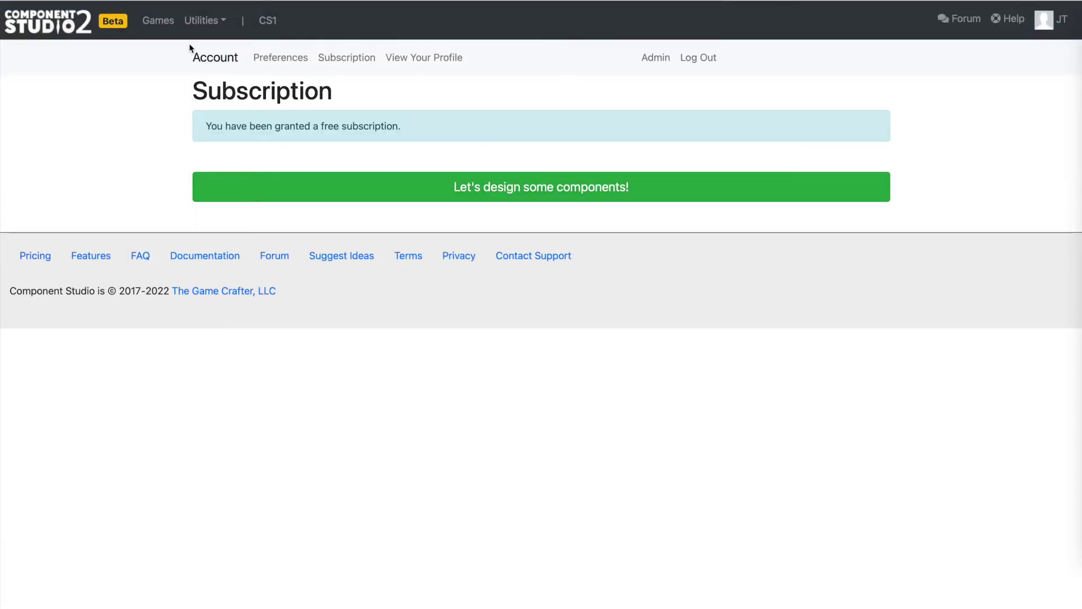
Leave the Subscription page and return to the Games list showing all seven games
click(155, 19)
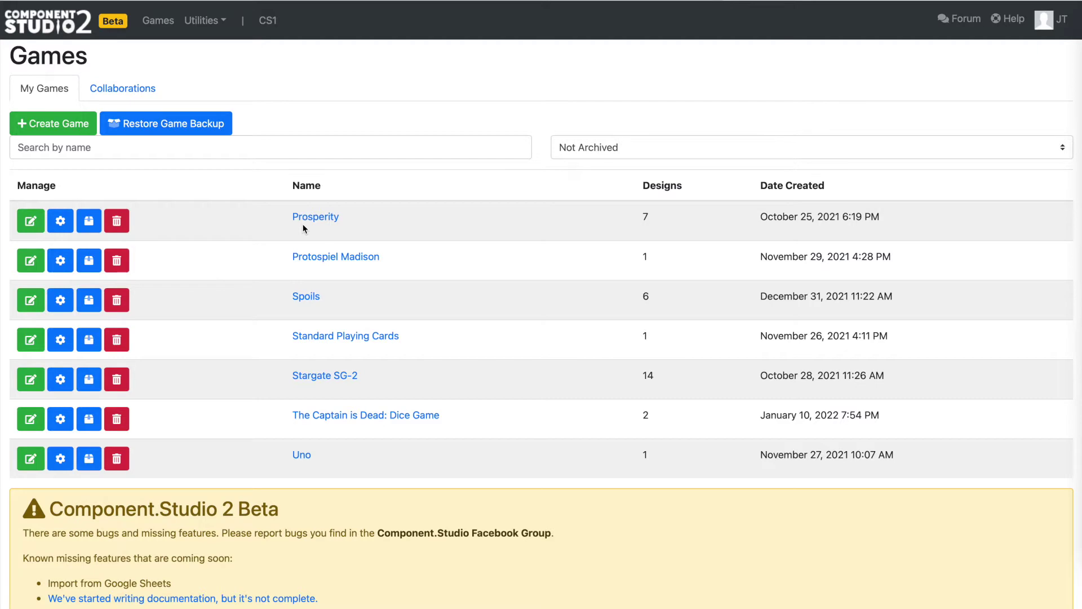
Create a new game named 'Flash Cards', replacing the default Untitled name
click(56, 125)
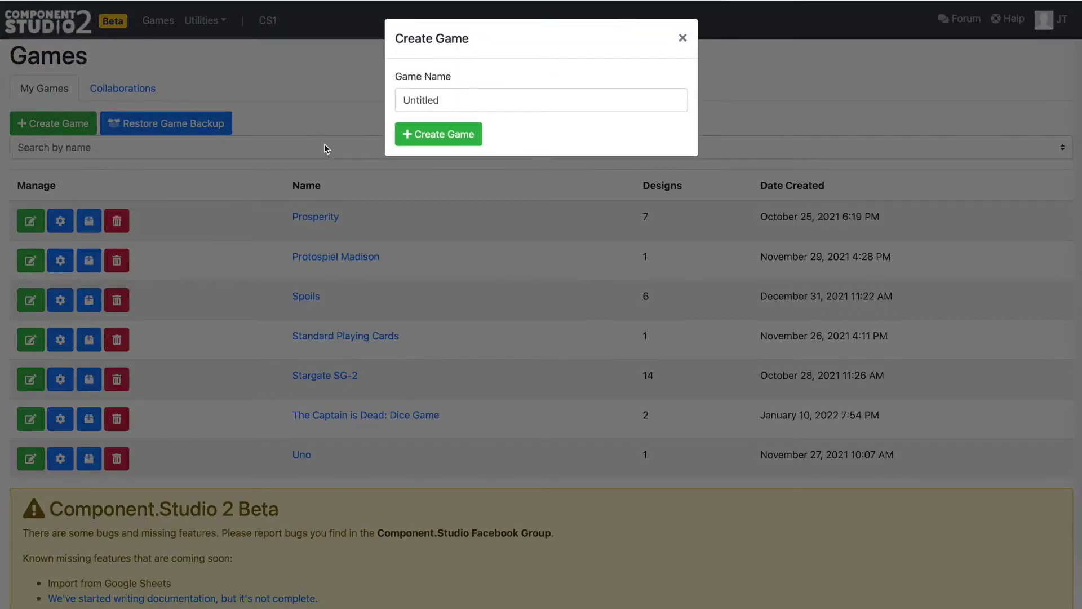
double_click(454, 100)
text(Flashca)
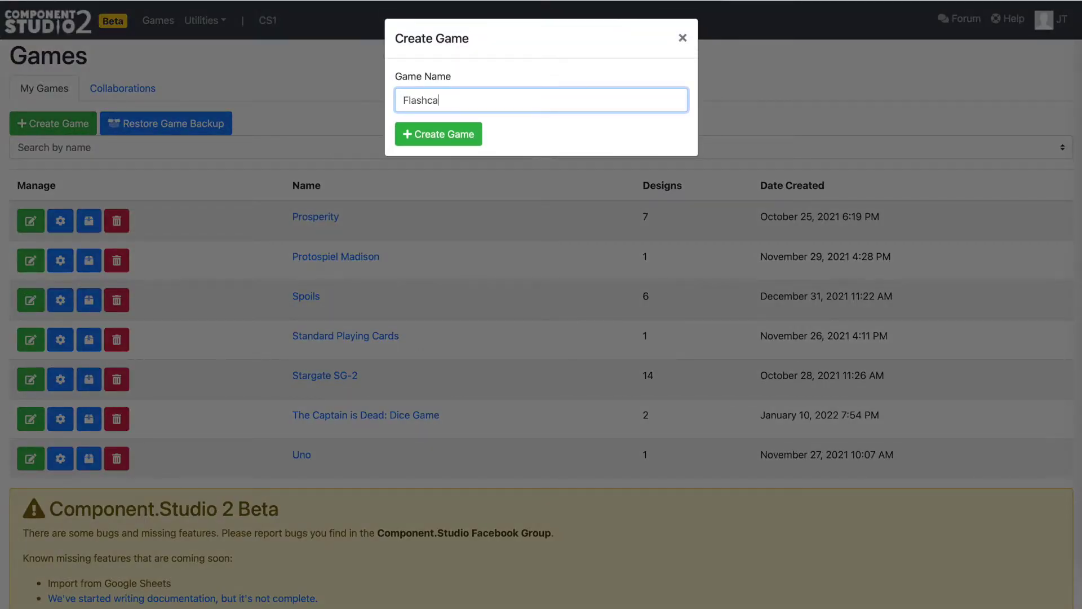
key(BackSpace)
key(BackSpace)
text(Cards)
click(472, 139)
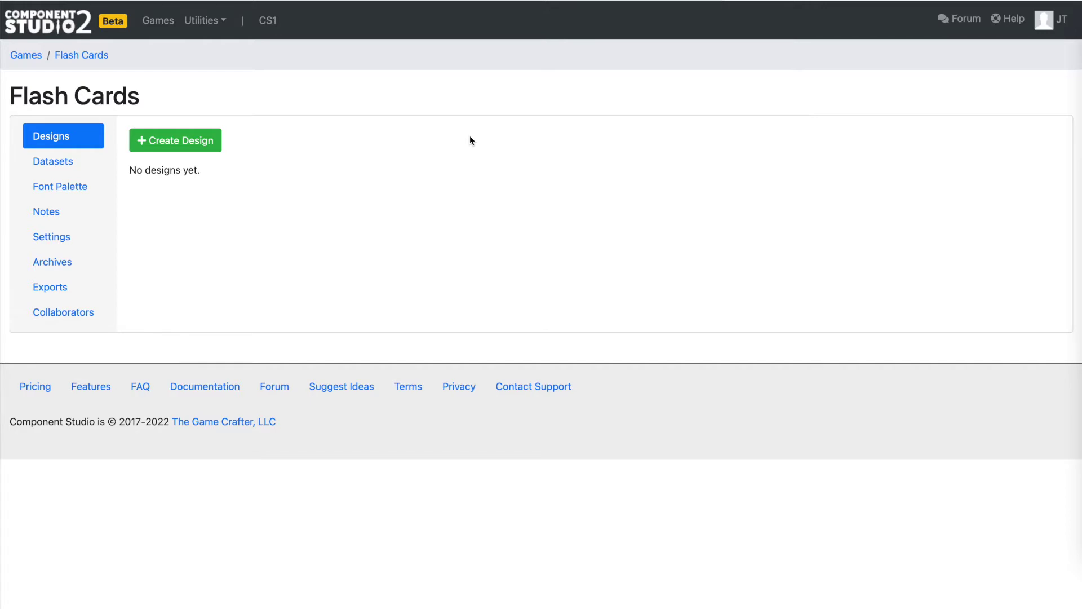
Create a landscape Poker Deck design named 'Math' with Unique back type
click(198, 142)
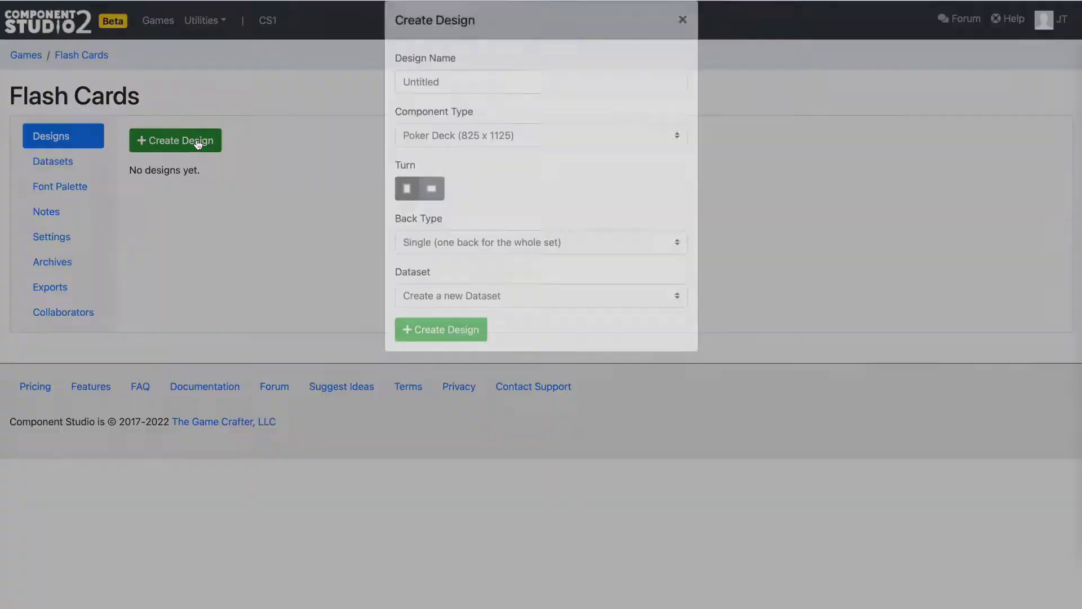
double_click(480, 106)
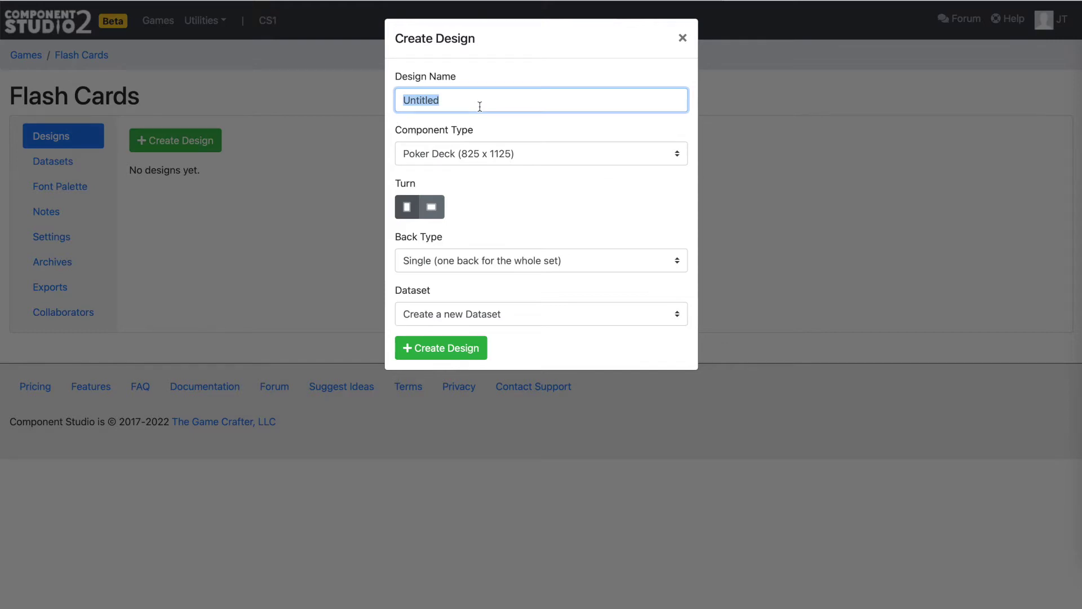
text(Math)
click(438, 210)
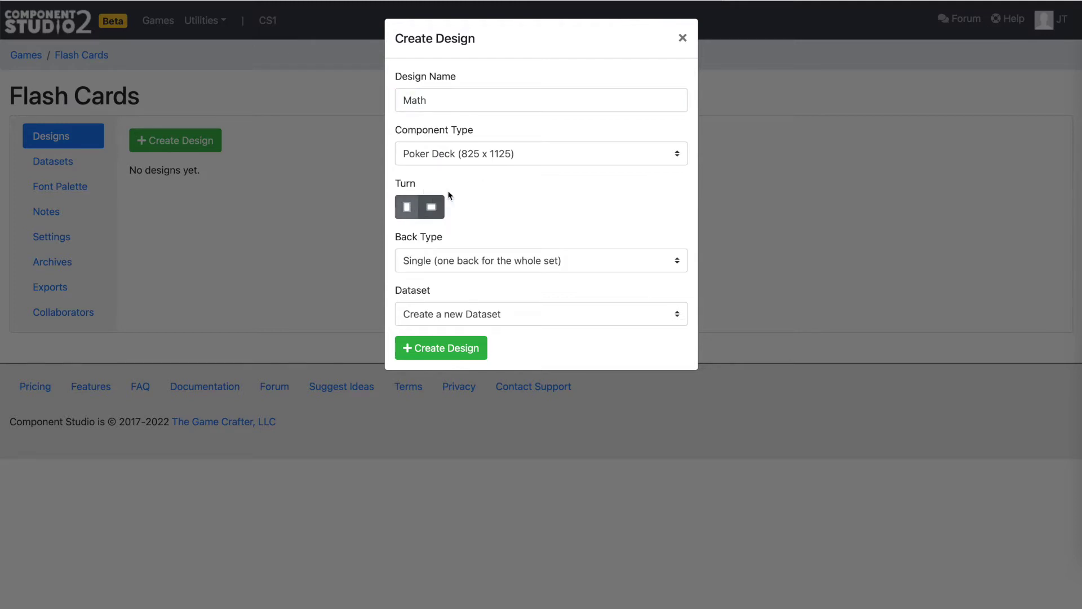
click(495, 261)
click(492, 275)
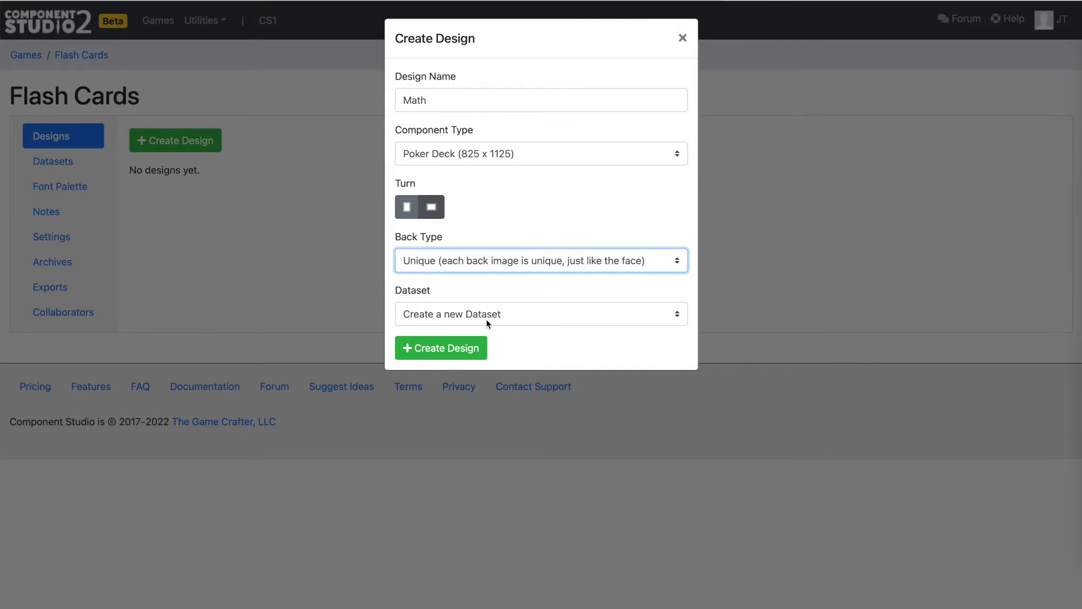
click(466, 348)
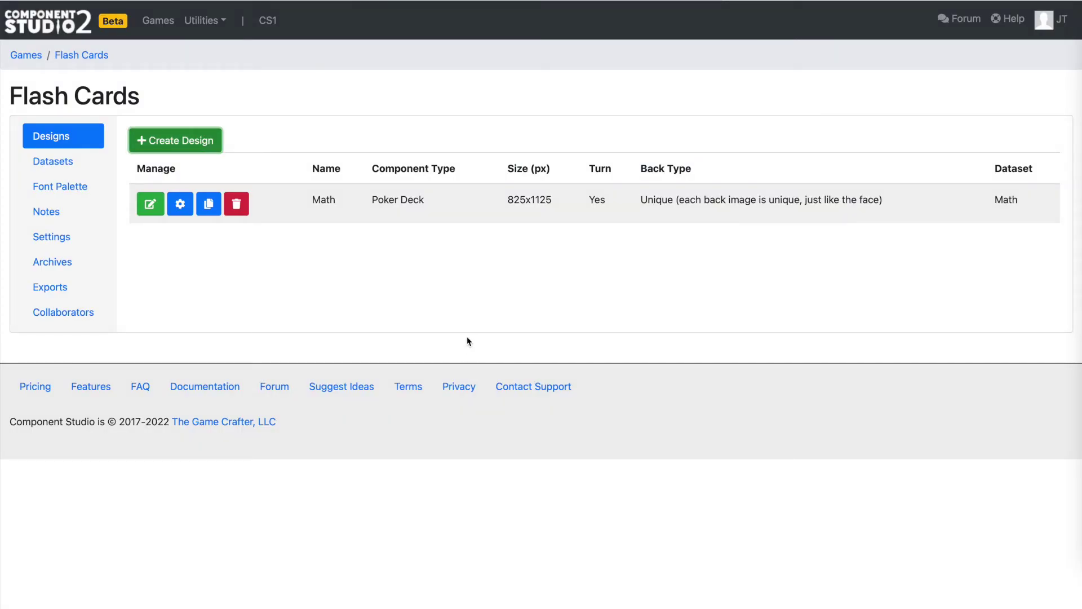
click(72, 165)
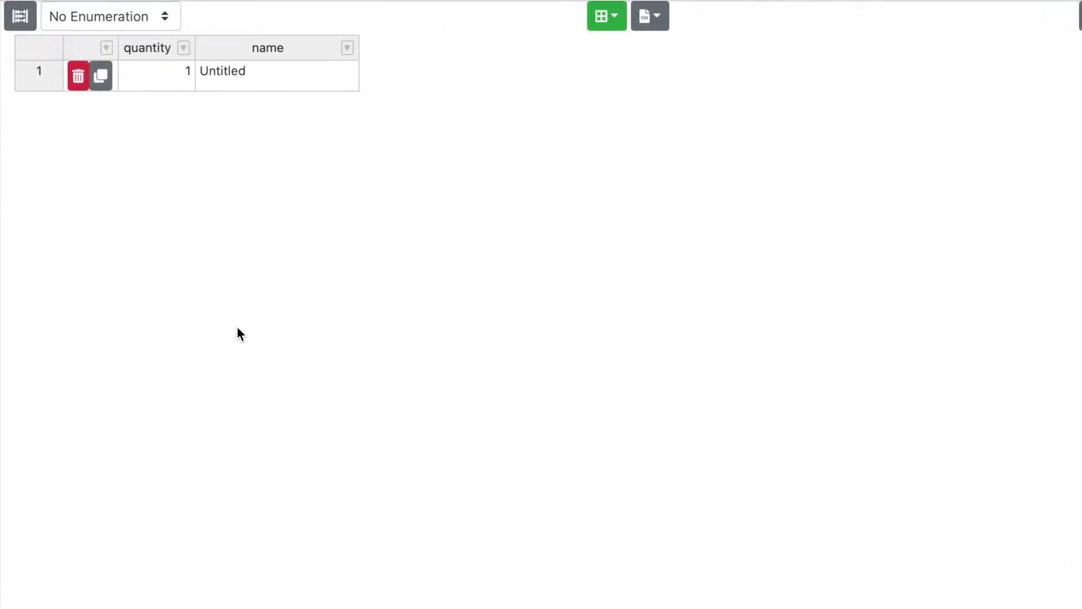
Add a text column named 'answer' to the Math dataset
click(658, 25)
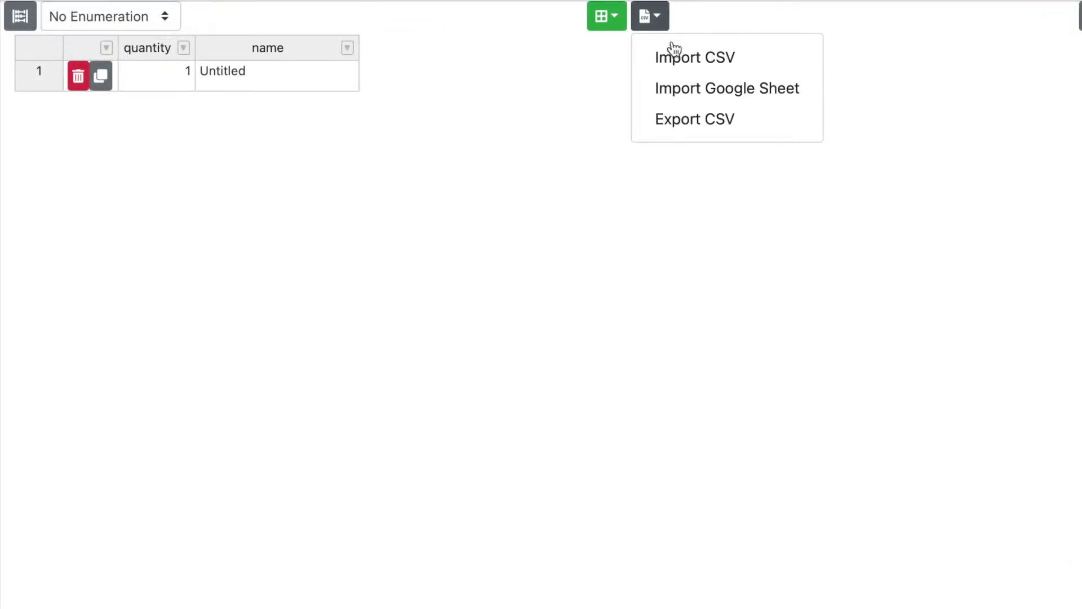
click(604, 17)
click(664, 111)
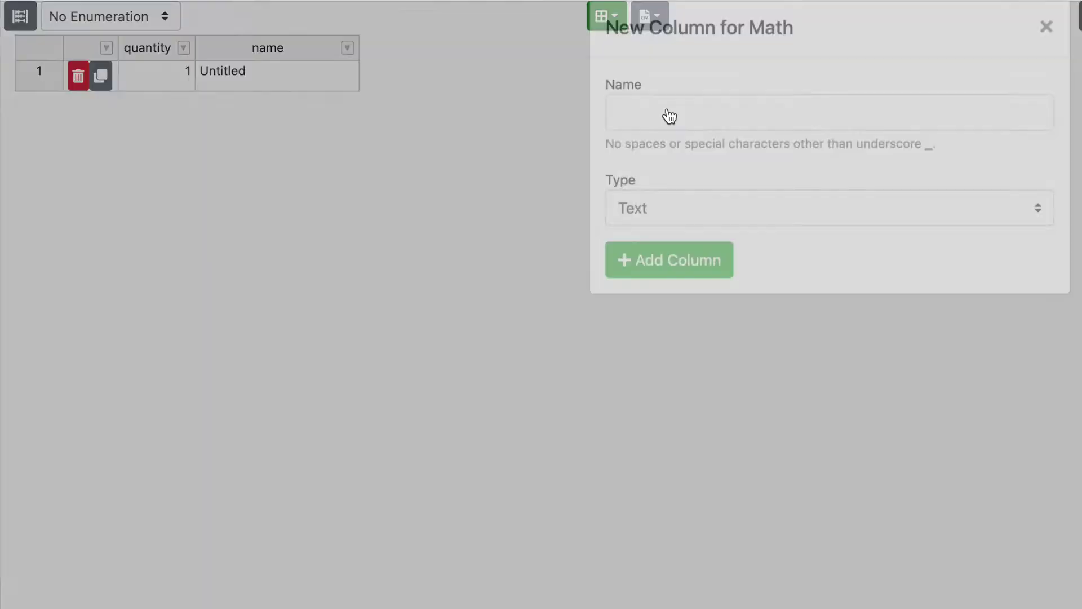
click(681, 149)
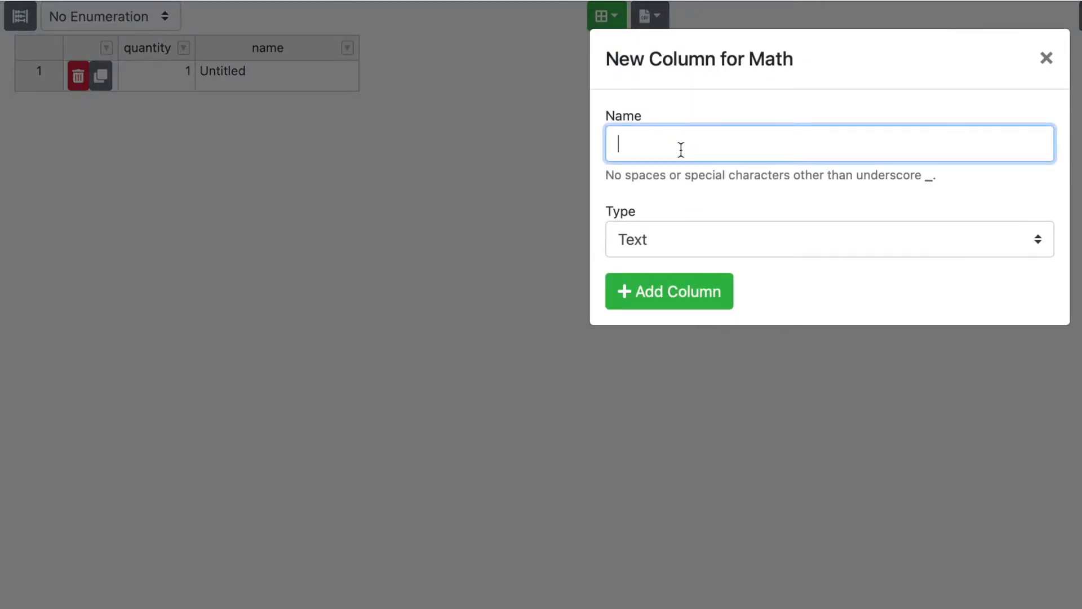
text(answer)
click(689, 288)
Enter 1+1 as row 1's name with answer 2
click(289, 78)
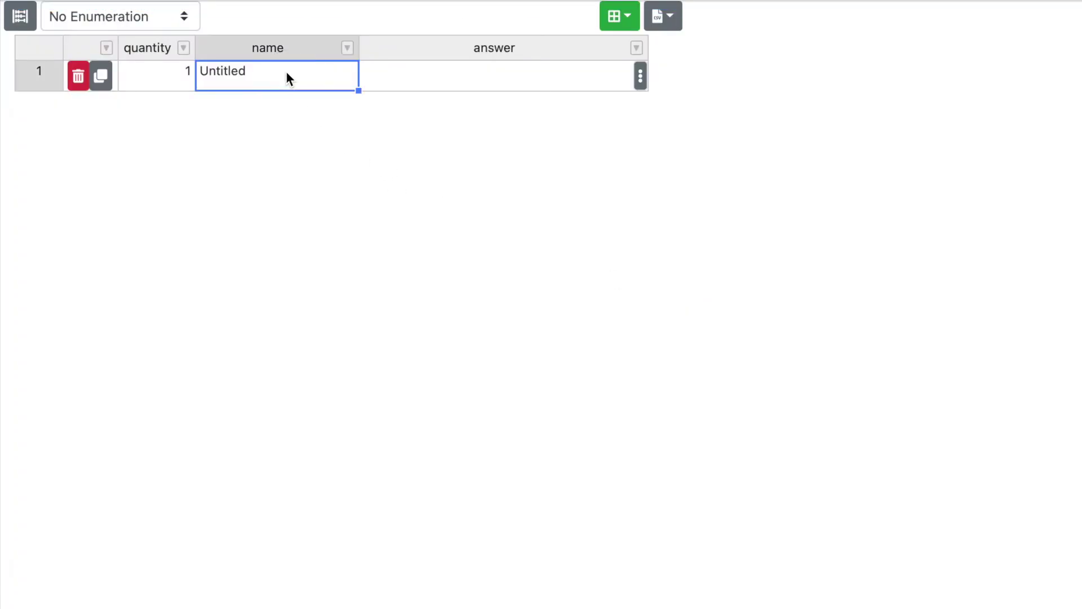
text(1+1)
click(492, 84)
text(2)
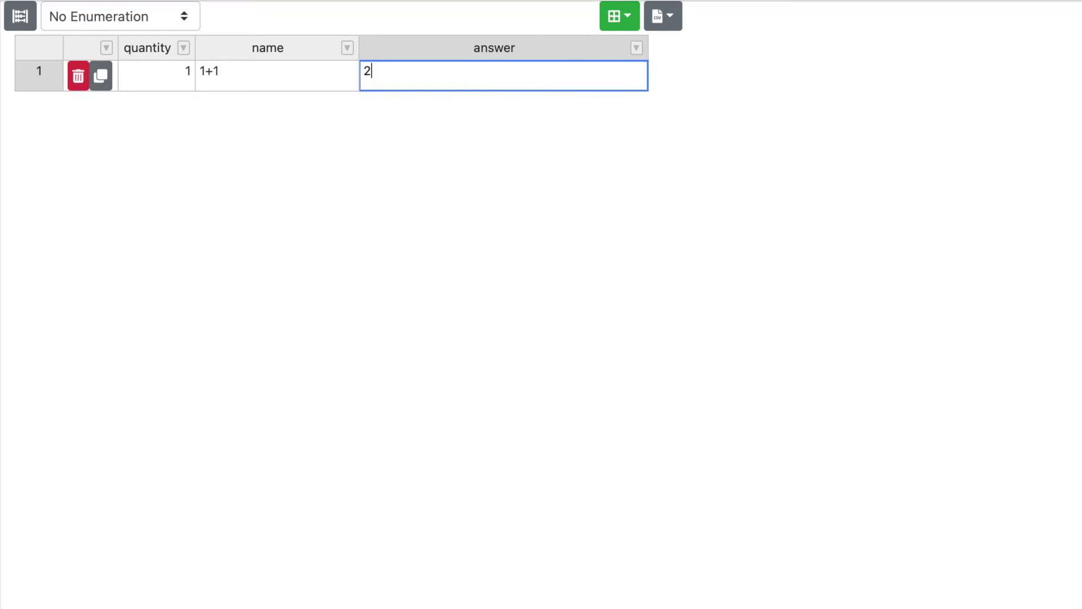
click(478, 159)
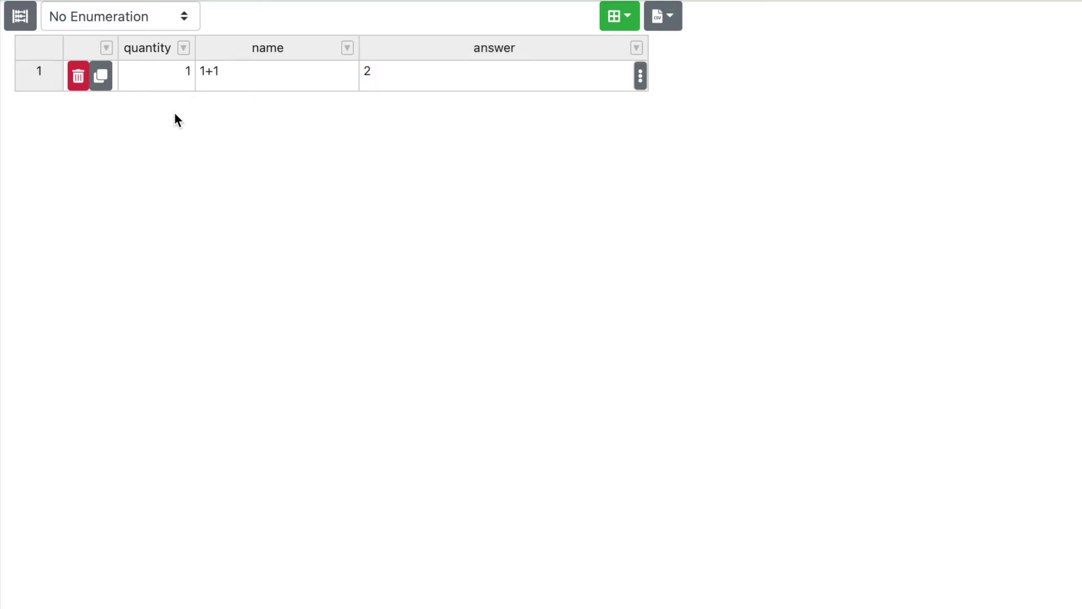
Add 5 more rows to the Math dataset
click(626, 17)
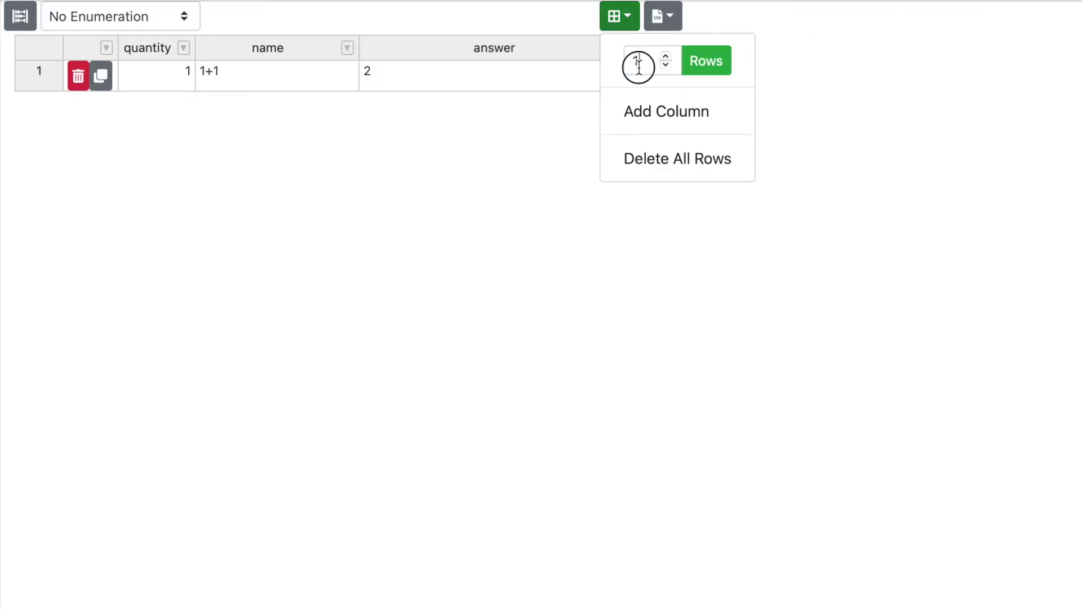
double_click(637, 62)
text(5)
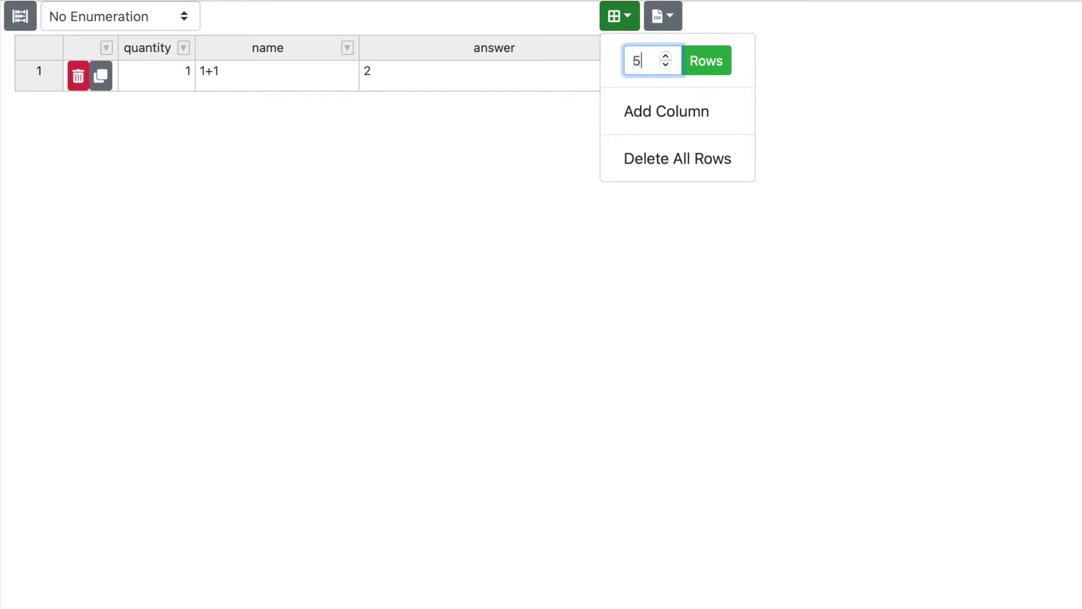
click(721, 66)
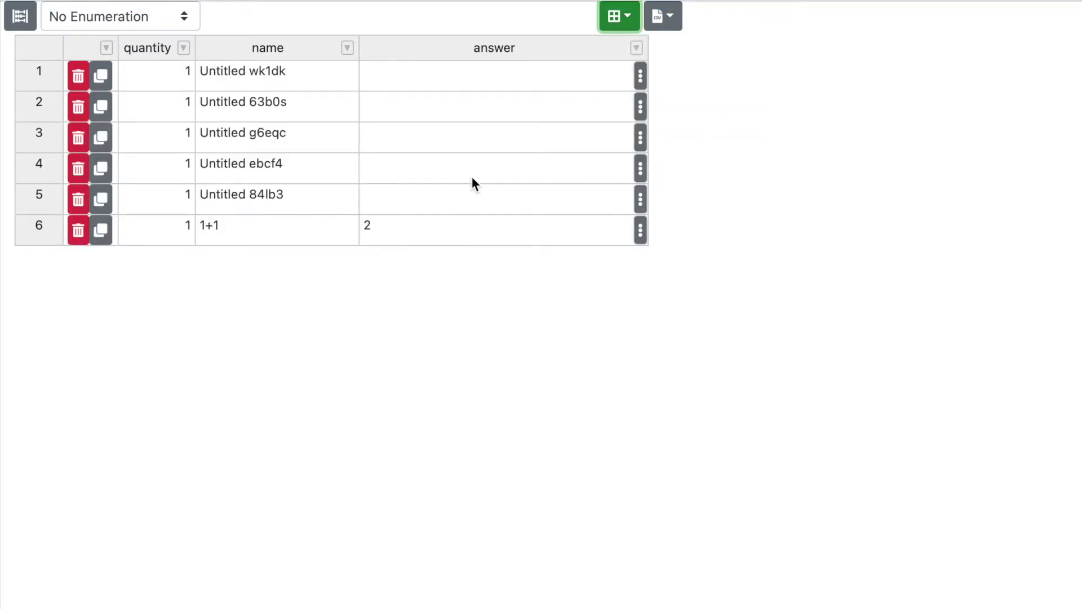
Enter 1-1 with answer 0 in the first row
click(290, 86)
text(1-1)
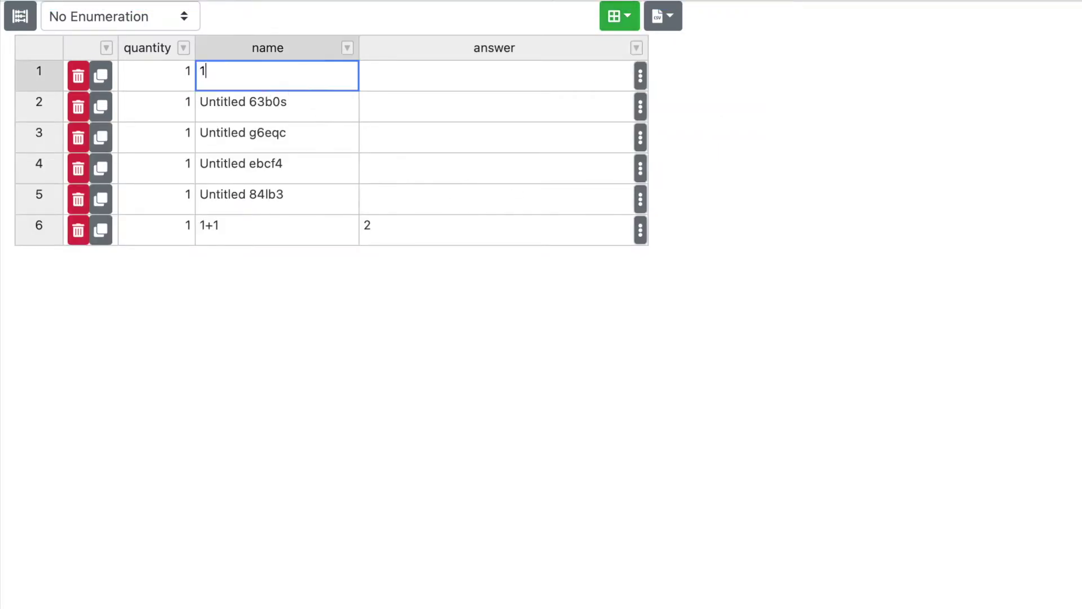
key(Tab)
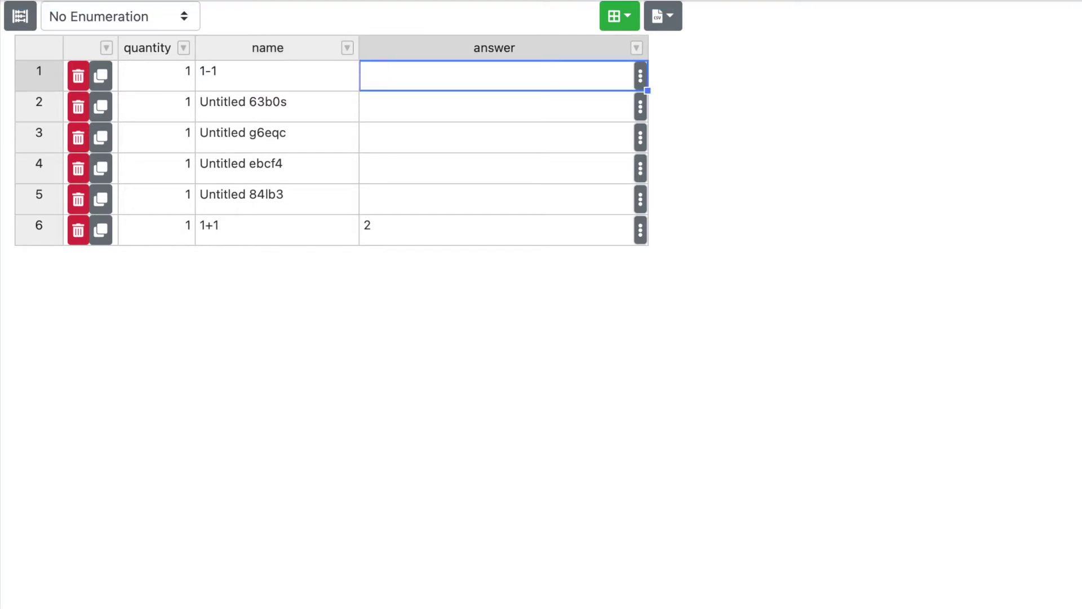
text(0)
click(243, 106)
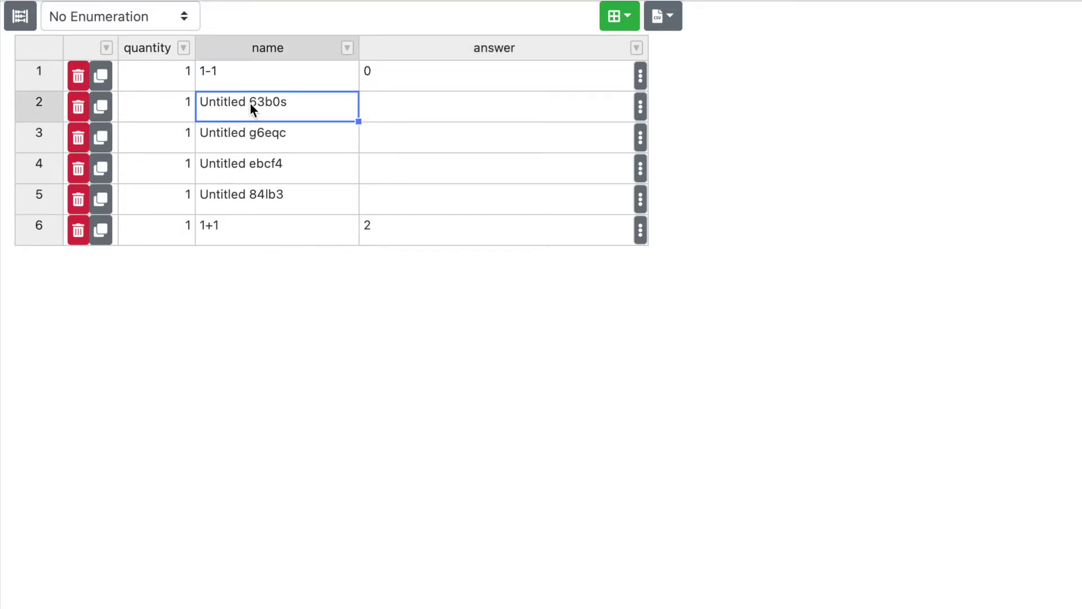
Add spaces around the operators so the formulas read '1 - 1' and '1 + 1'
double_click(213, 71)
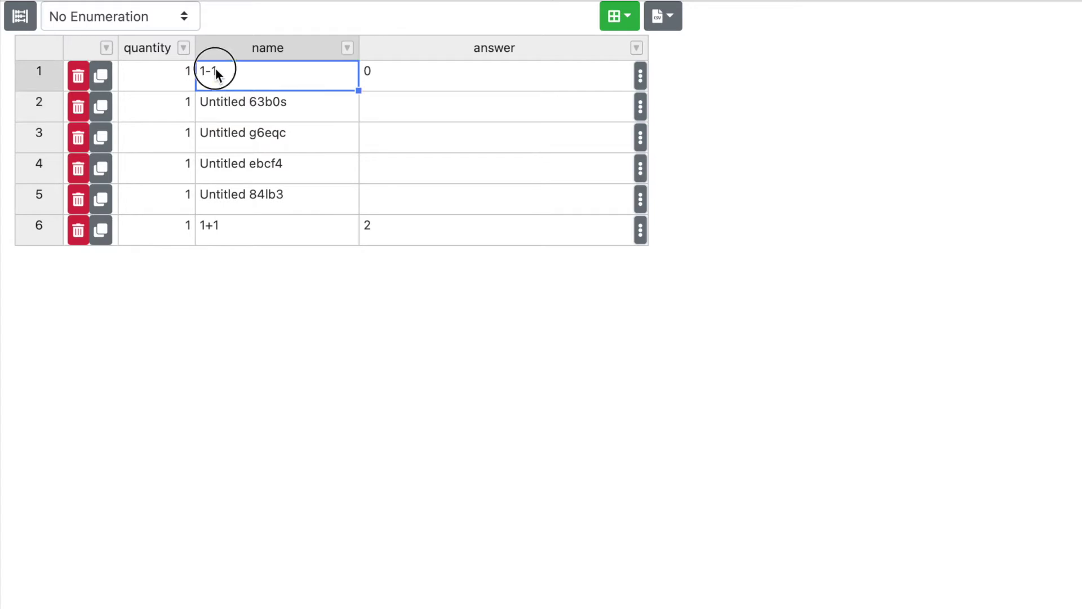
key(Left)
key(Right)
click(204, 226)
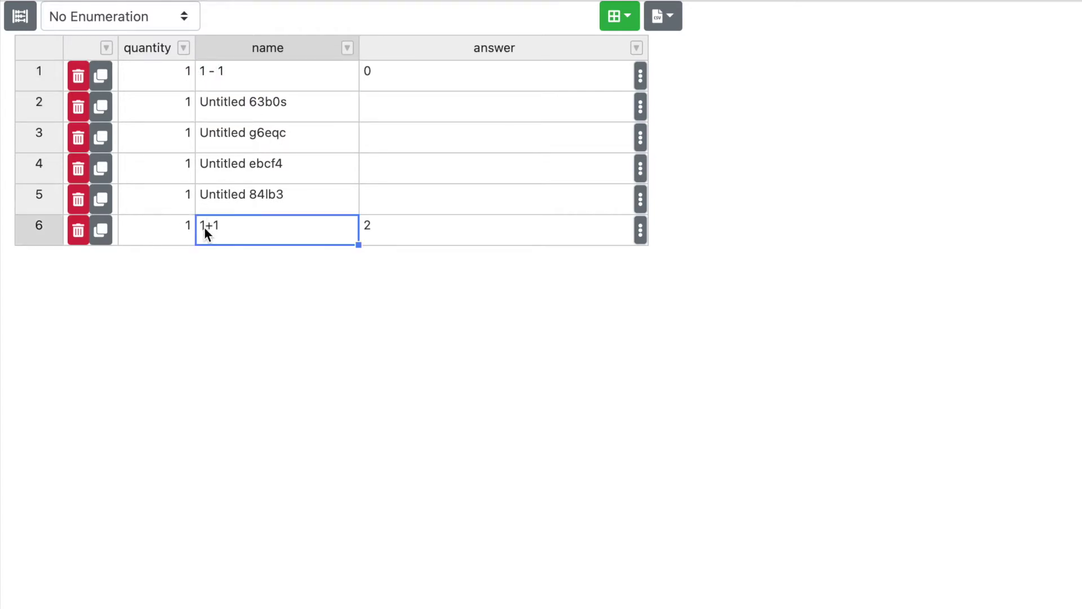
click(207, 226)
click(207, 227)
key(Right)
click(281, 169)
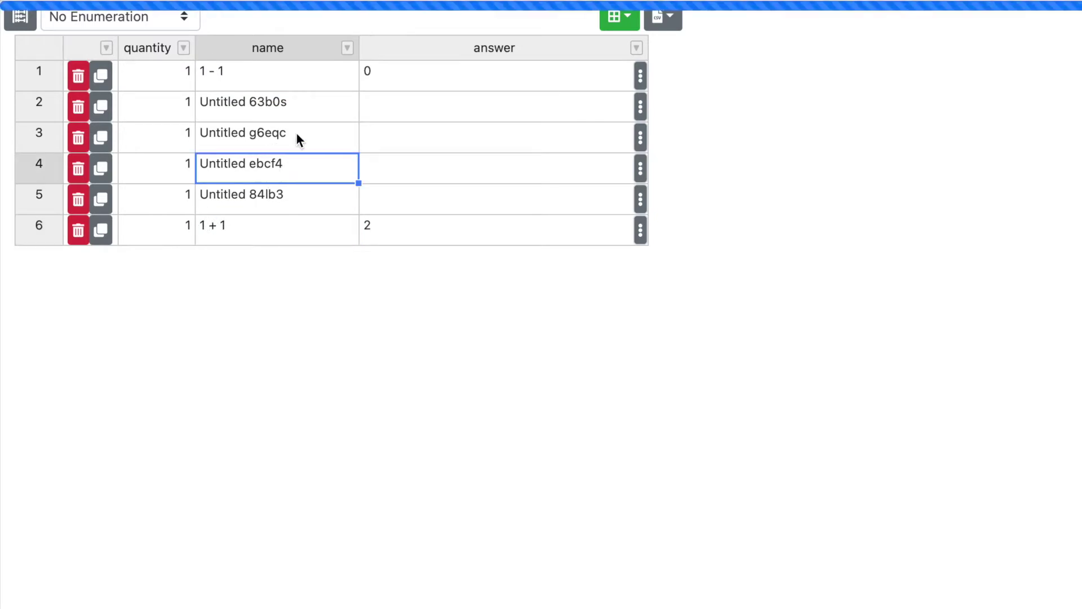
click(290, 104)
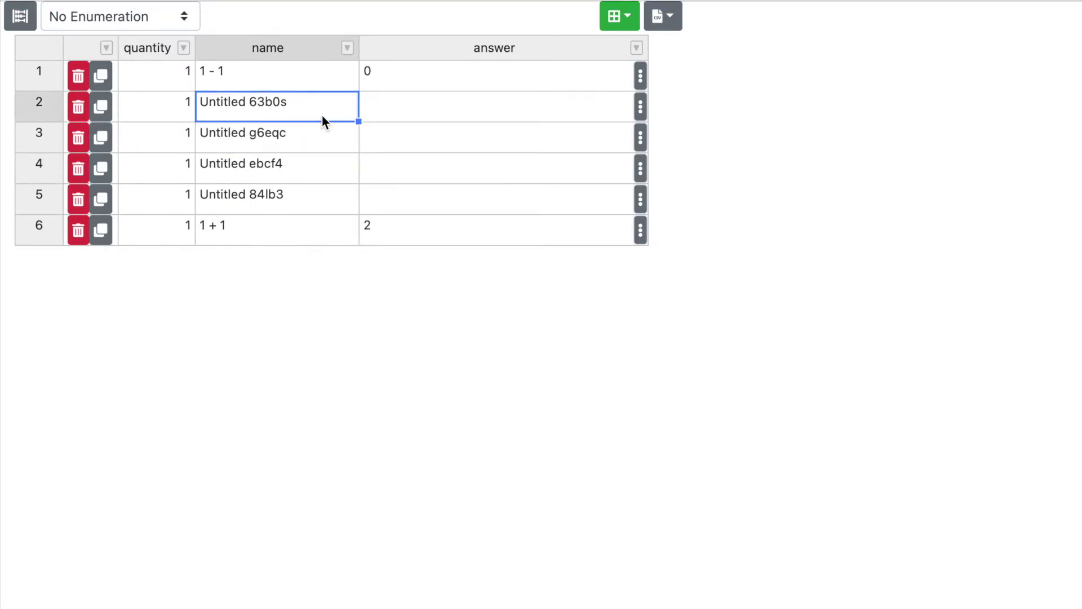
Fill rows 2 and 3 with '1 x 1' and '1 / 1', each answering 1
text(1 x 1)
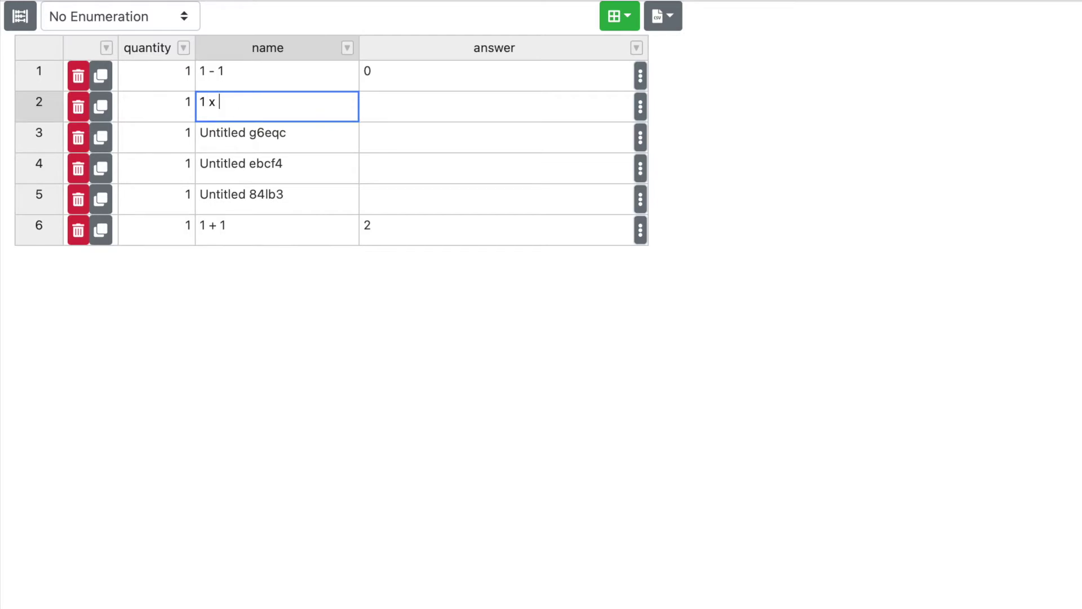
key(Tab)
text(1)
click(283, 134)
text(1 )
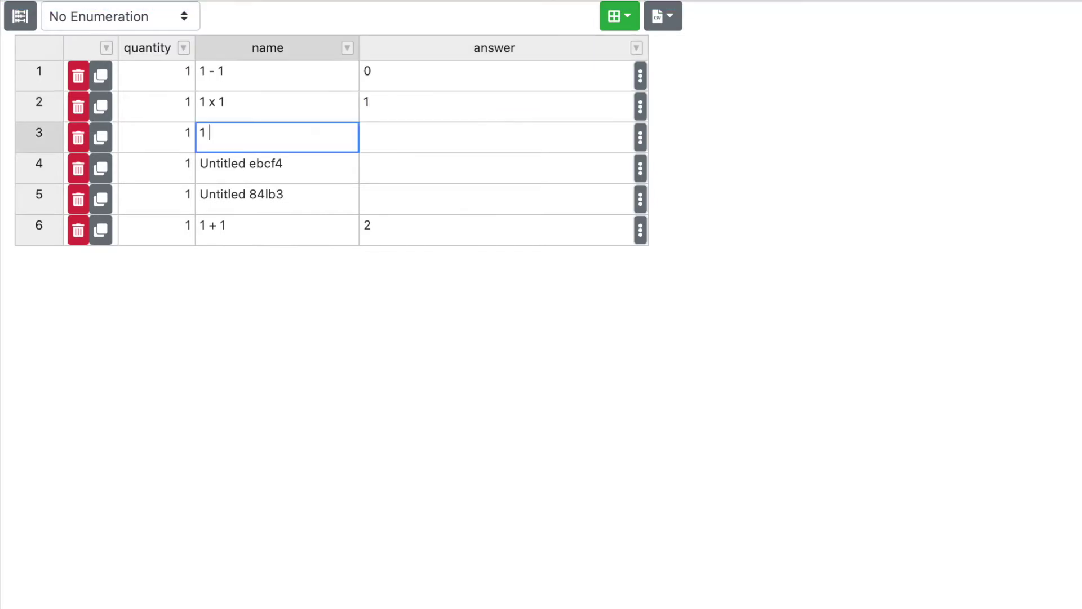
text(/ 1)
key(Tab)
text(1)
click(480, 181)
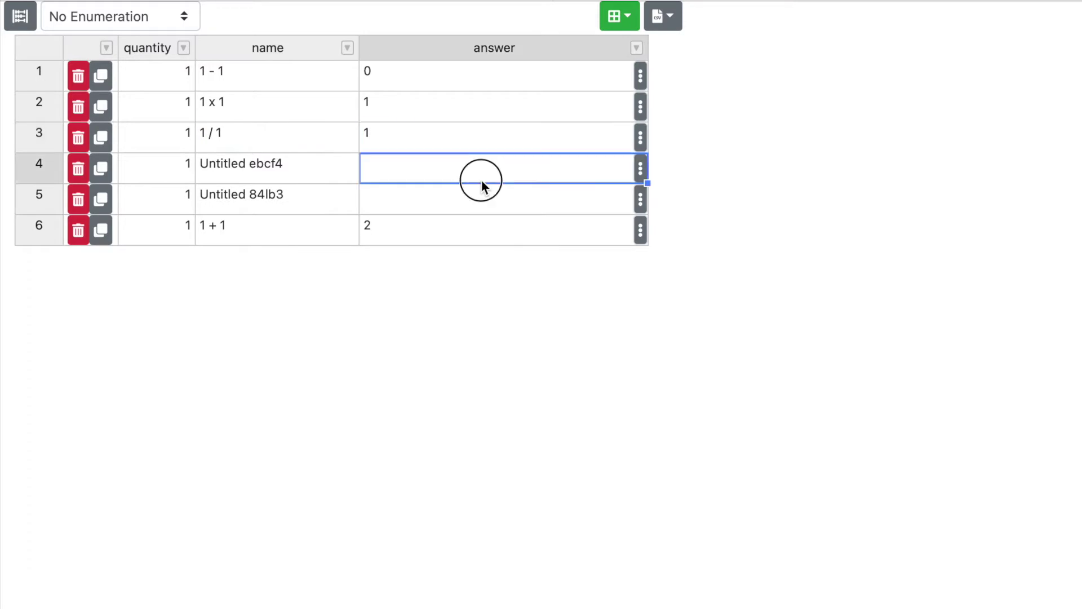
Enter '10 / 0' answering undefined and '40 + 2' answering life in rows 4 and 5
click(287, 169)
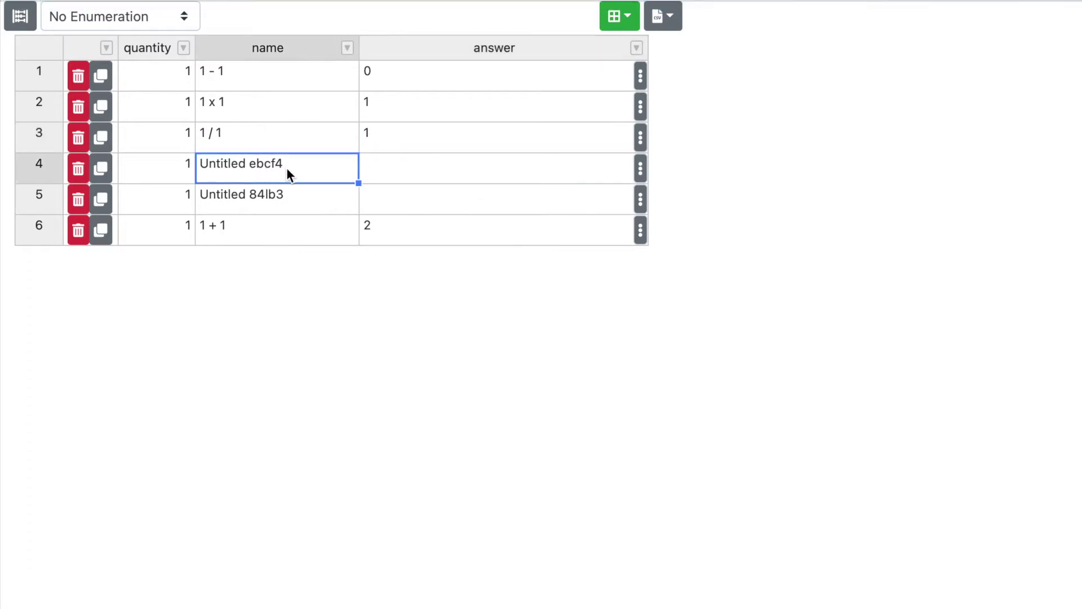
text(10 / )
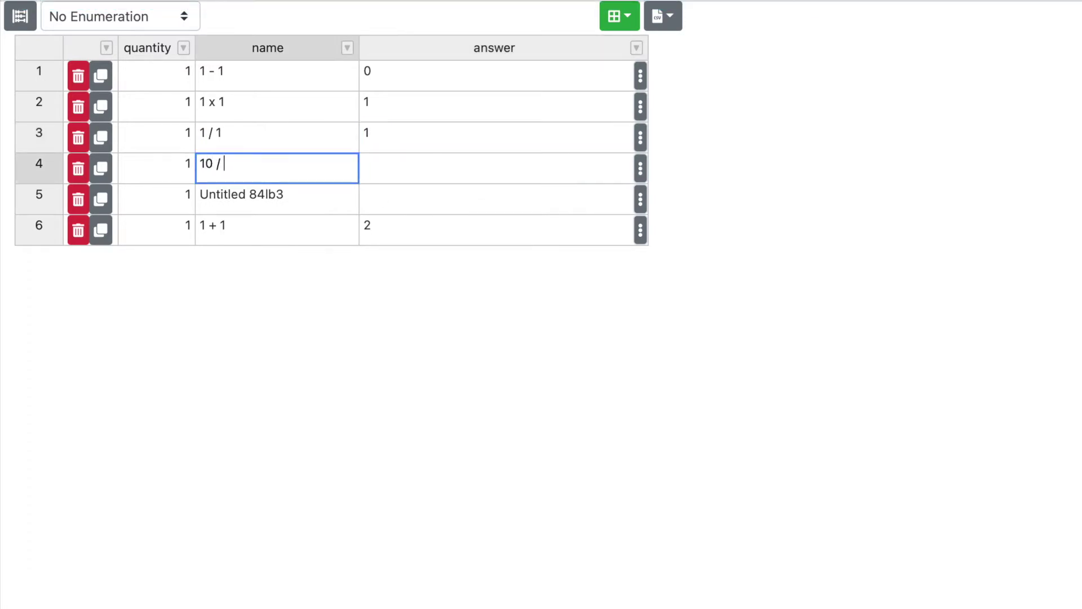
text(0)
click(423, 170)
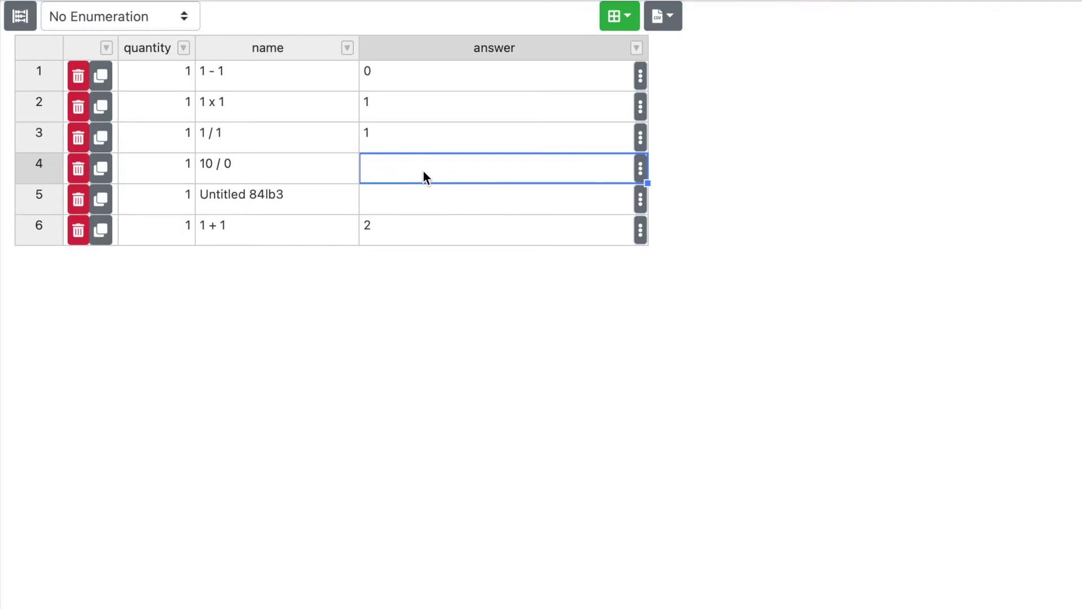
text(unde)
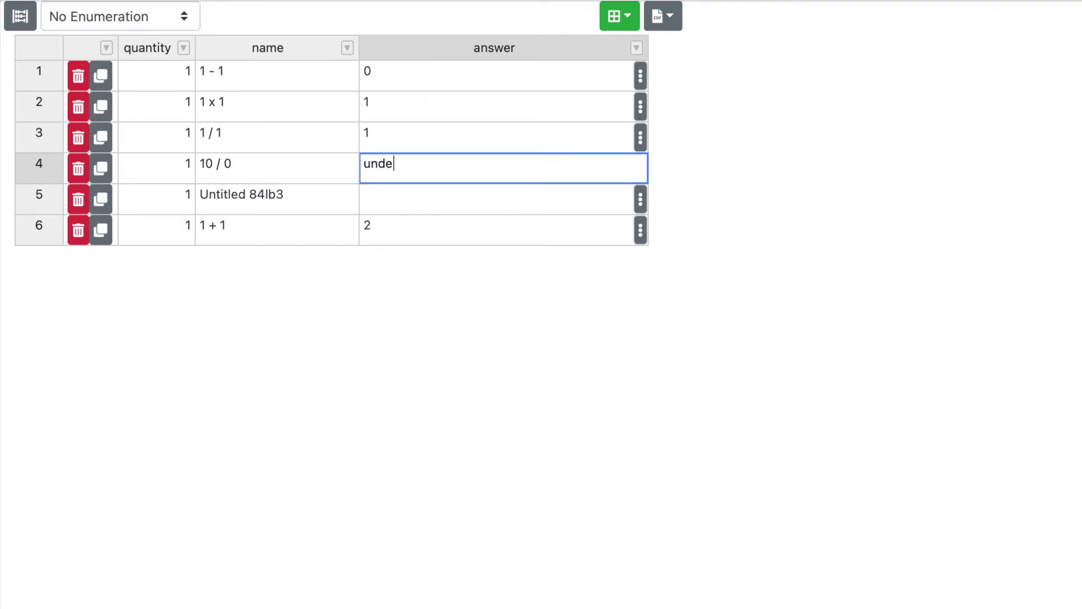
text(fined)
click(313, 202)
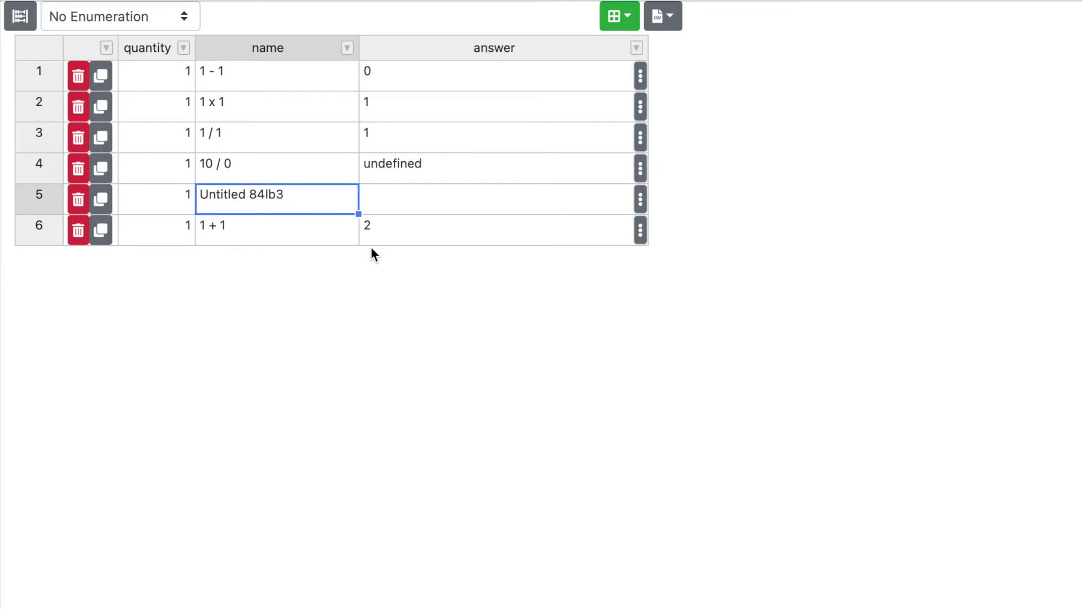
text(40 + 2)
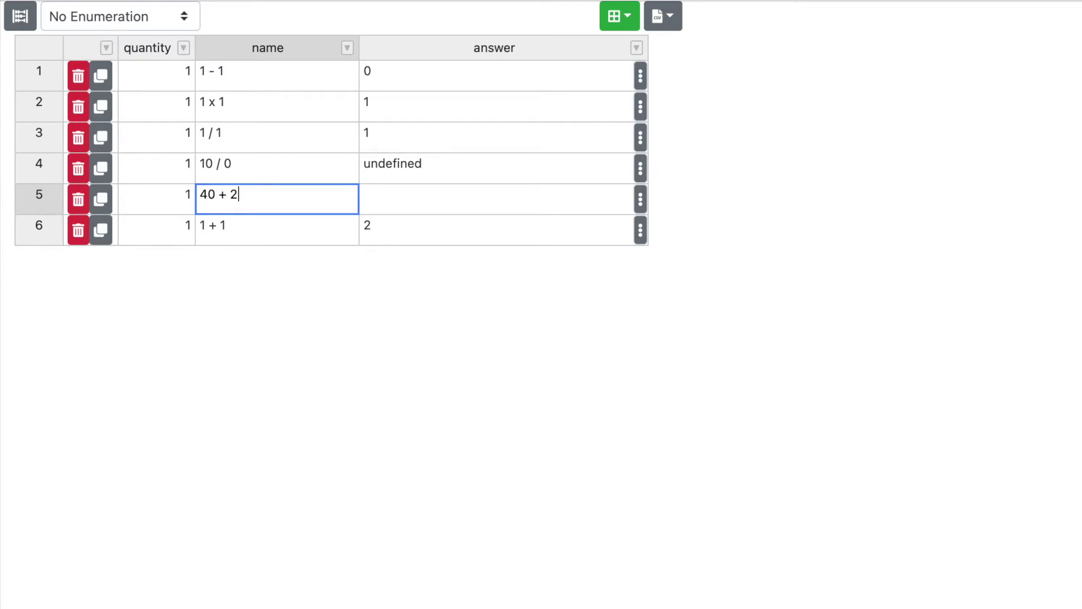
key(Tab)
text(life)
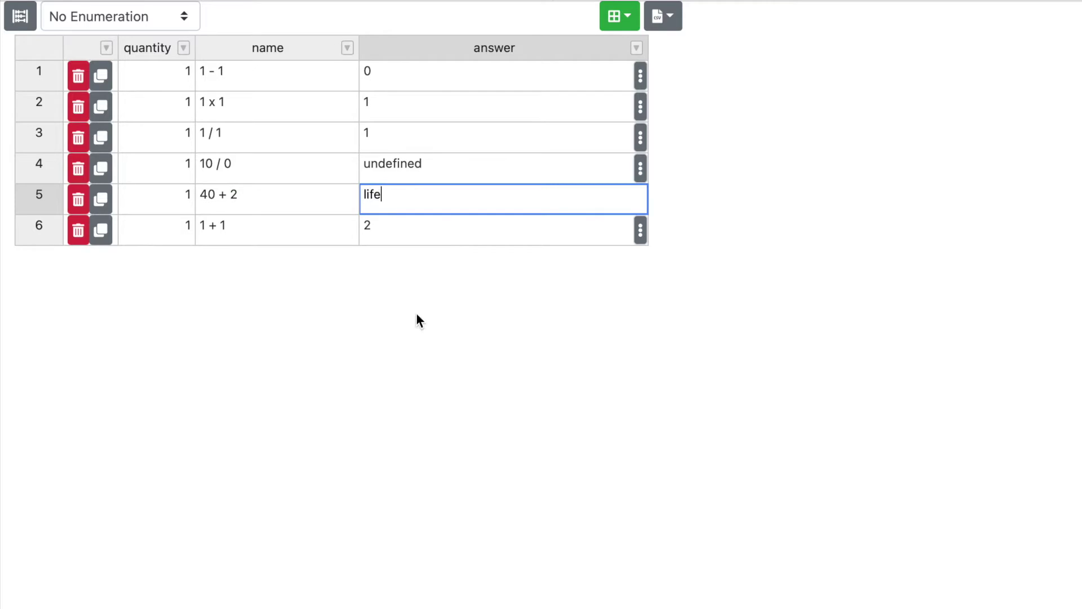
click(417, 316)
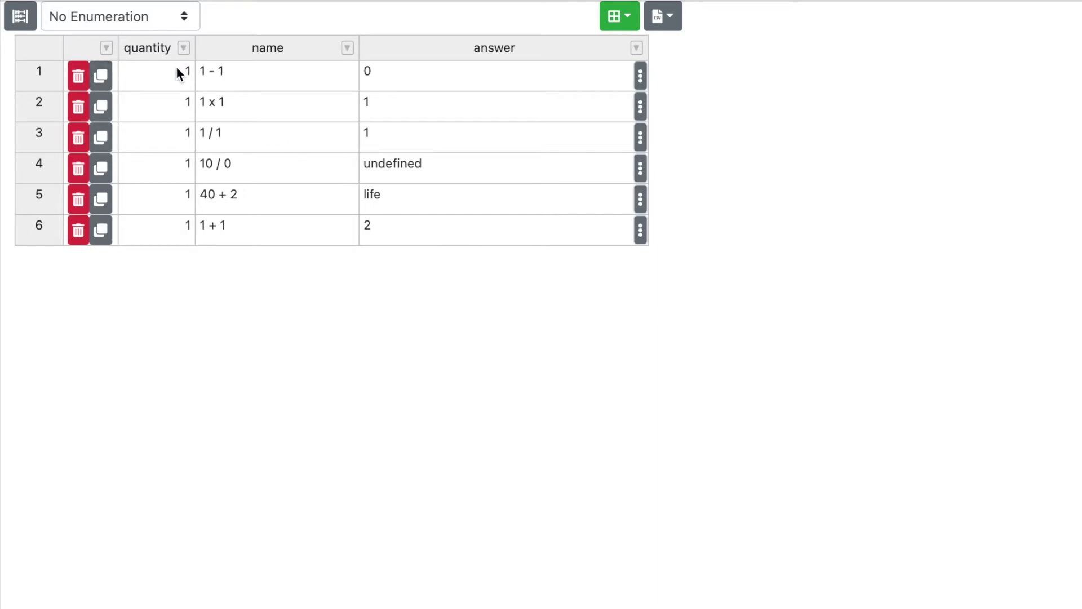
Review the card quantities and names, then return to the Flash Cards game page
click(164, 83)
click(176, 103)
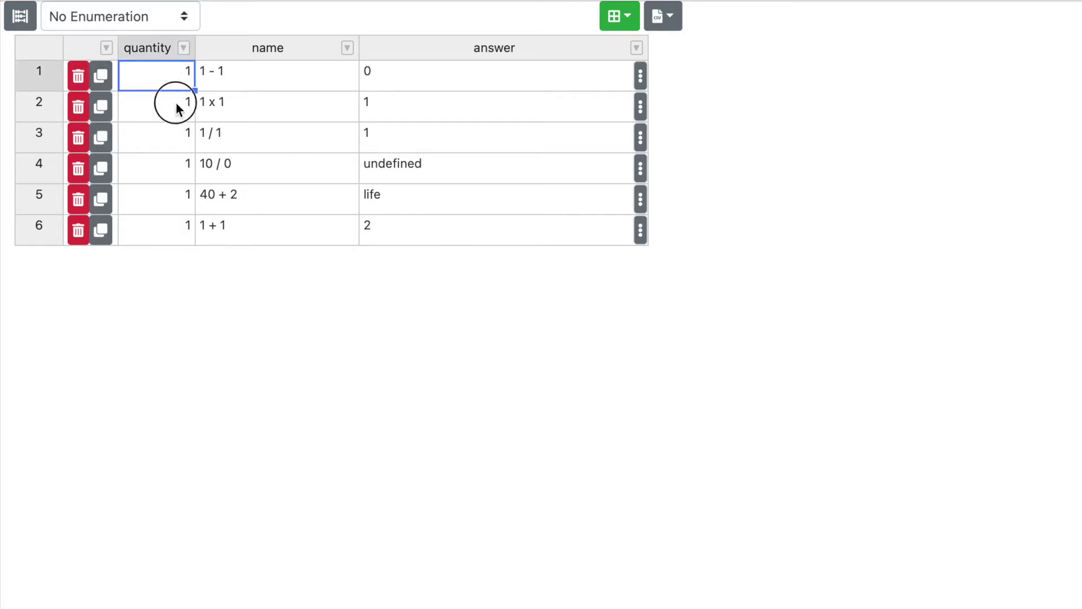
key(Down)
key(Down)
key(Down)
key(Down)
key(Up)
key(Up)
key(Up)
key(Up)
key(Up)
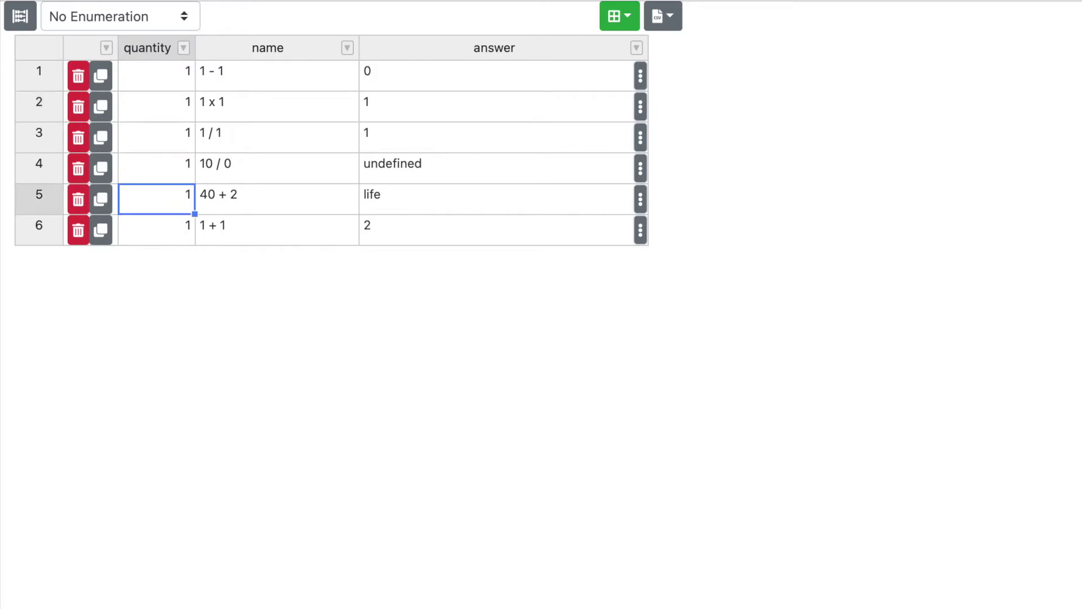
click(258, 79)
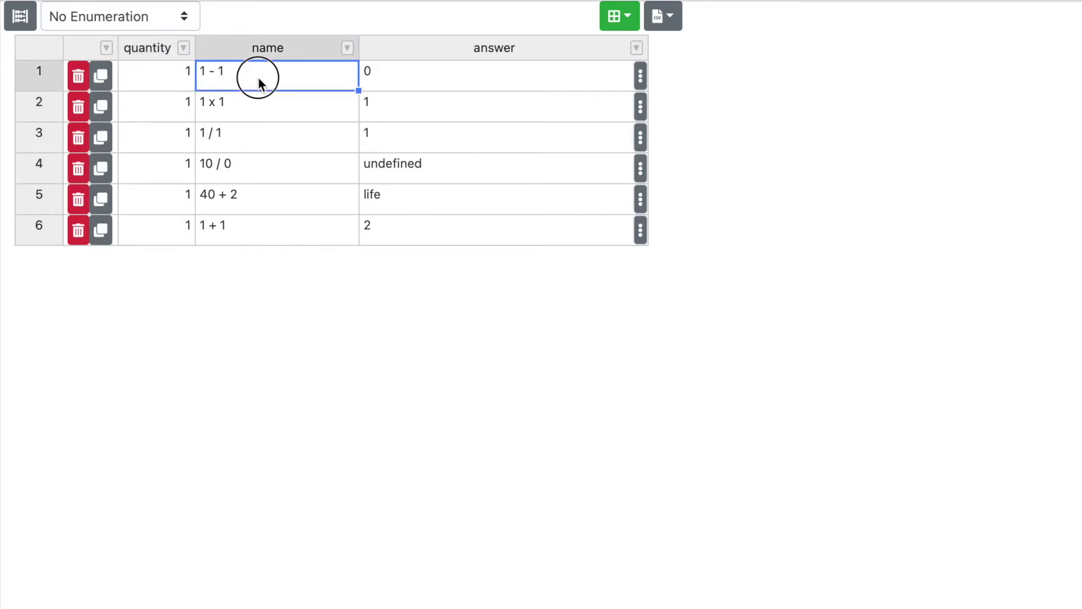
key(Down)
key(Down)
key(Down)
key(Down)
key(Down)
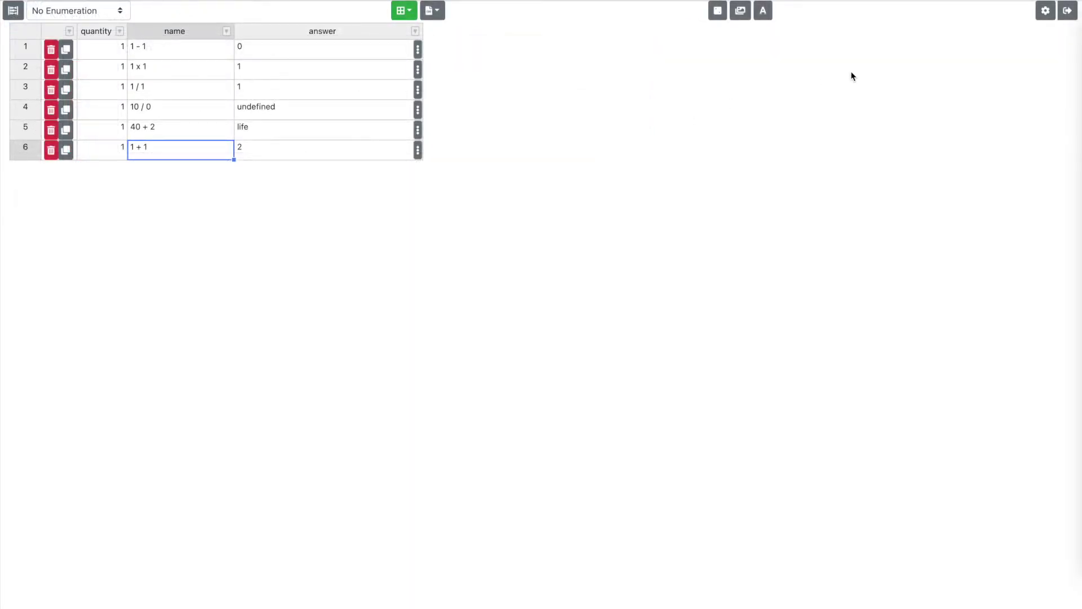
click(1067, 13)
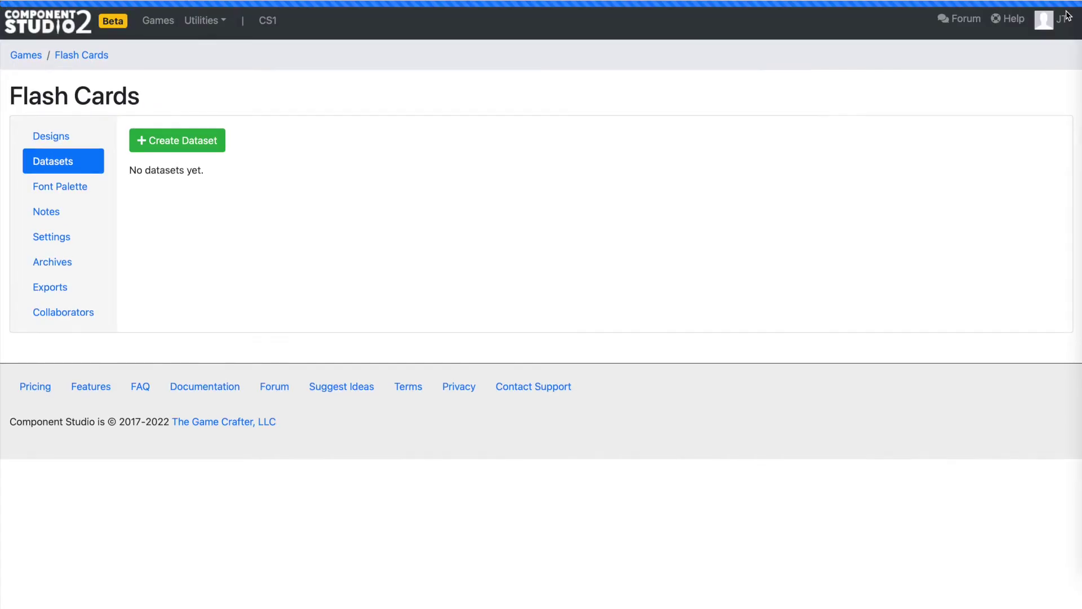
click(53, 141)
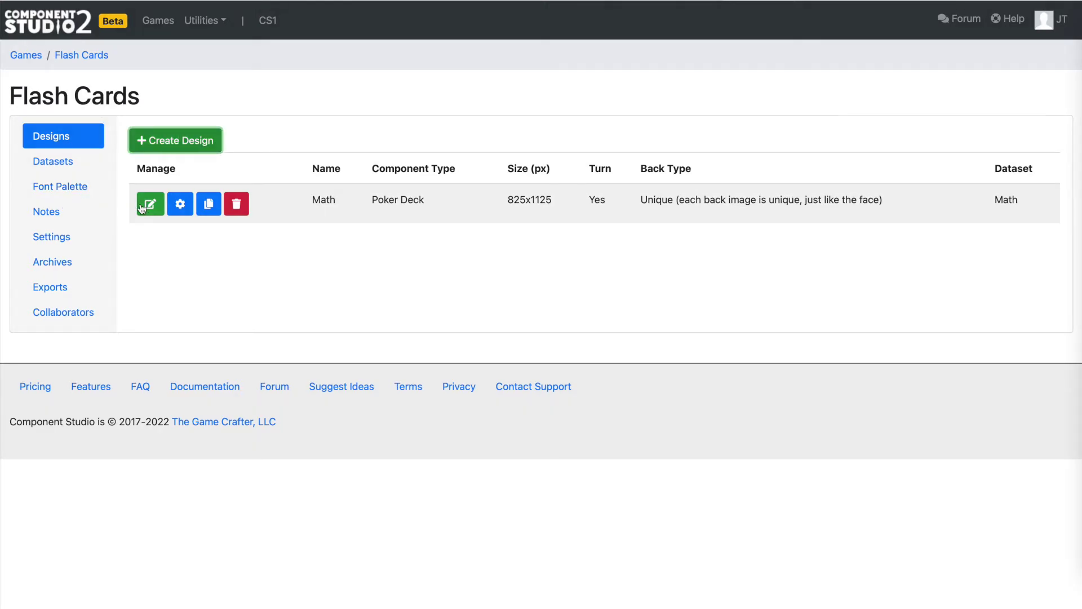
Open the Math design in the card editor and rename Untitled Group 1 to 'face'
click(150, 203)
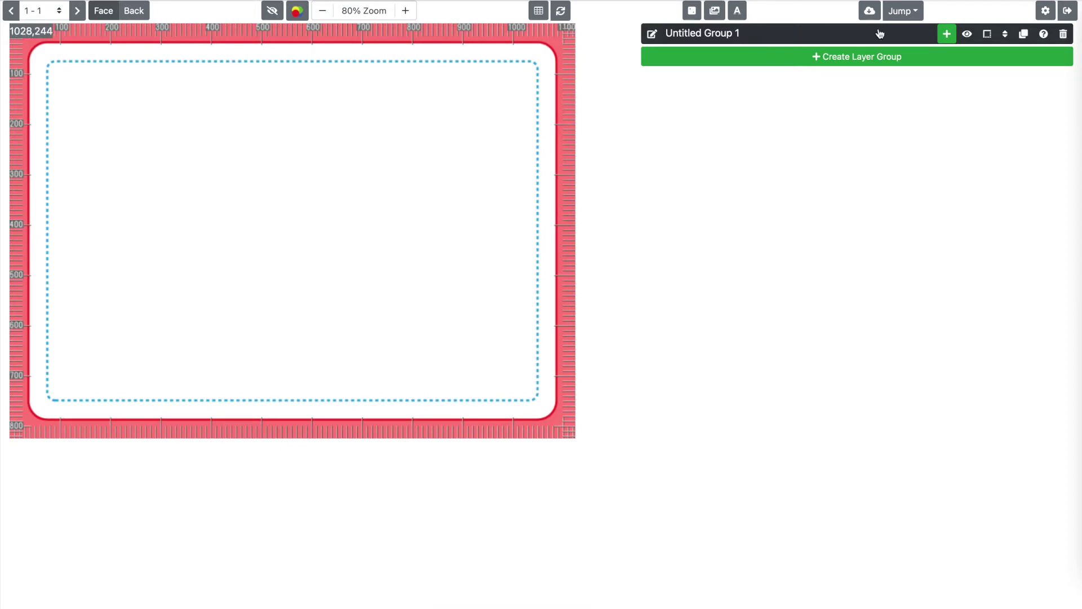
click(741, 45)
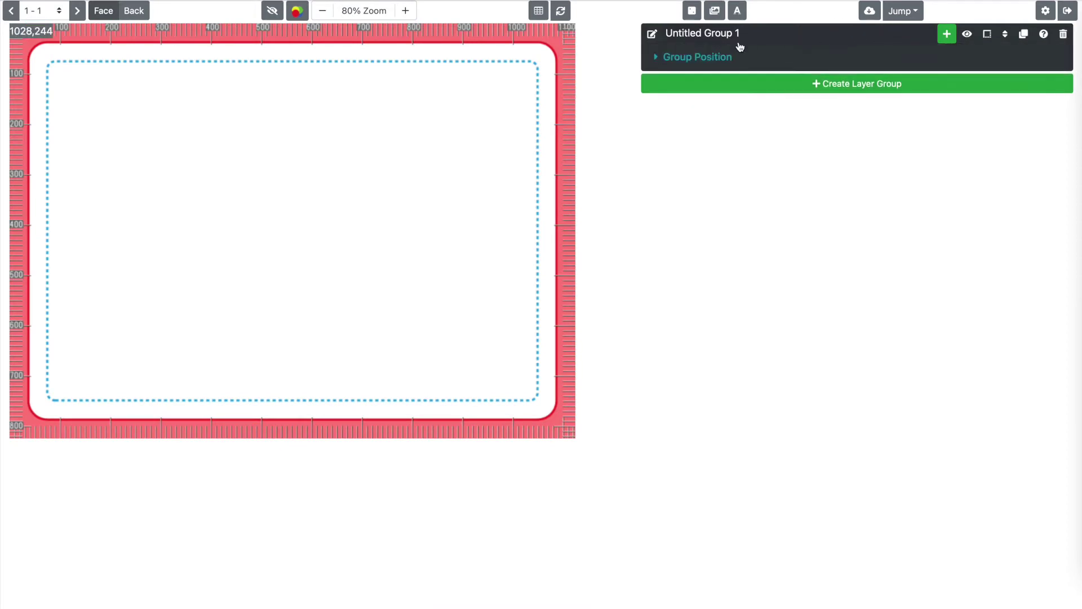
click(653, 34)
triple_click(675, 34)
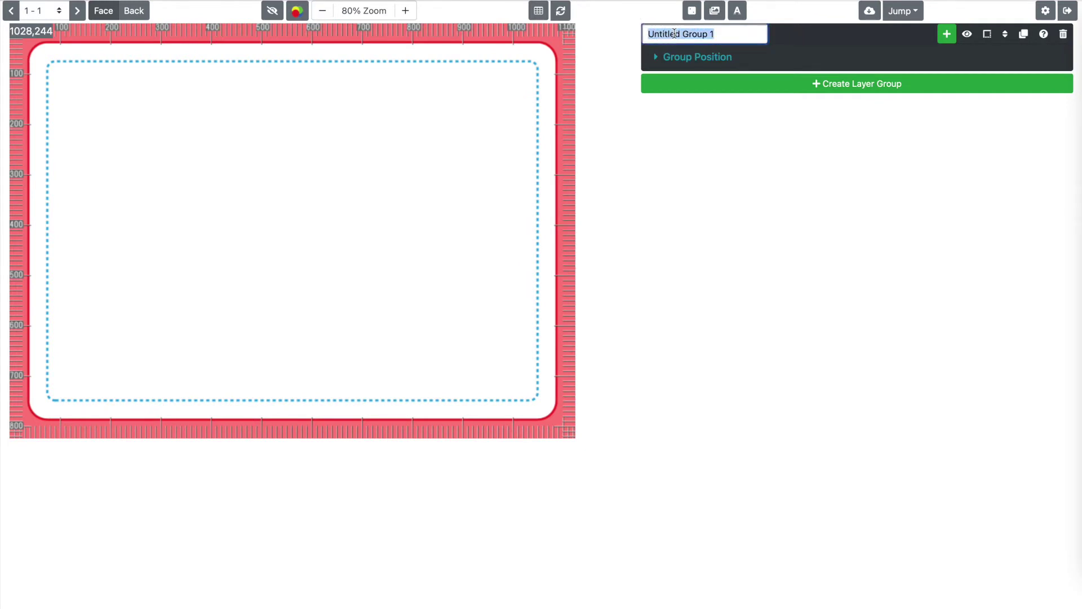
text(face)
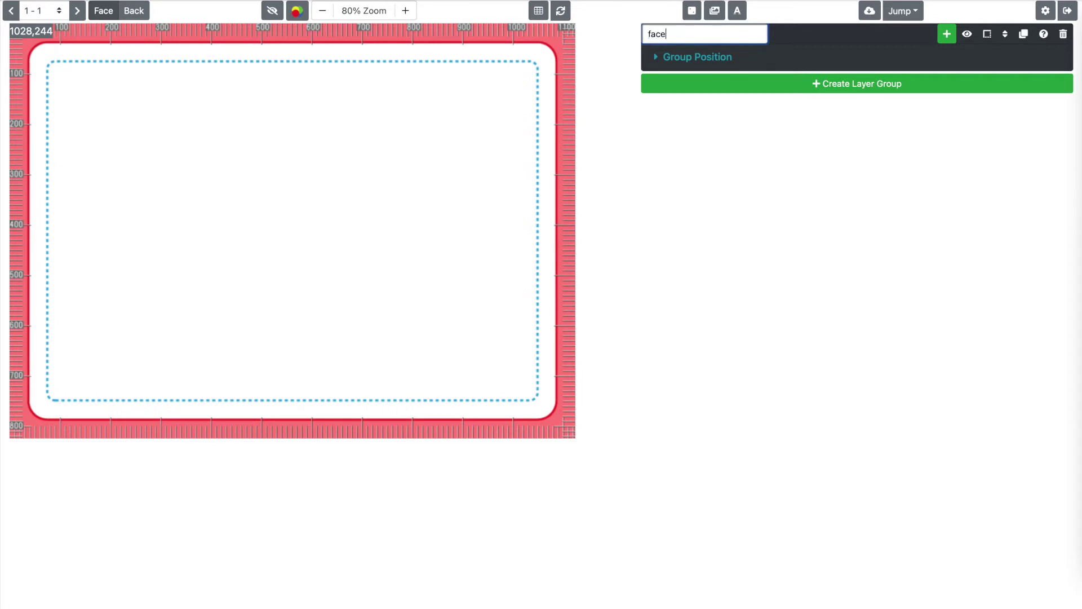
key(Return)
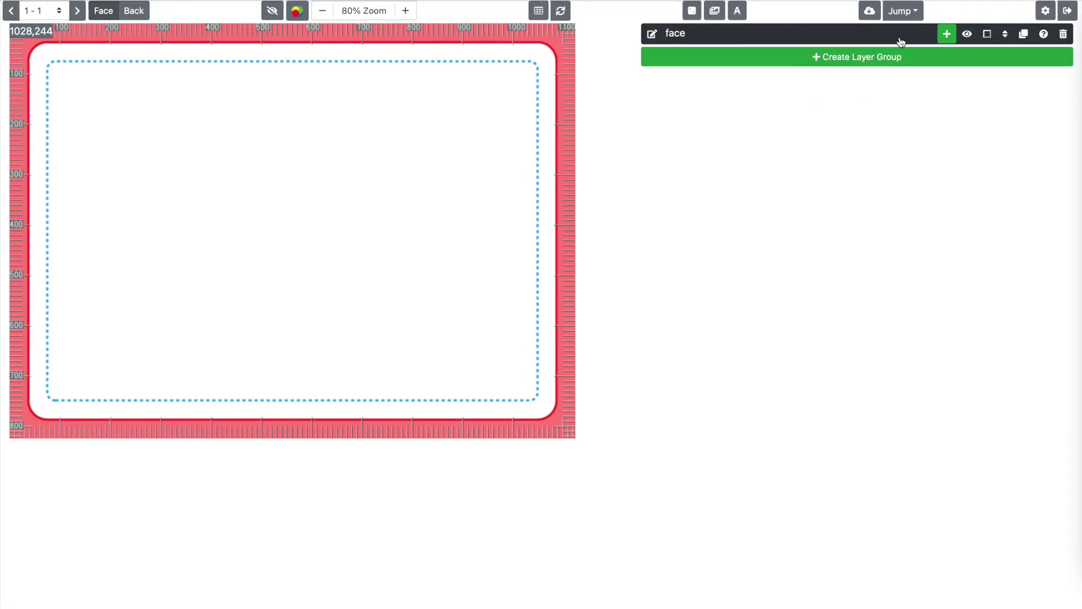
right_click(901, 41)
click(870, 39)
Add a text layer to the face group showing 'Formula', centred horizontally
click(946, 35)
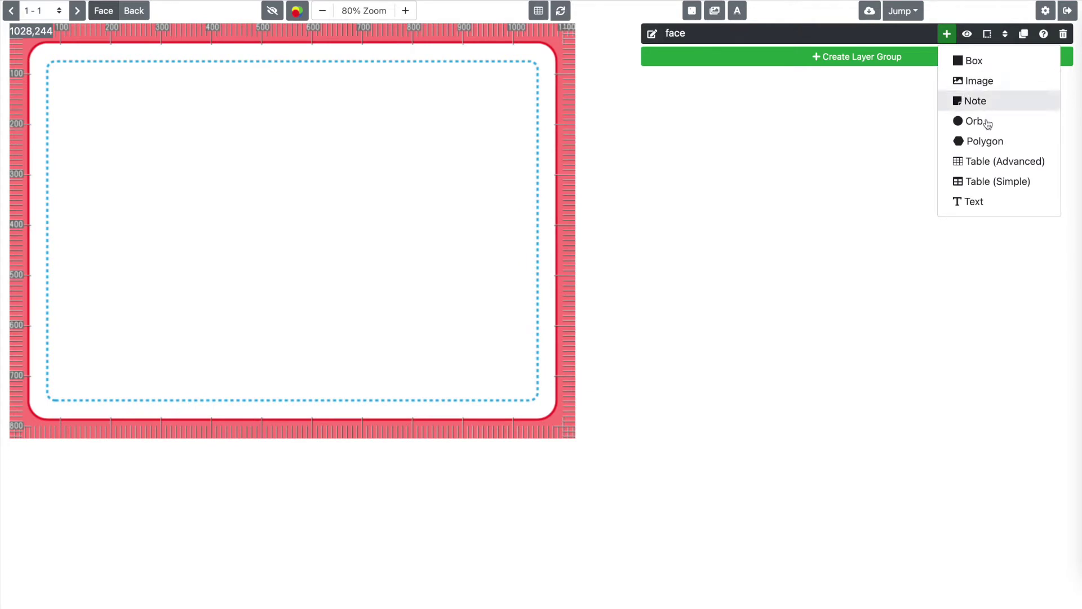
click(997, 202)
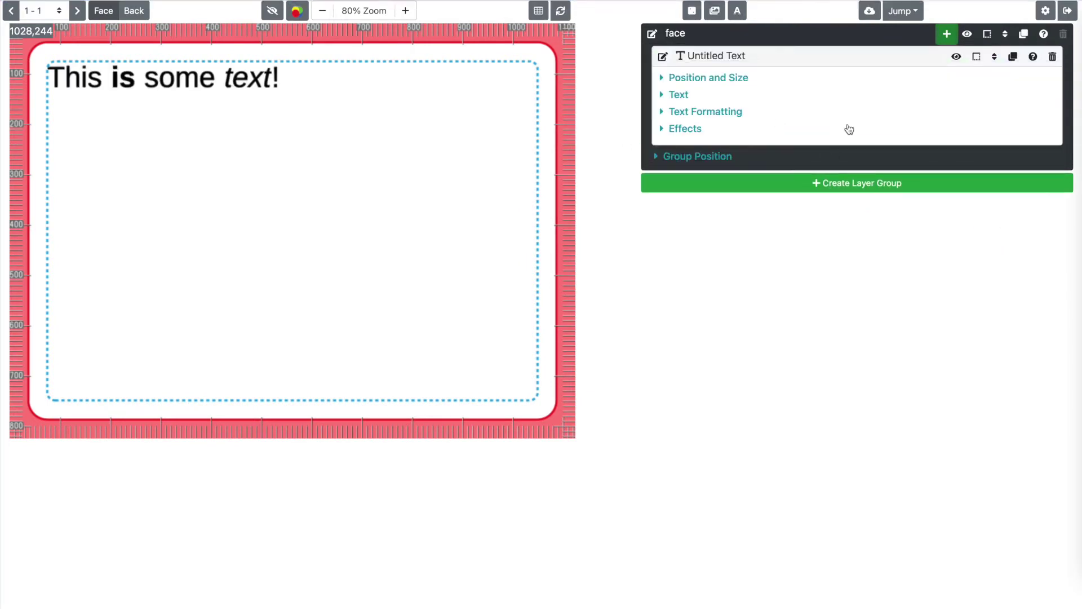
click(679, 94)
triple_click(728, 133)
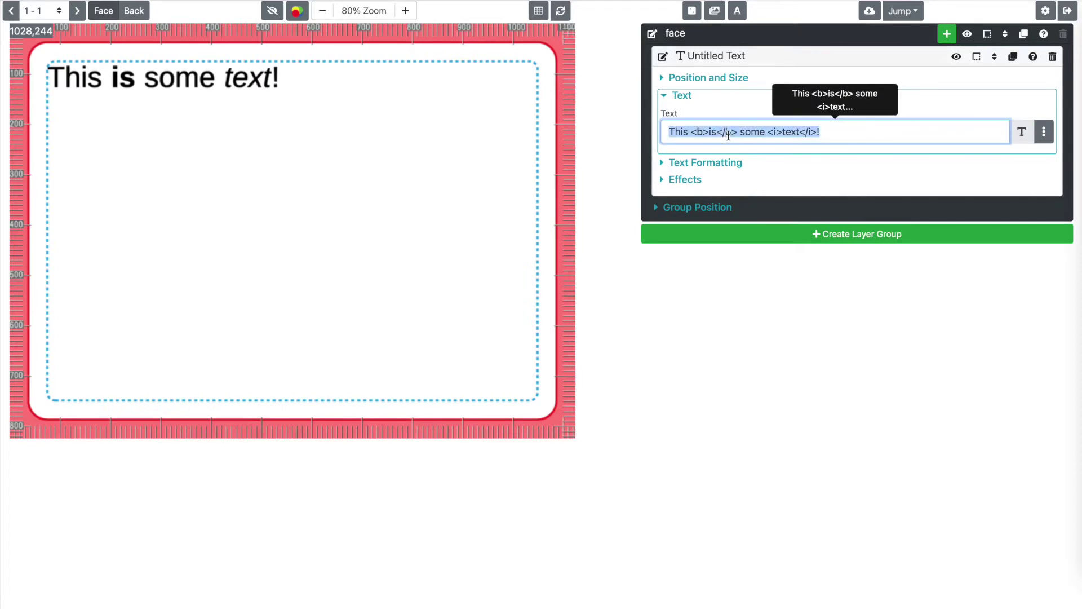
text(Formula)
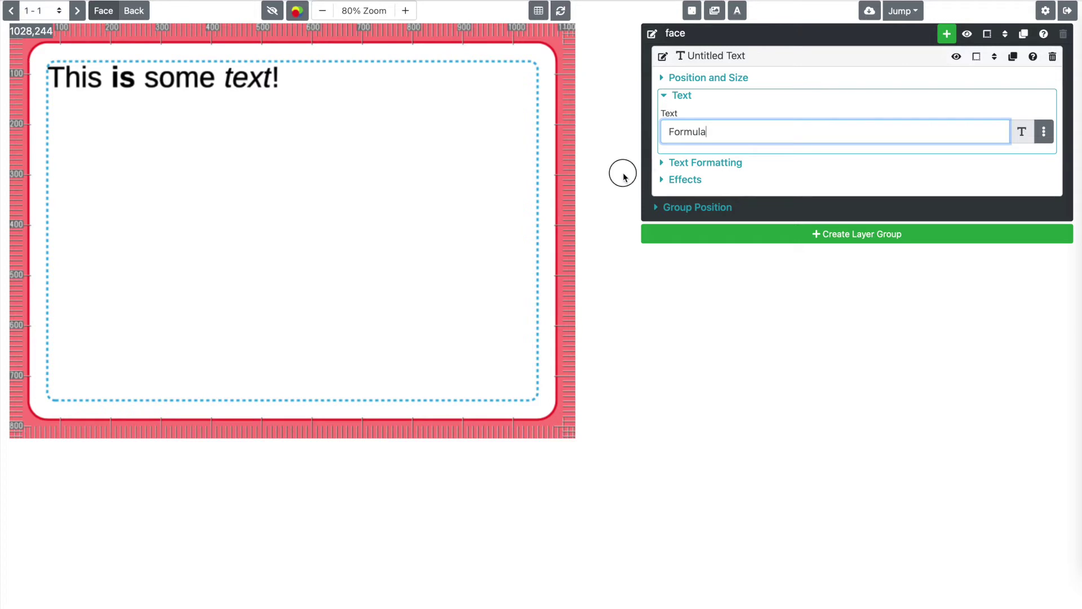
click(689, 163)
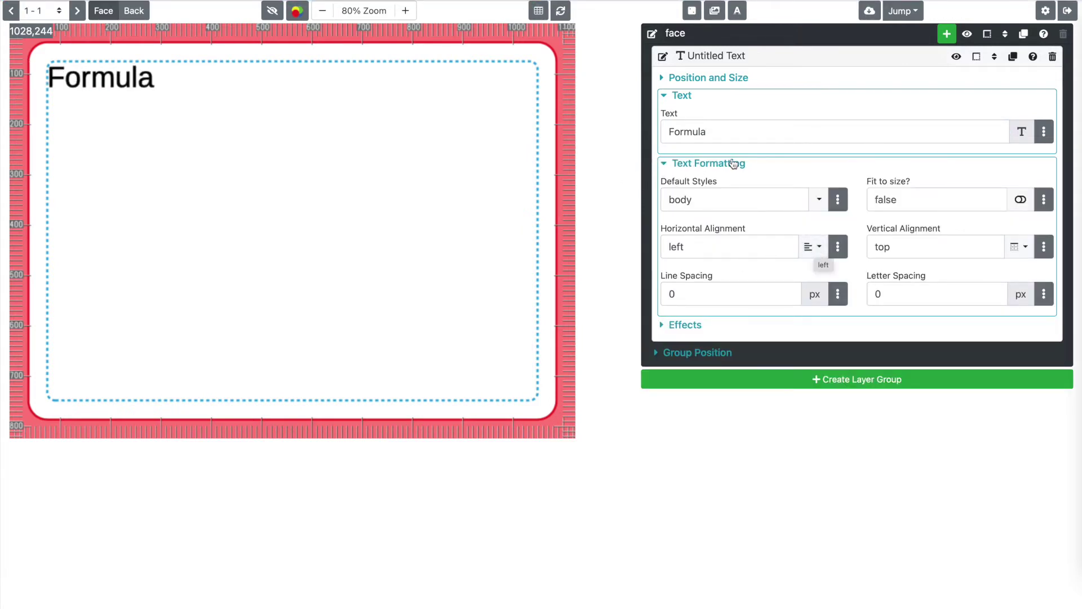
click(813, 246)
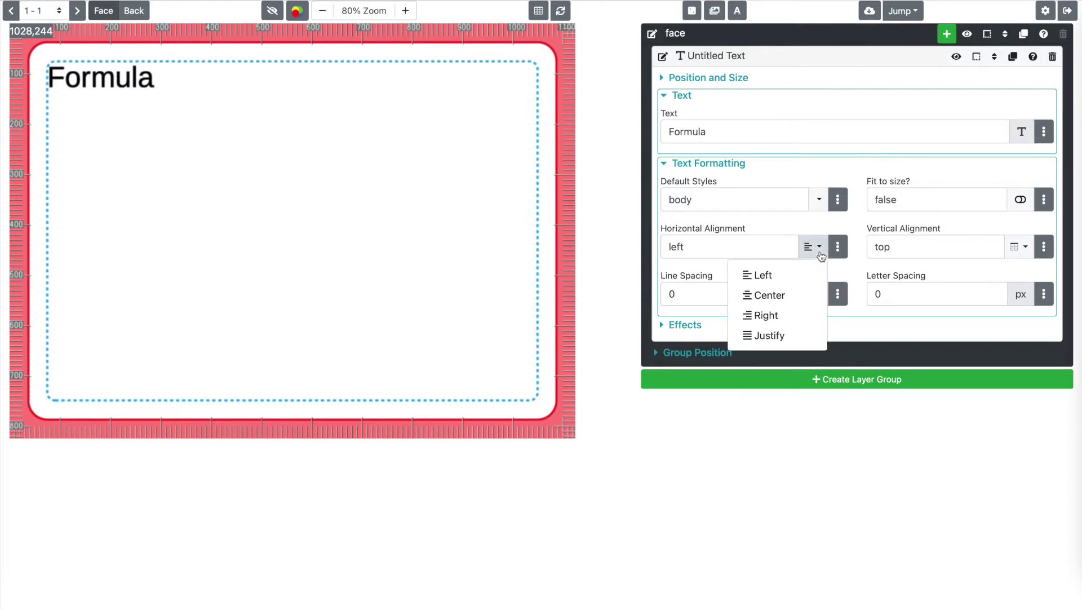
click(762, 295)
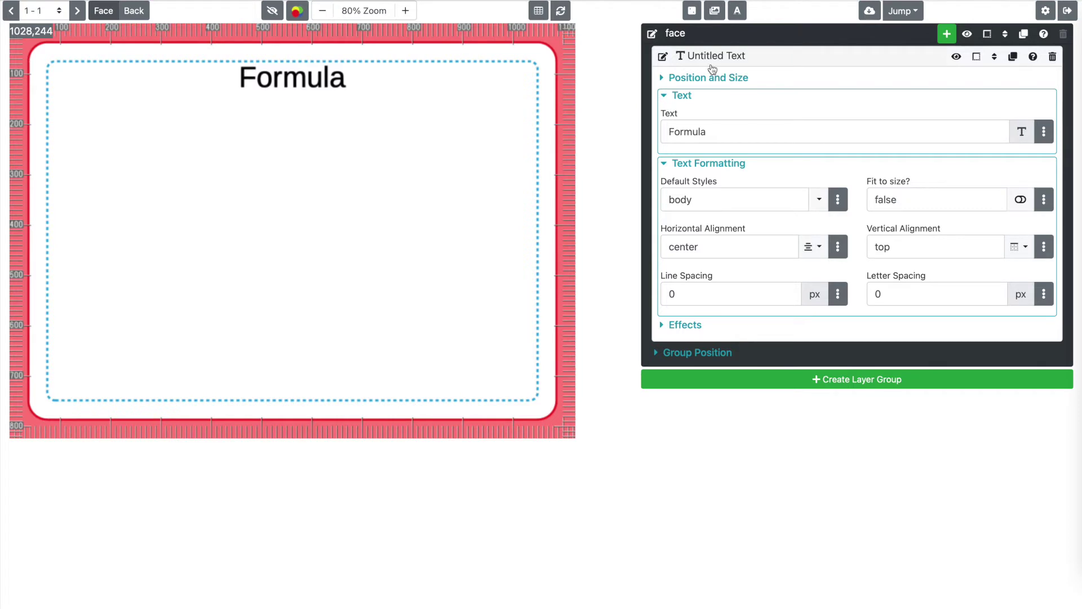
Name the centred text layer 'Formula Label'
click(664, 56)
text(Formula Label)
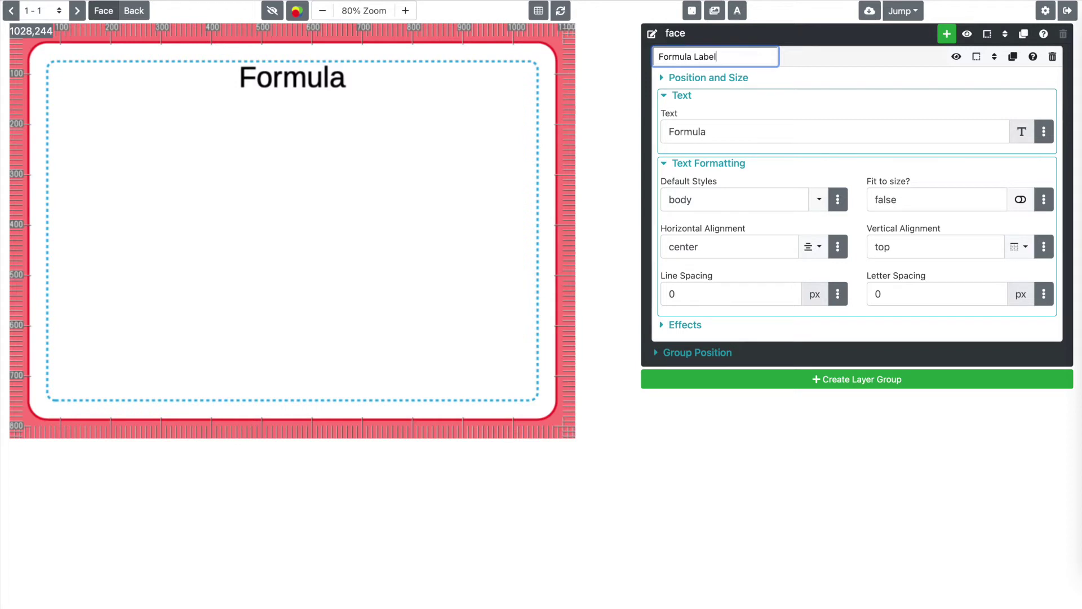
key(Return)
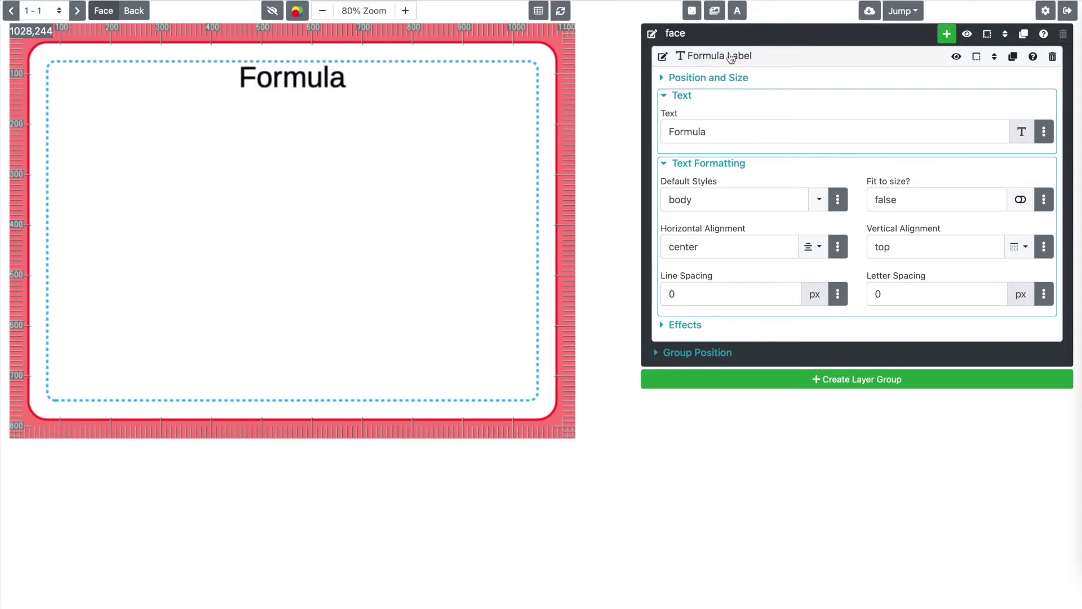
click(781, 52)
Add a second text layer named 'Formula' whose text reads 1+1
click(949, 35)
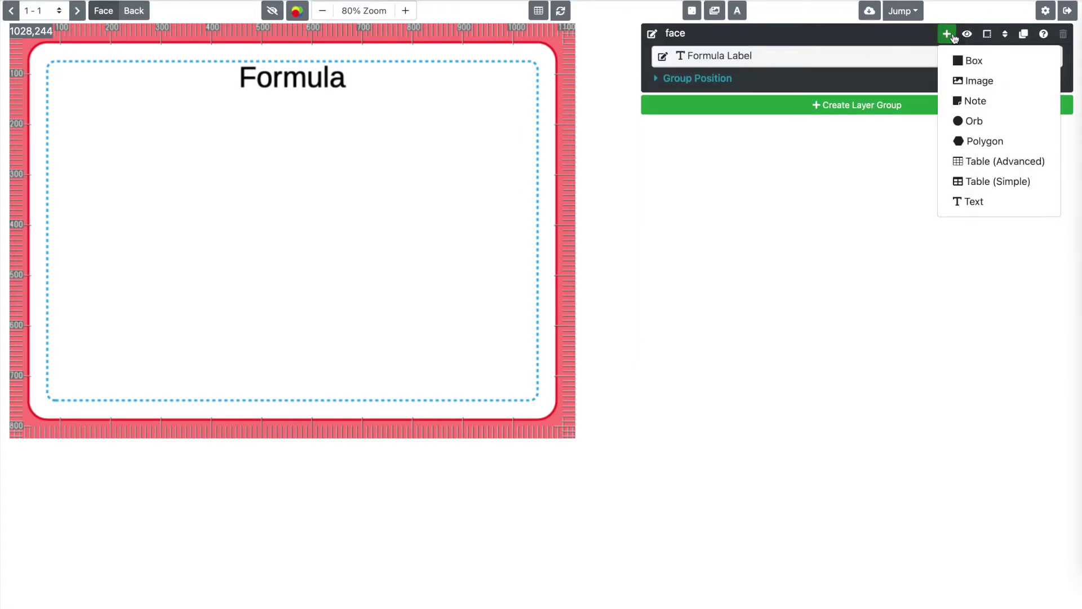
click(998, 203)
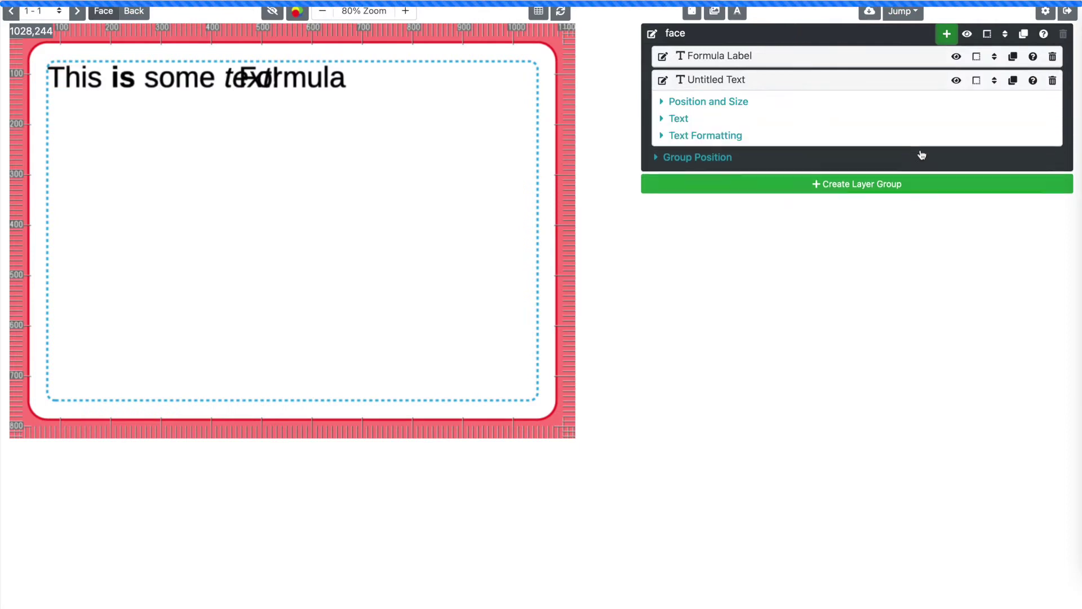
click(662, 80)
text(Formula)
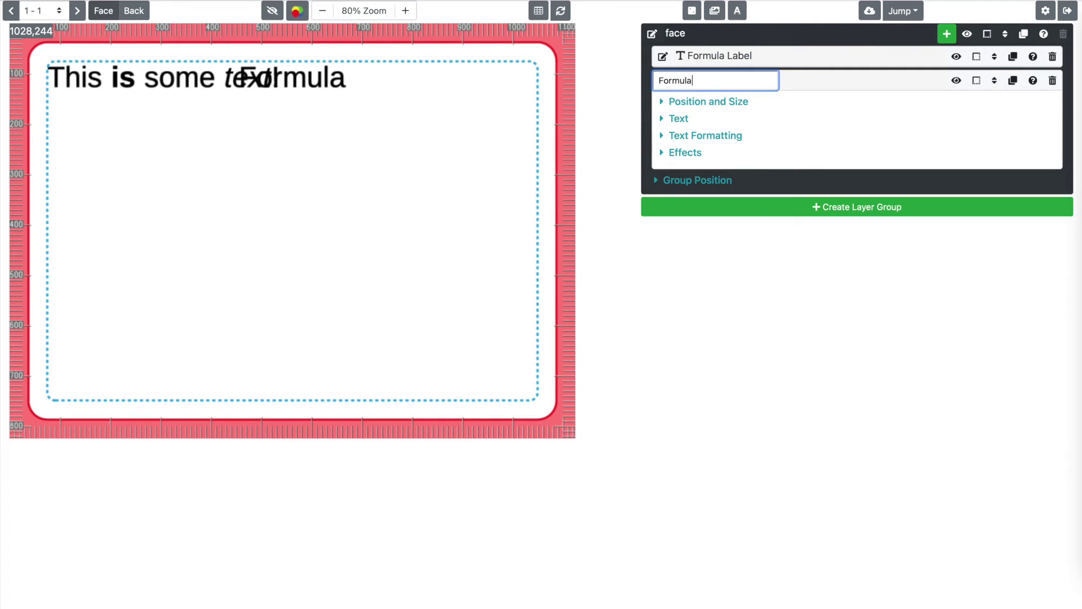
key(Return)
click(681, 119)
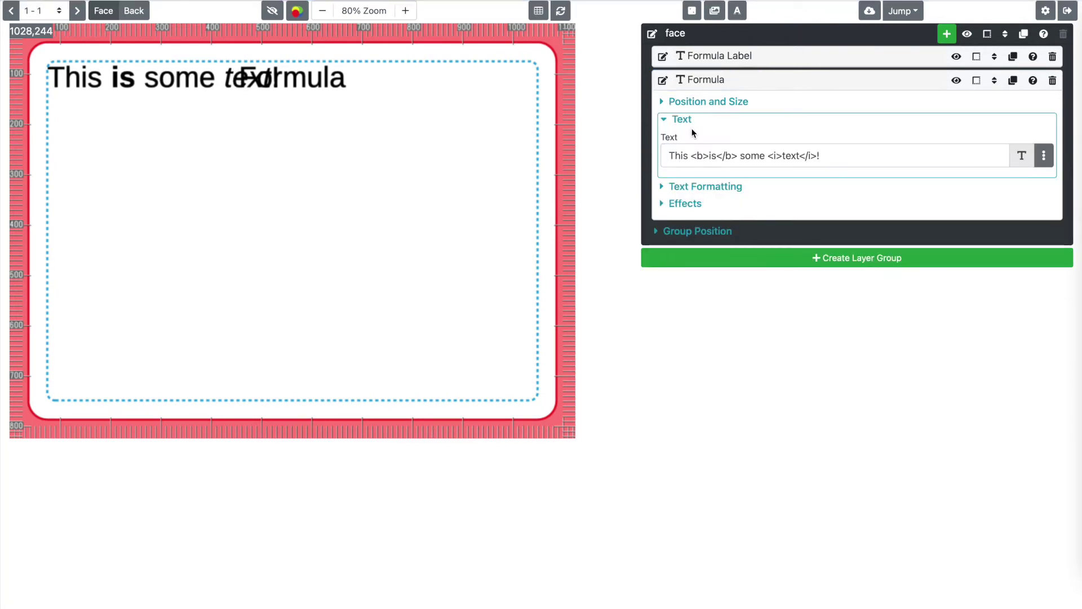
triple_click(827, 161)
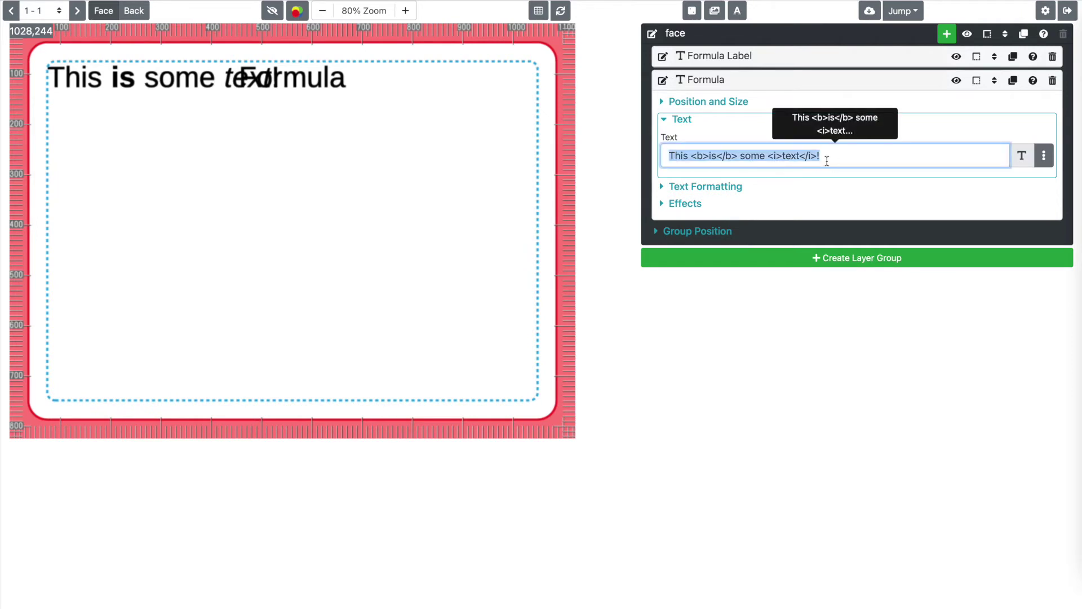
text(1+1)
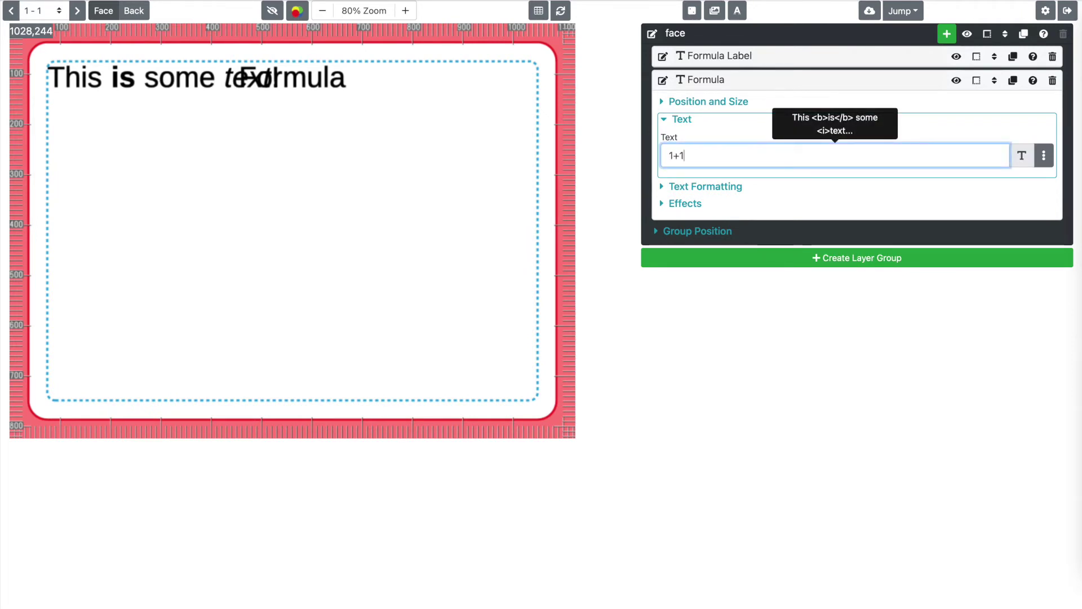
click(722, 141)
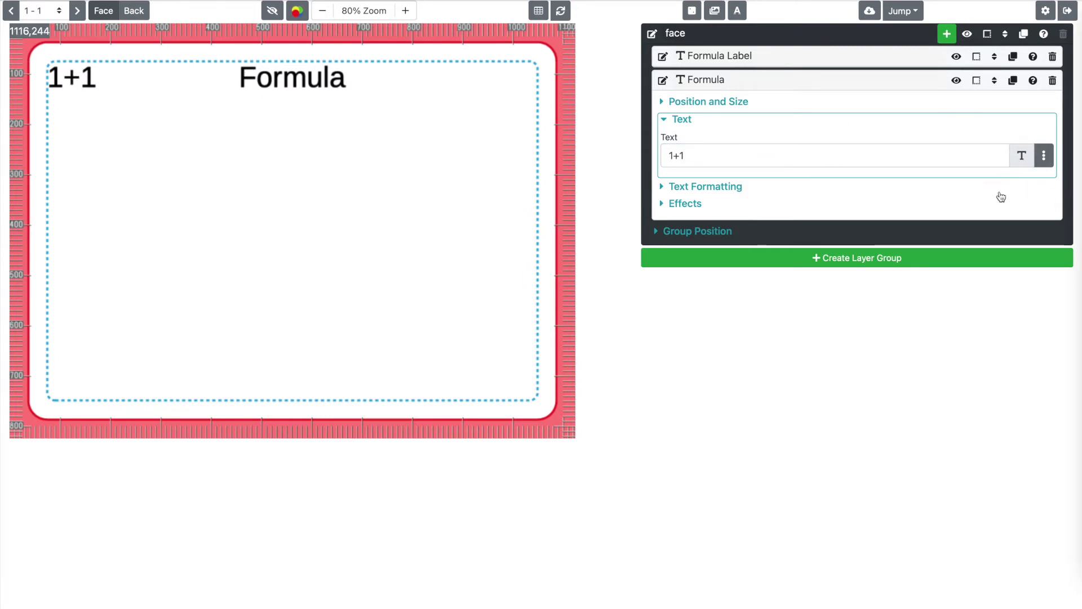
click(1043, 157)
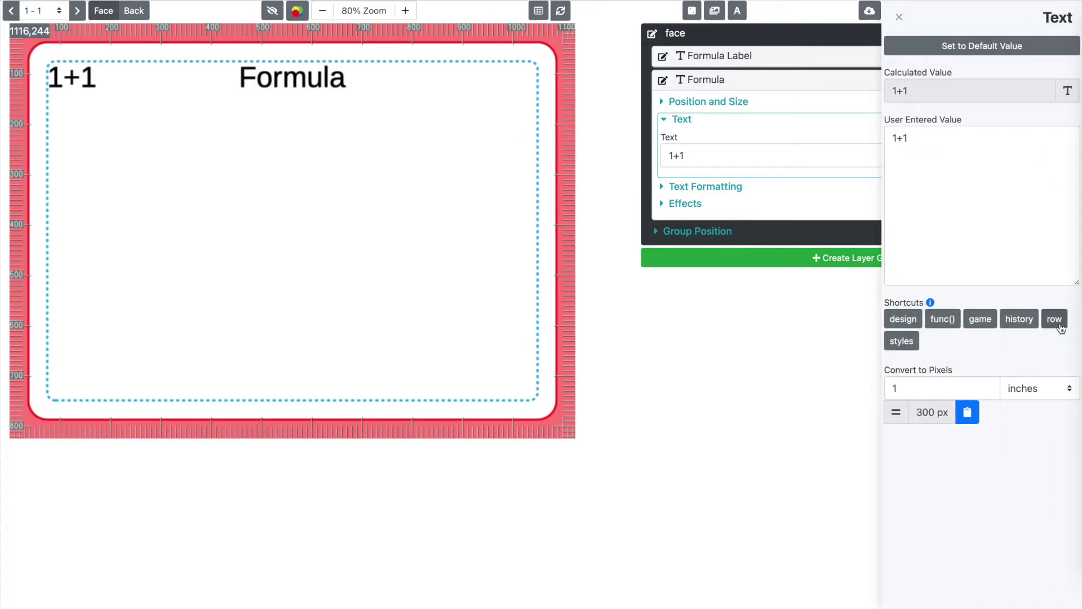
Replace the Formula layer's 1+1 text with {{ row.name }}, so the card shows 1 - 1
click(1058, 325)
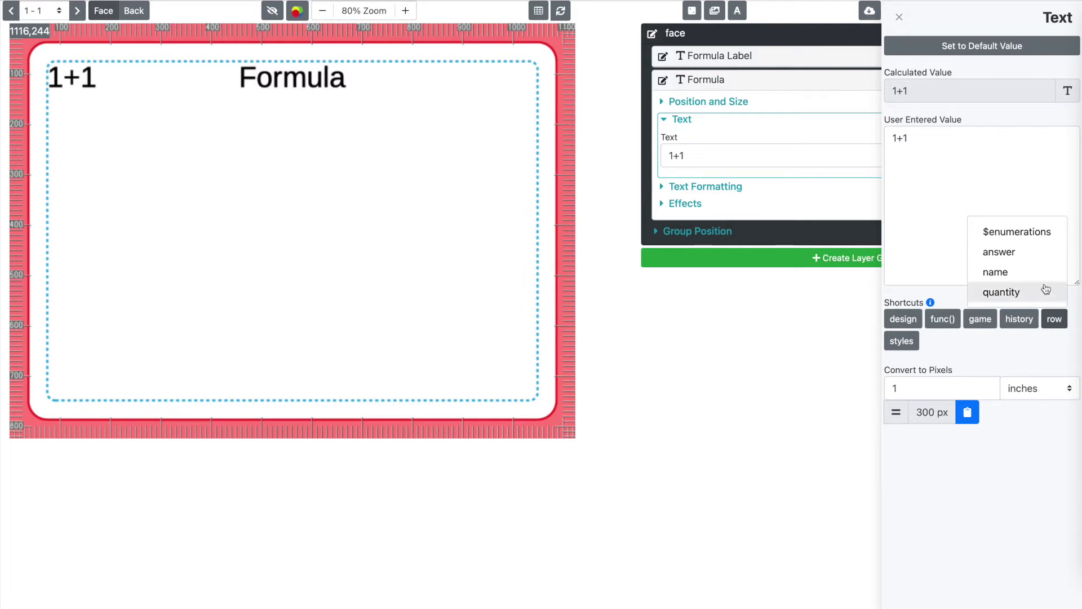
click(1022, 272)
click(991, 221)
key(ctrl+a)
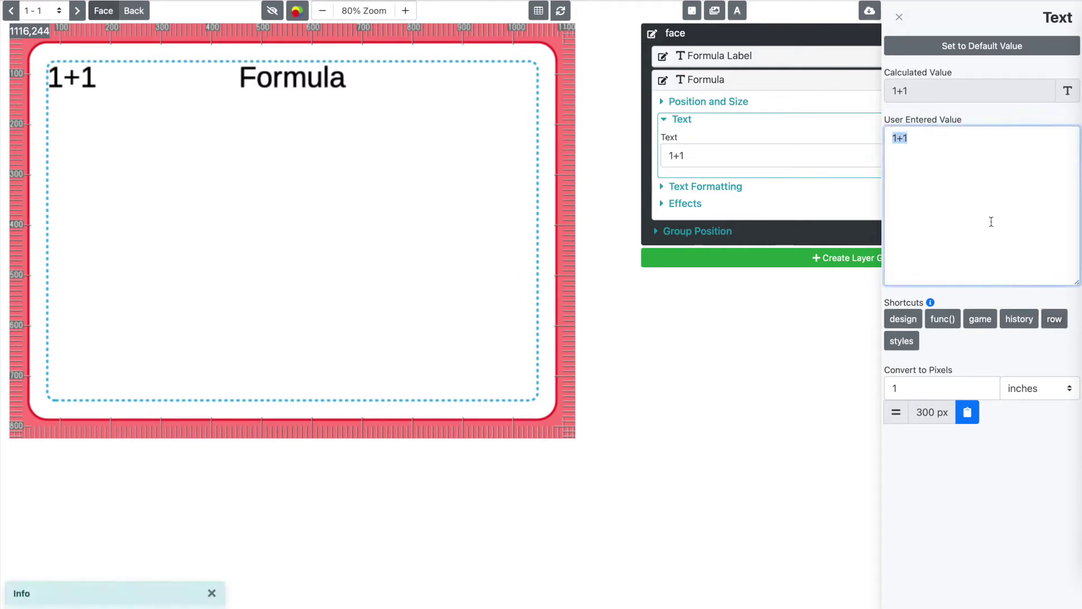
click(1053, 319)
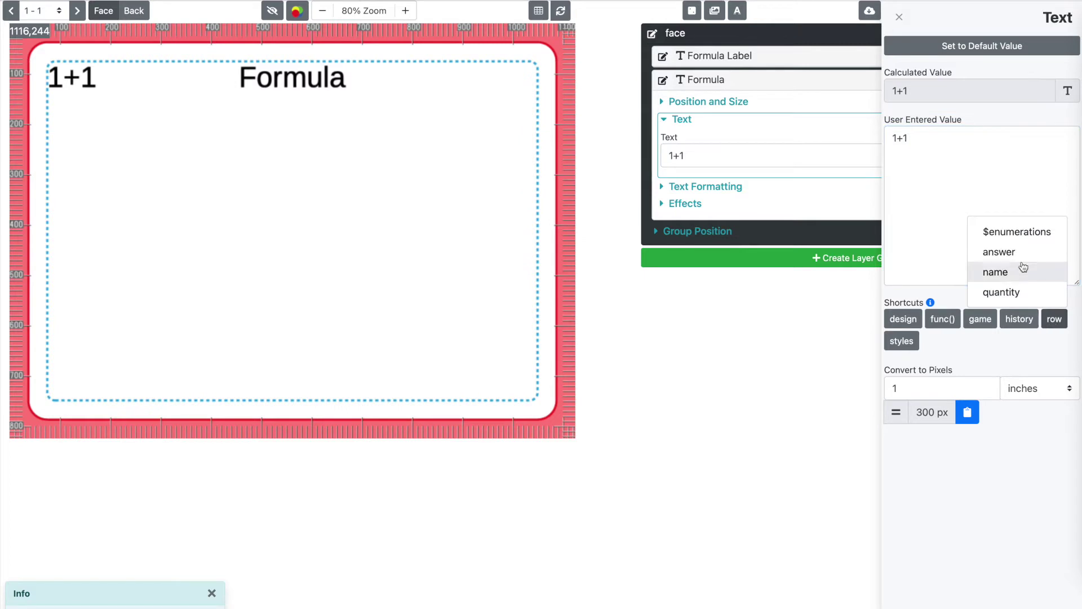
click(1014, 273)
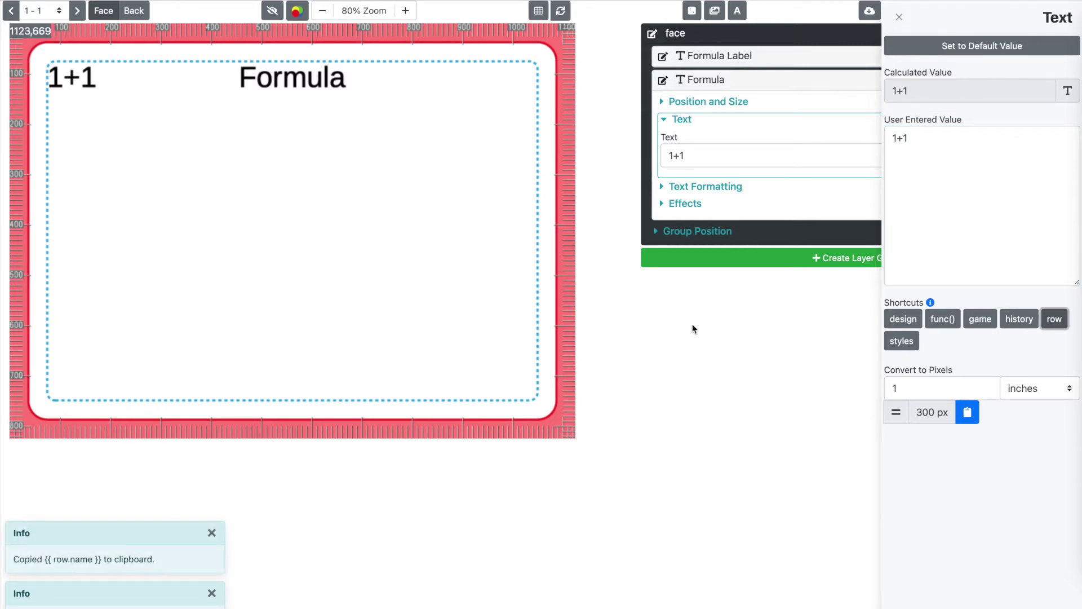
click(970, 161)
key(ctrl+a)
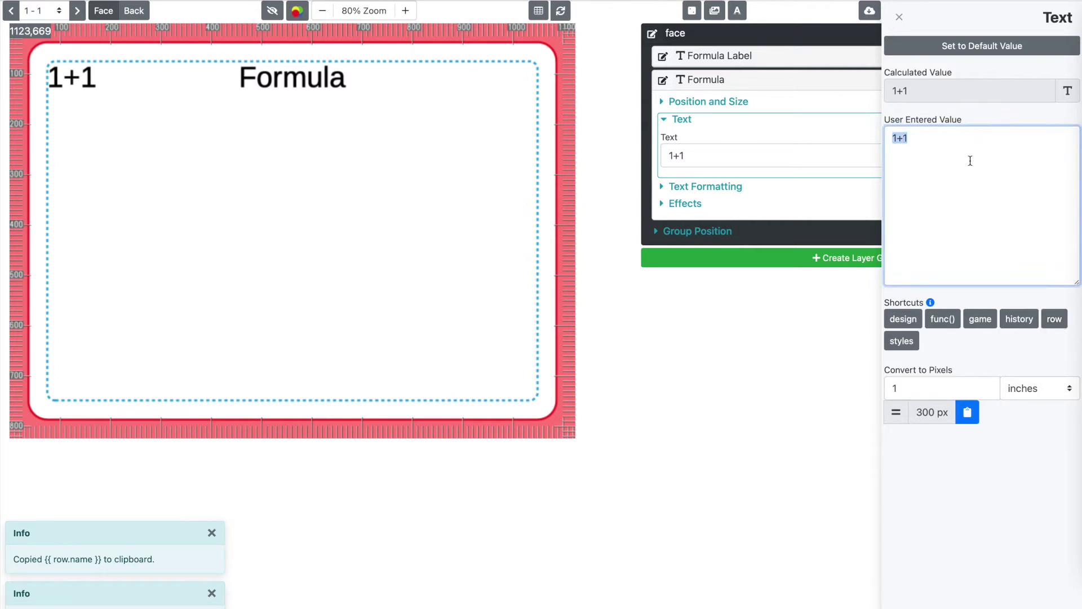
key(ctrl+v)
click(977, 122)
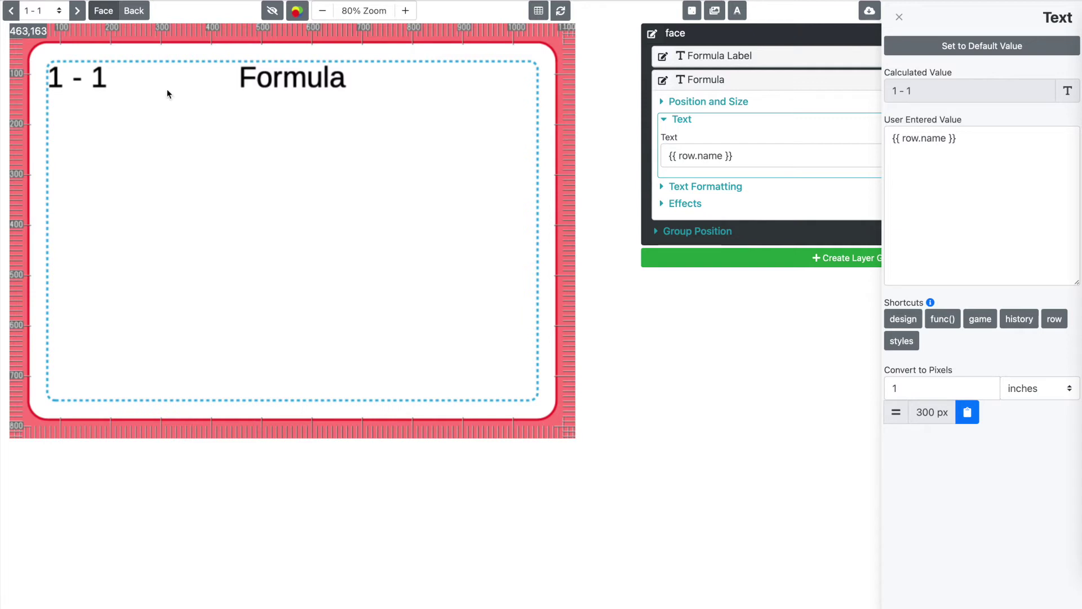
Close the text value editor and preview the 1 / 1 card
click(84, 86)
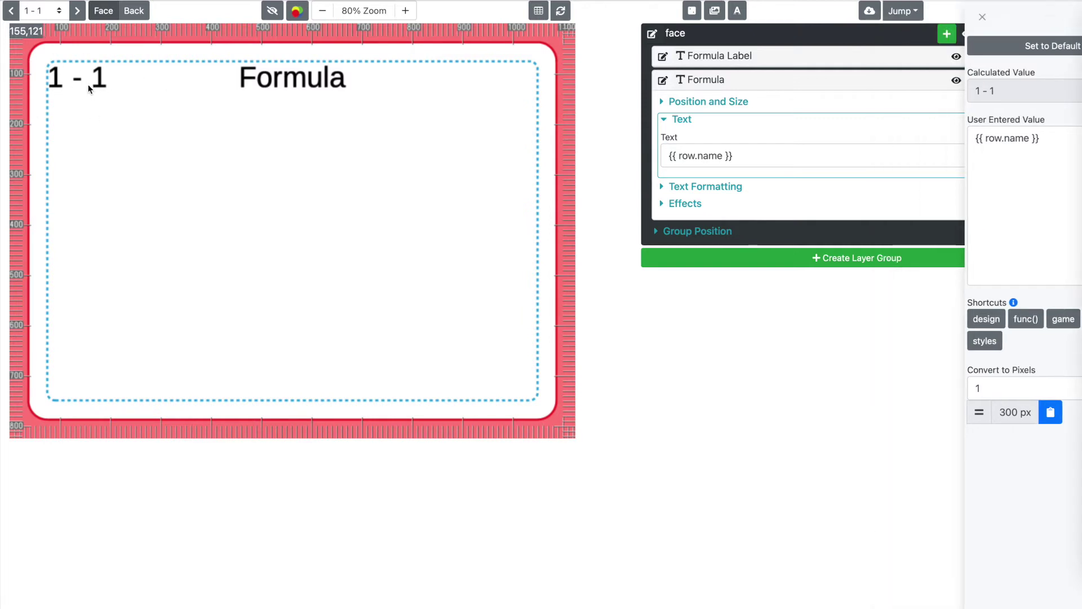
click(37, 14)
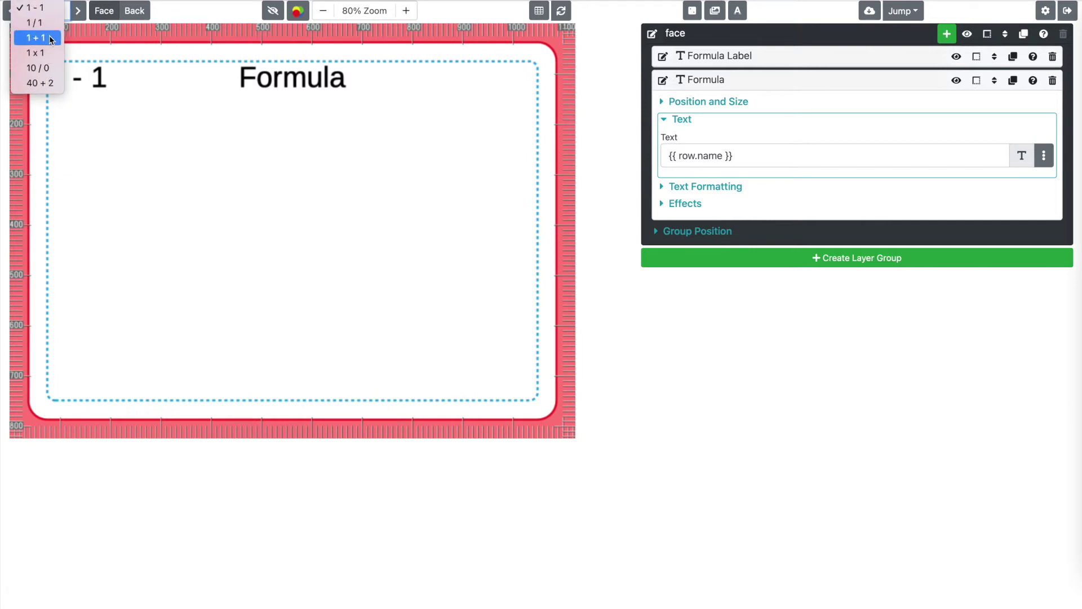
click(95, 129)
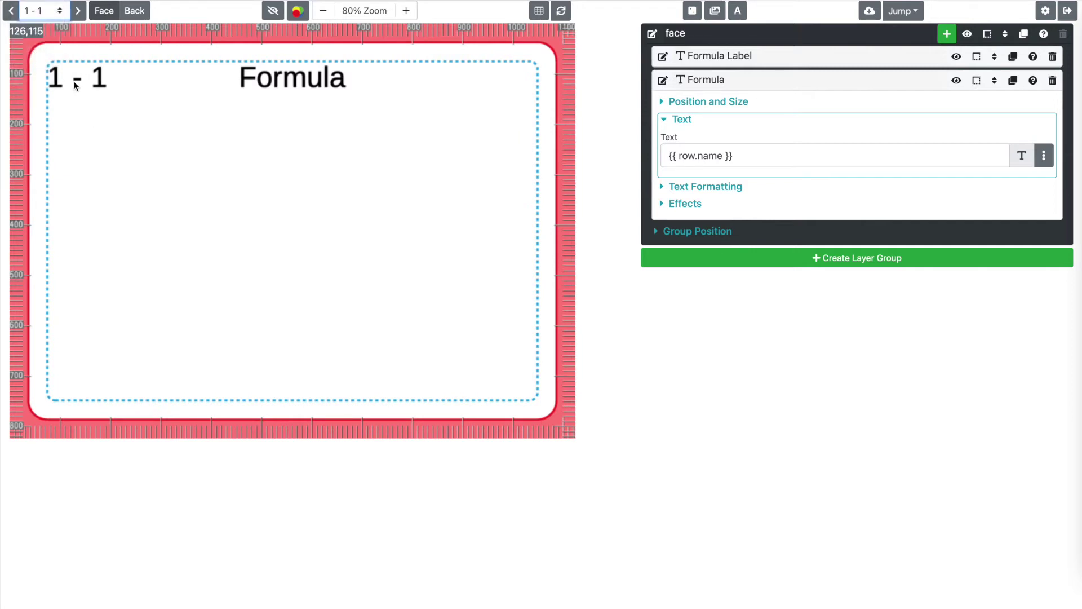
click(40, 11)
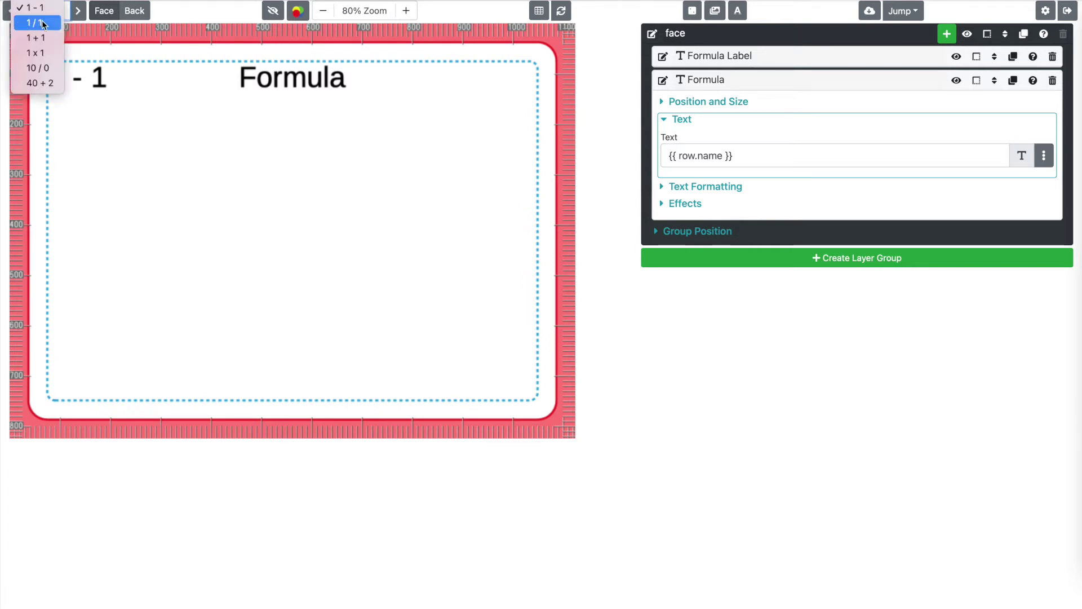
click(41, 23)
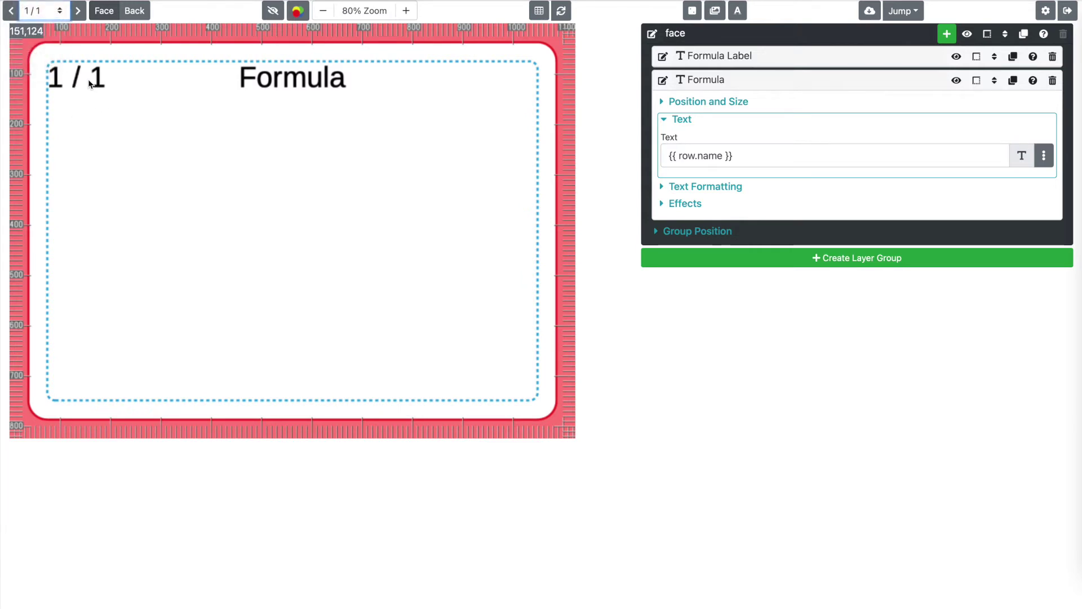
Preview the 40 + 2 card and expand the Formula layer's Text Formatting options
click(50, 12)
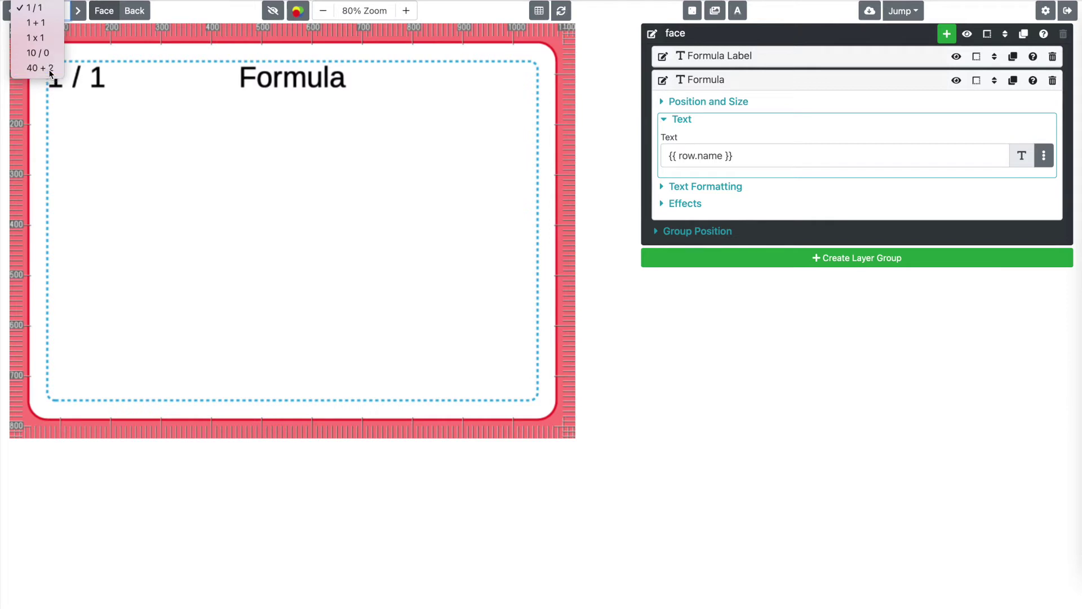
click(39, 67)
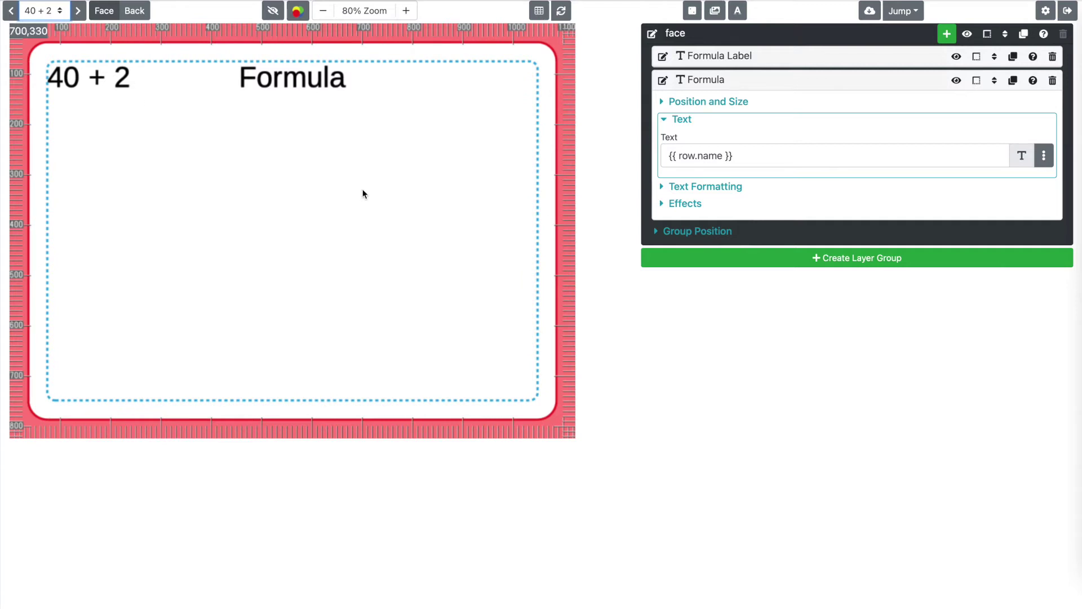
mouse_move(745, 155)
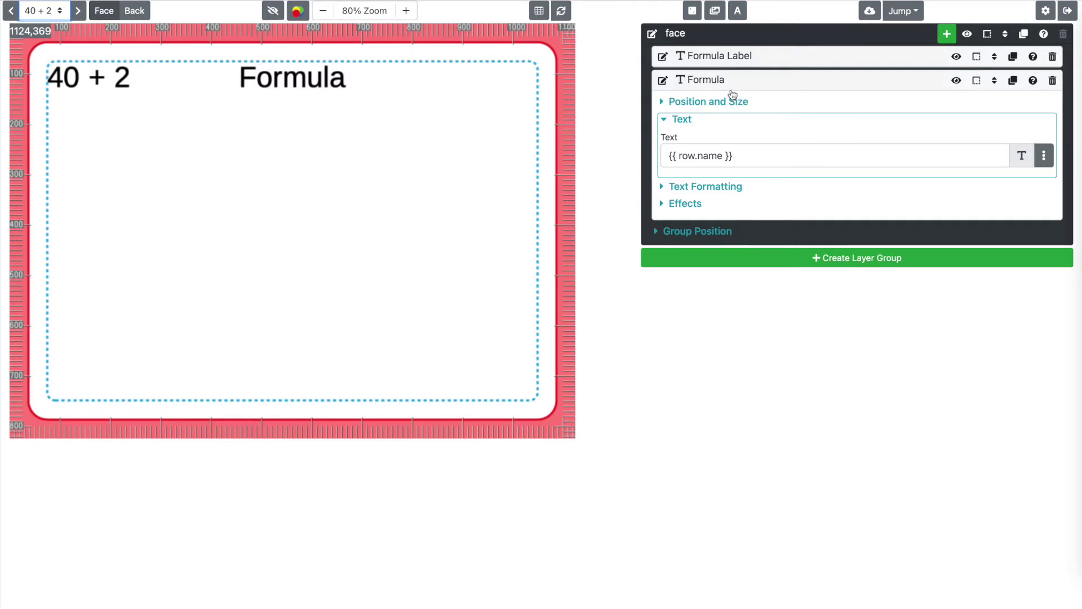
click(720, 185)
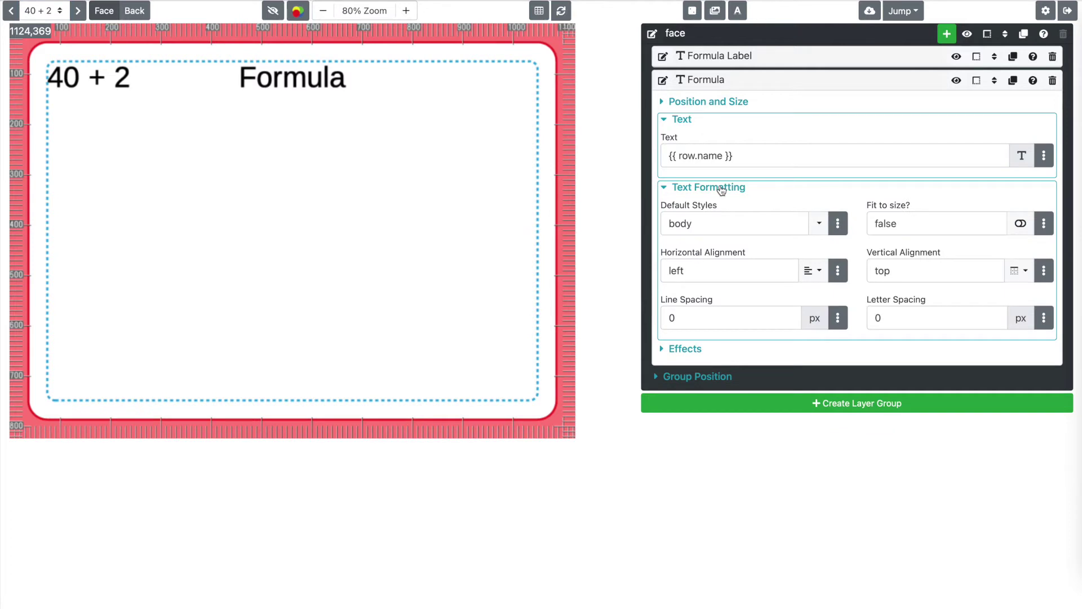
Set the Formula text to Center horizontal and Middle vertical alignment
click(812, 271)
click(802, 326)
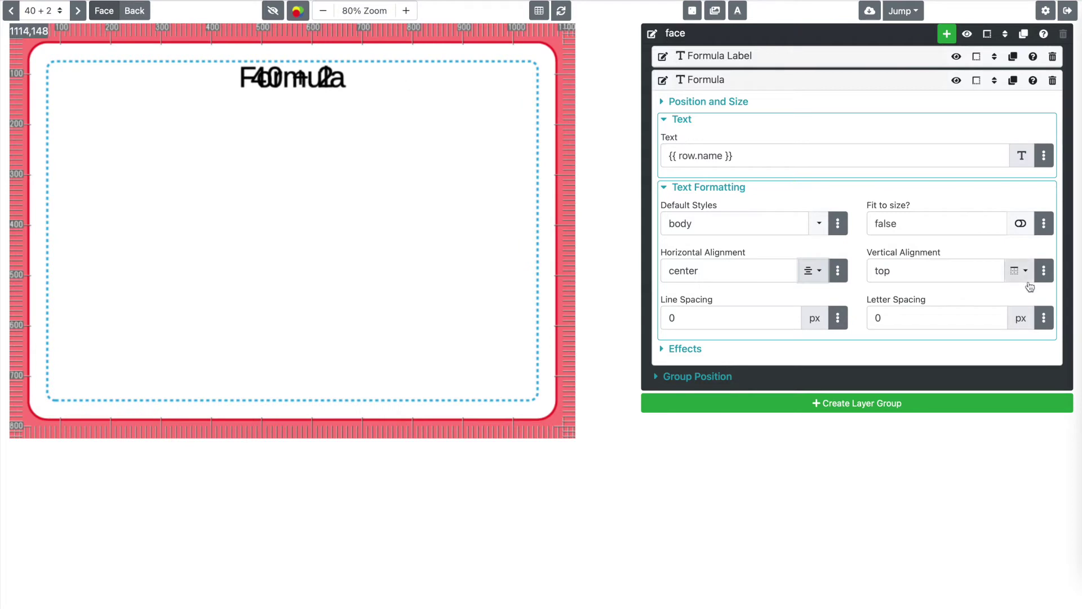
click(1021, 272)
click(1007, 327)
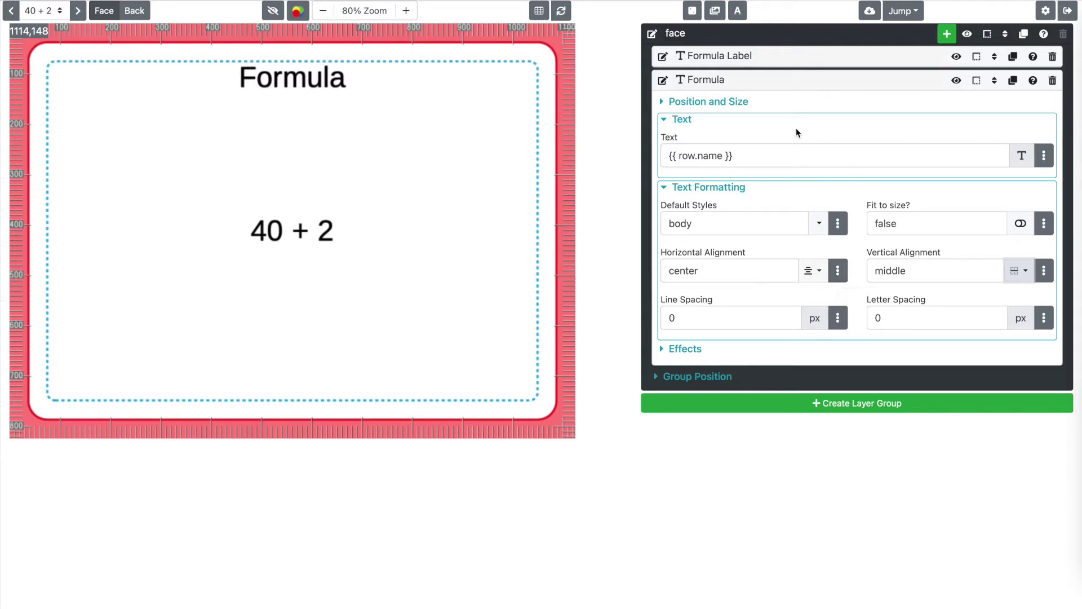
click(754, 107)
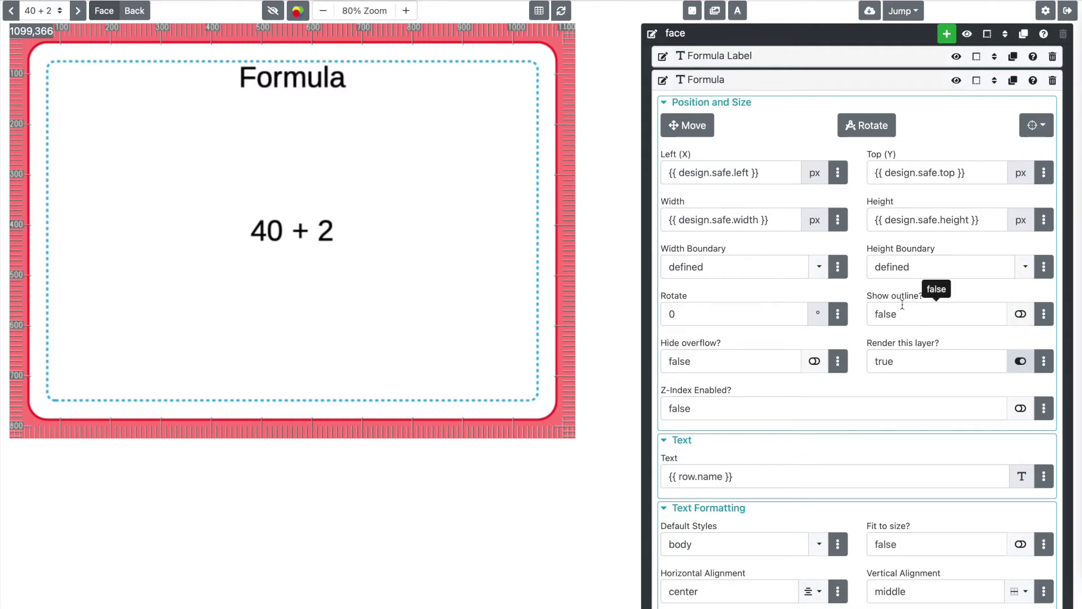
Turn on the Formula layer's outline and hide the card's bleed, rulers and guides
click(1021, 314)
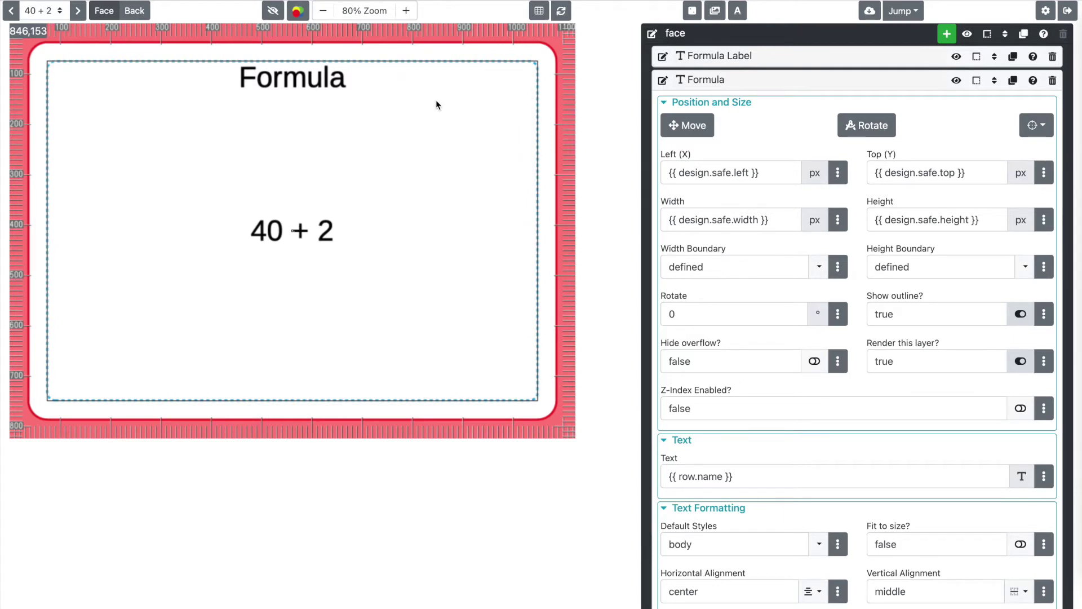
click(274, 9)
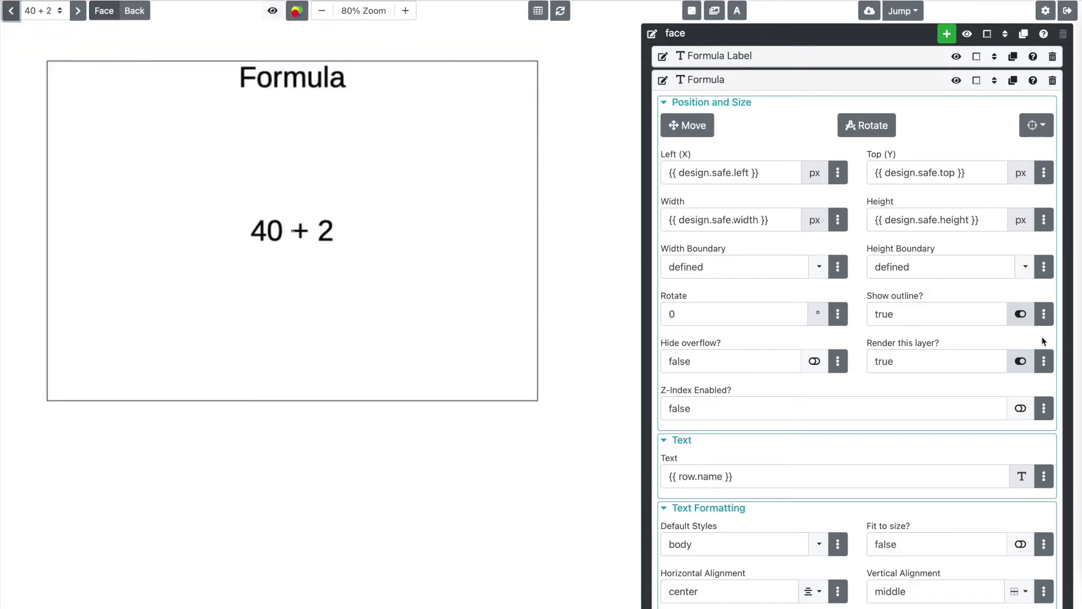
click(1020, 314)
click(1021, 315)
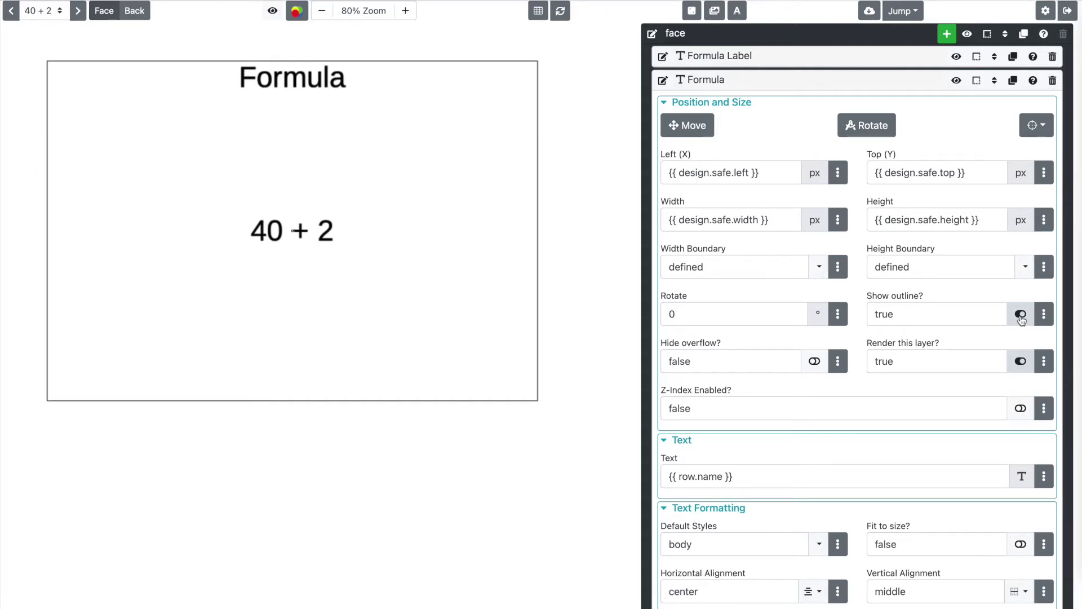
Try a 100 px Formula height, revert to the safe-area height, and re-show guides
click(961, 220)
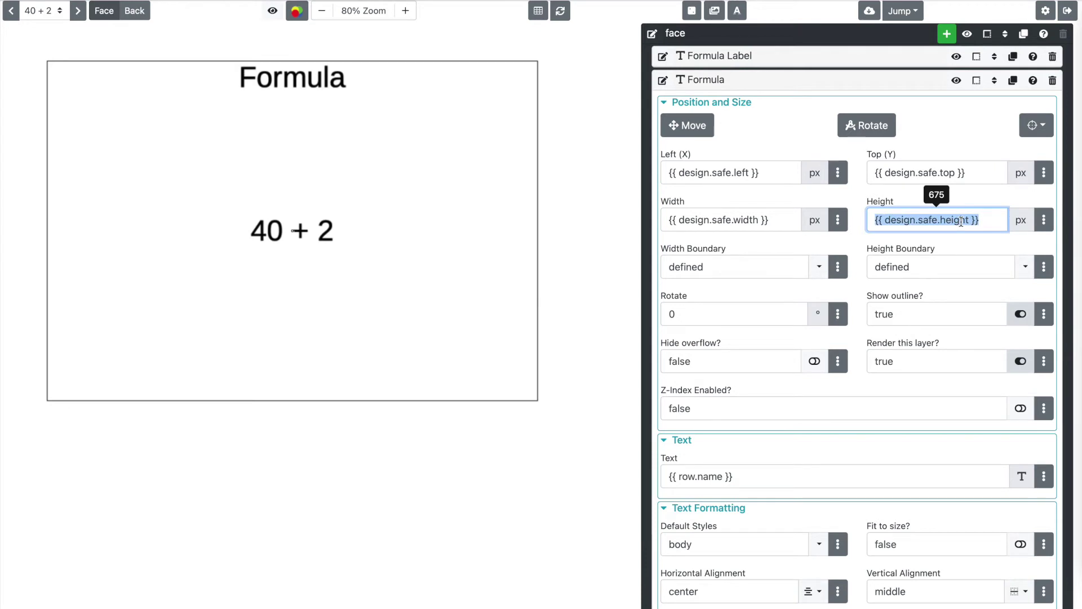
key(BackSpace)
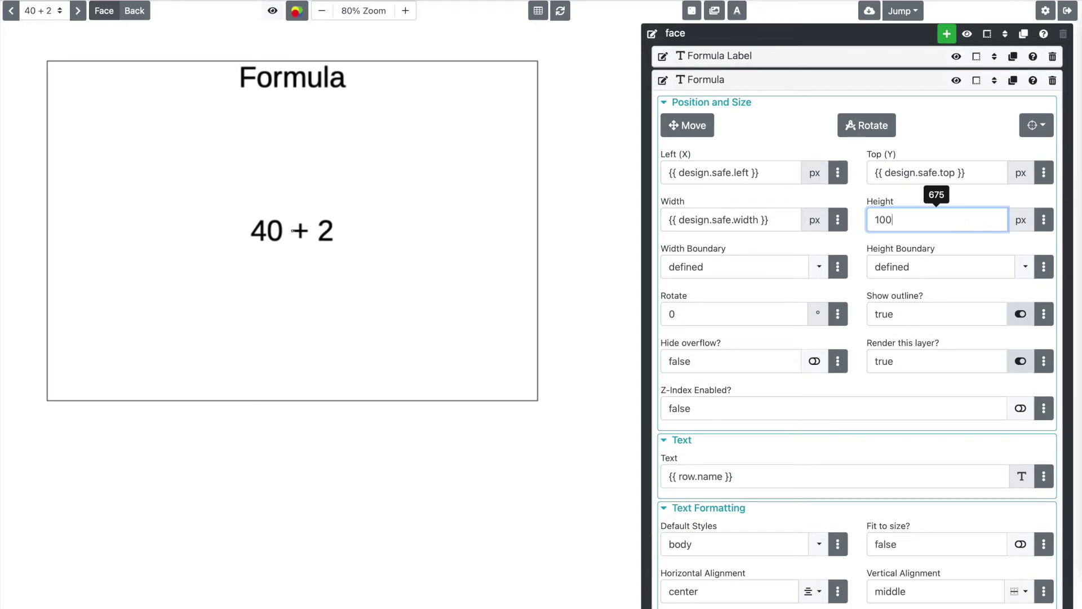
text(100)
click(598, 221)
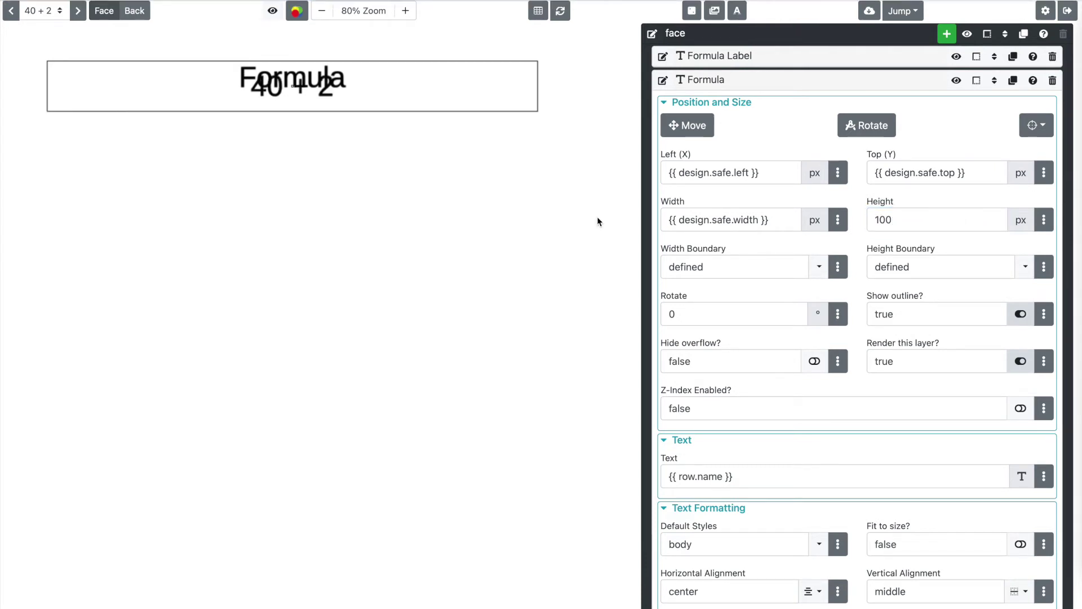
click(881, 203)
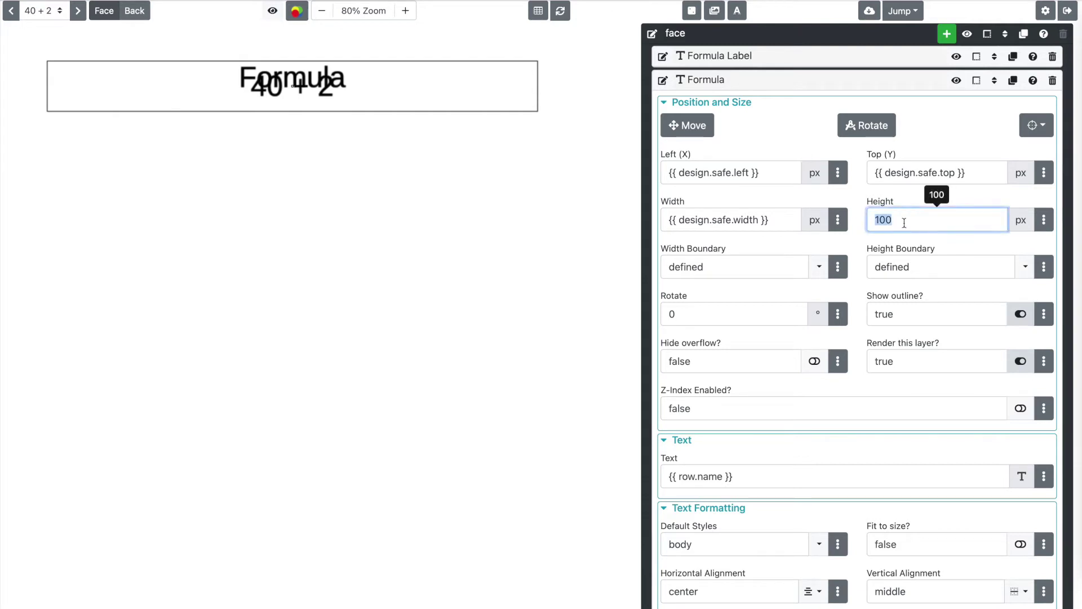
key(ctrl+z)
click(890, 198)
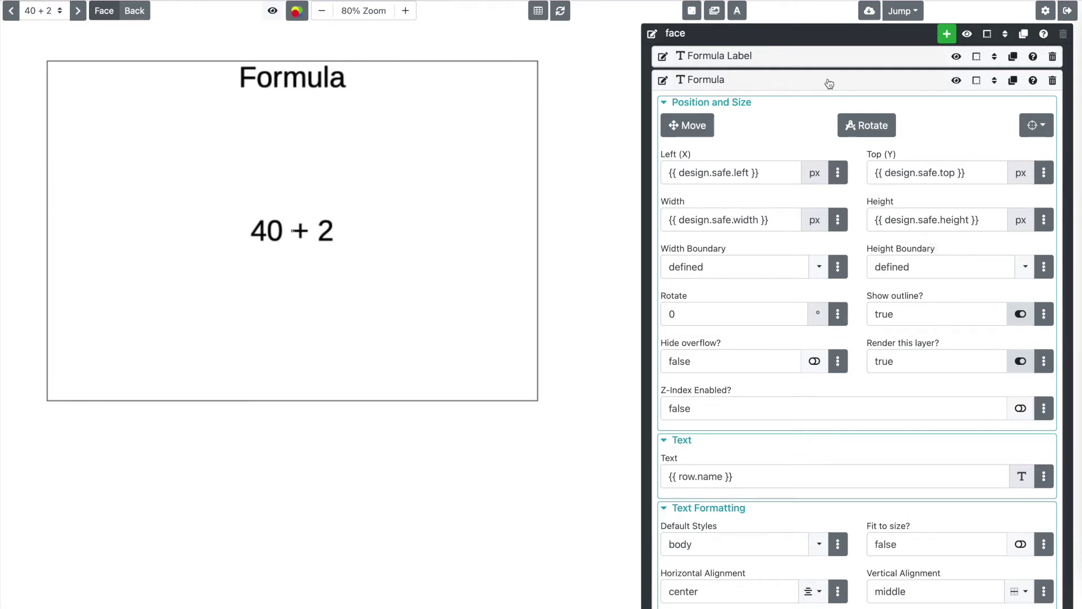
click(272, 11)
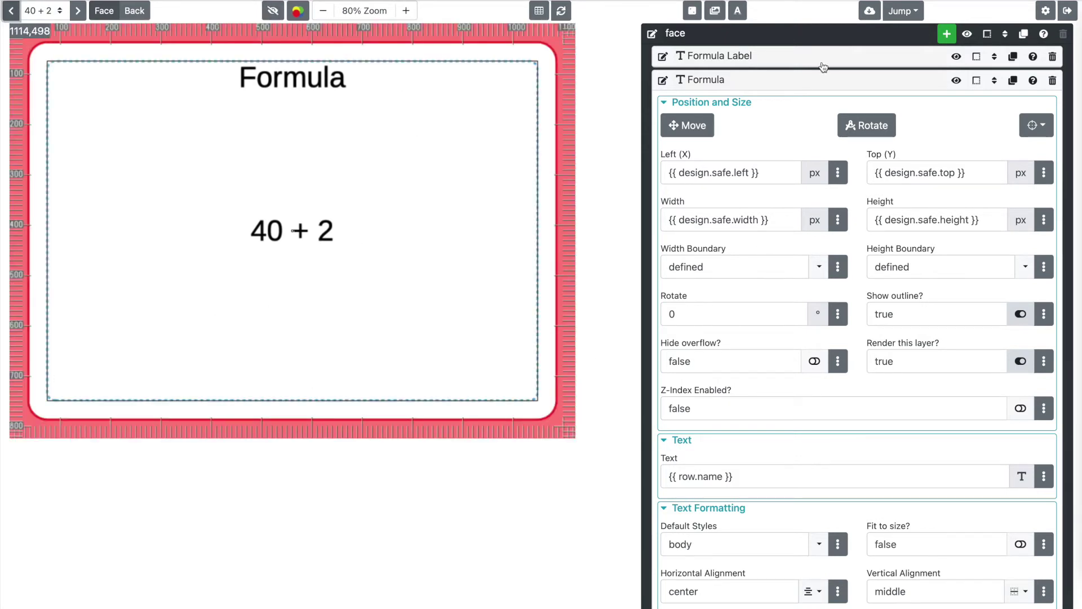
click(804, 83)
Fold away the Formula layer's Position and Size section and select the Horizontal Alignment field
click(800, 85)
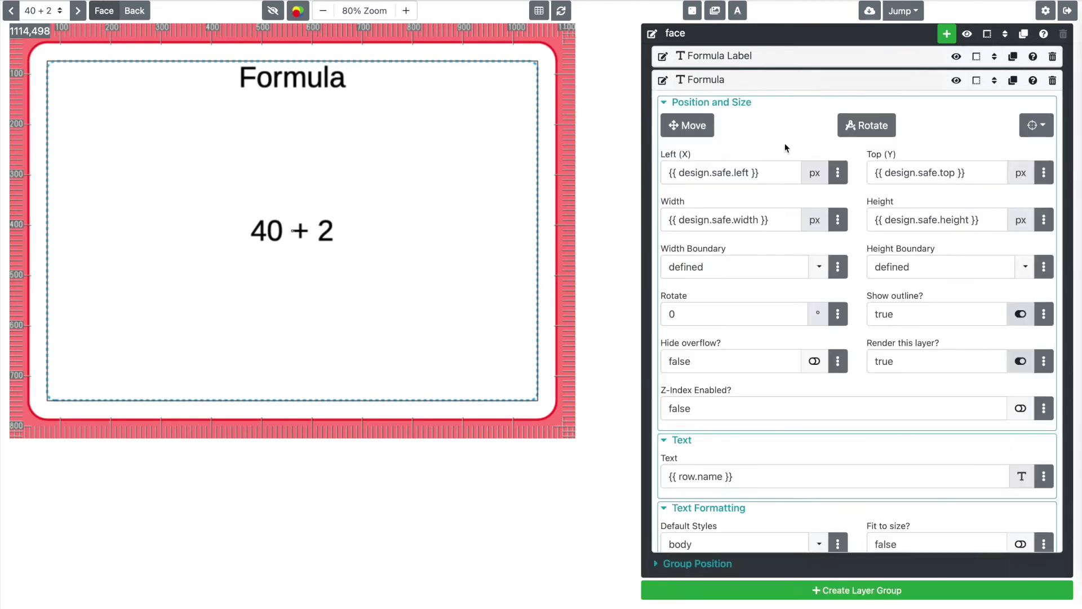
click(749, 102)
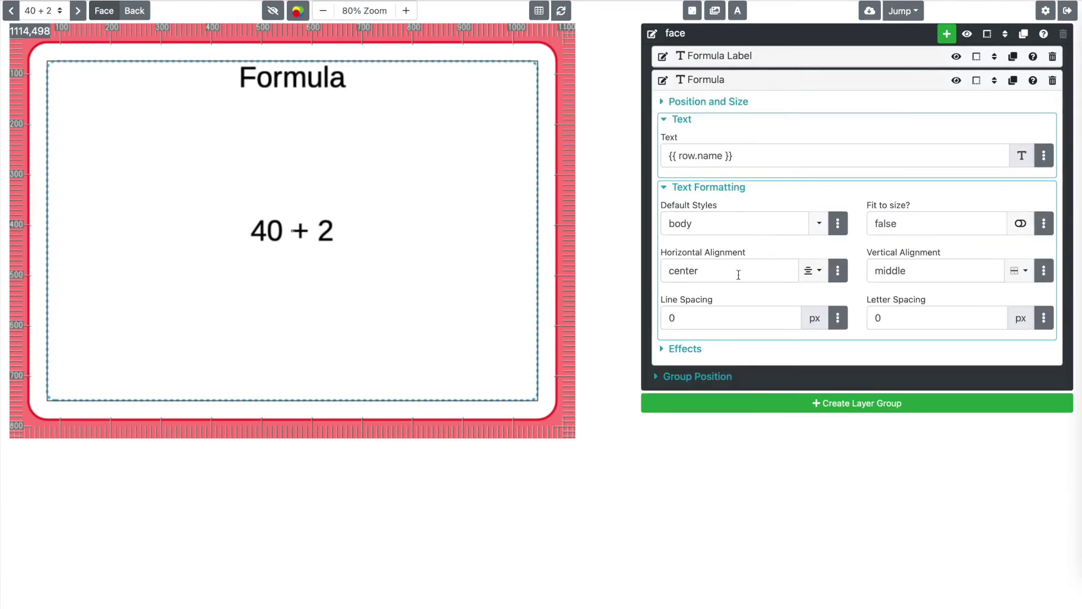
click(714, 269)
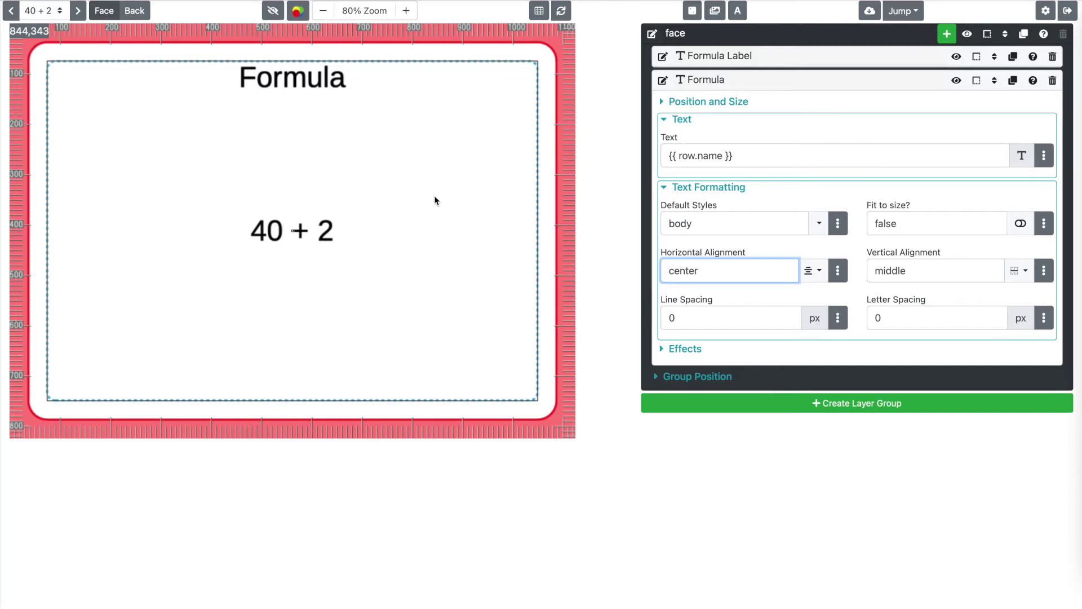
click(739, 10)
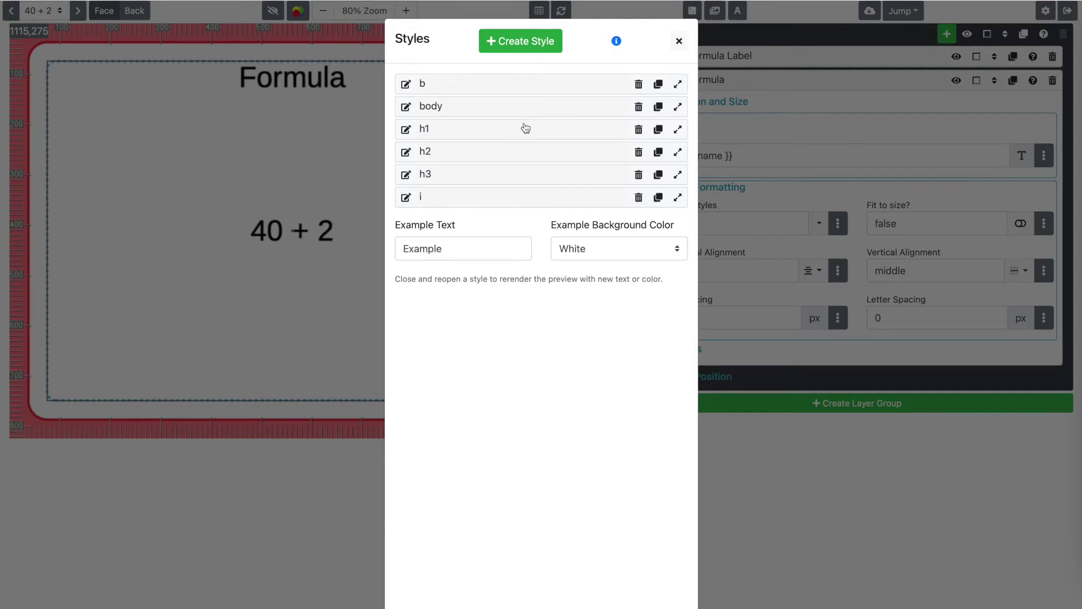
Create a new text style named big and expand its Font settings
click(535, 54)
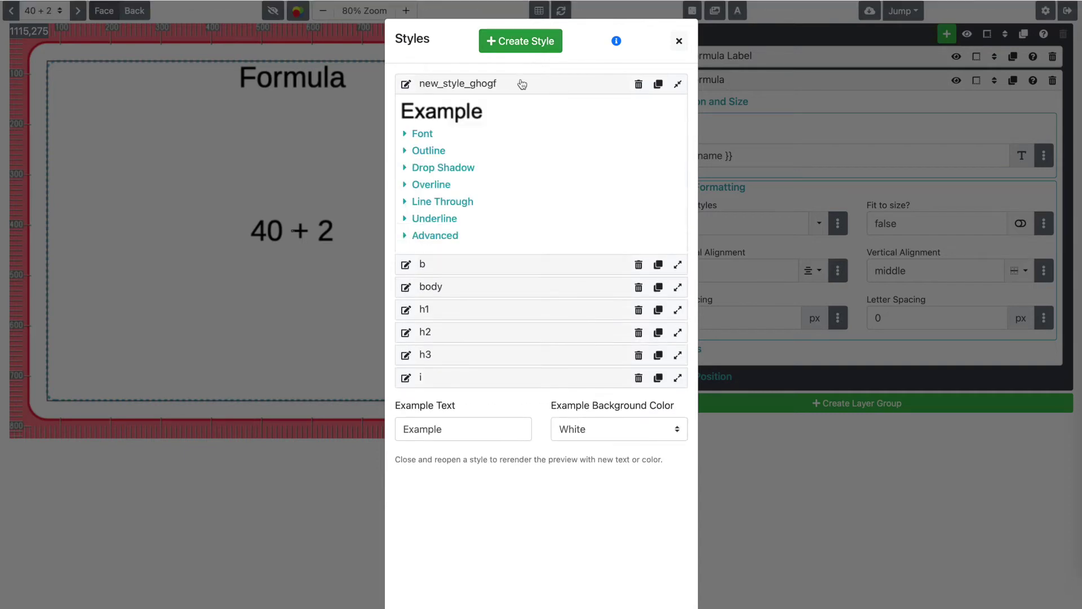
click(409, 84)
double_click(423, 104)
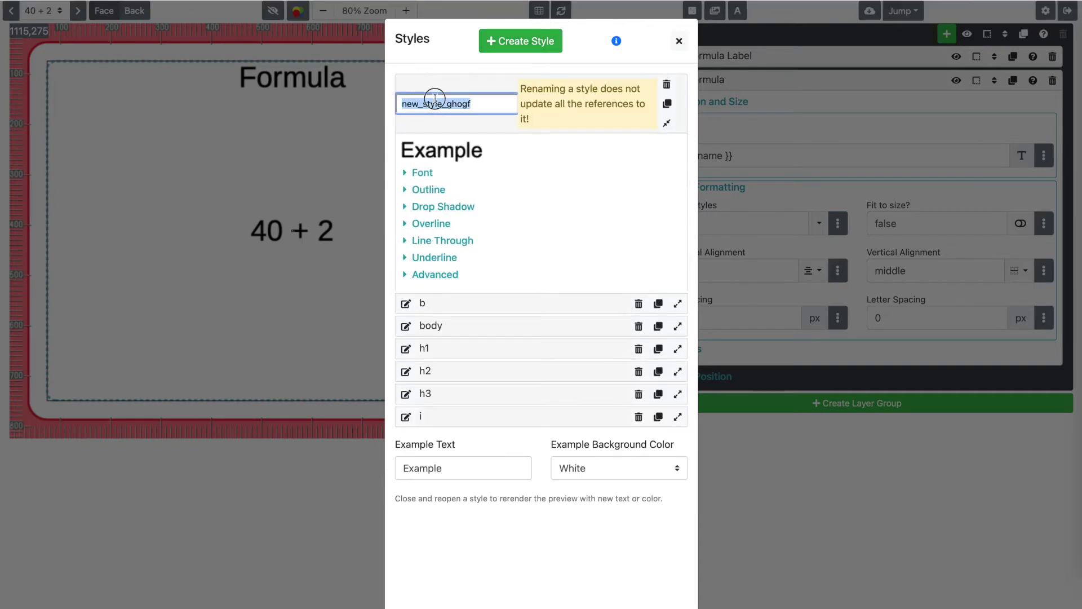
text(big)
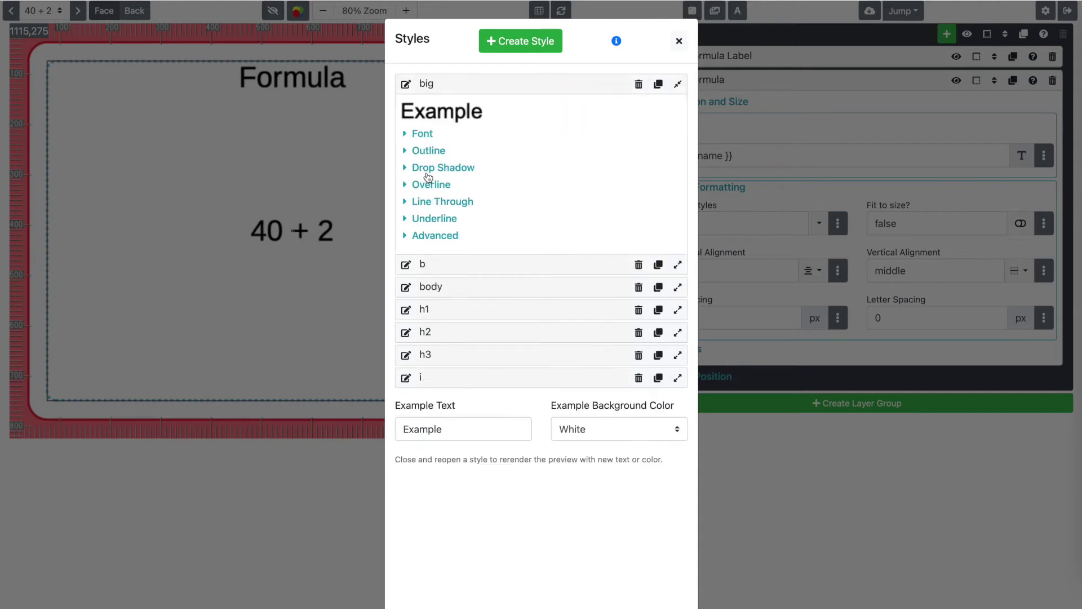
key(Return)
click(423, 133)
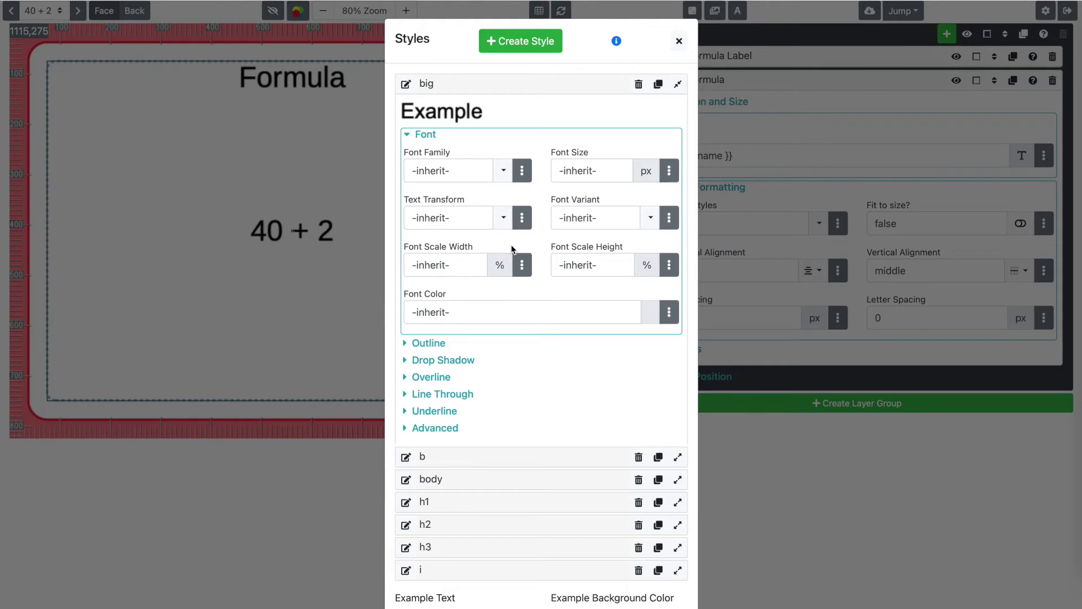
In the Font Size detail panel, convert 100 points to pixels
click(608, 175)
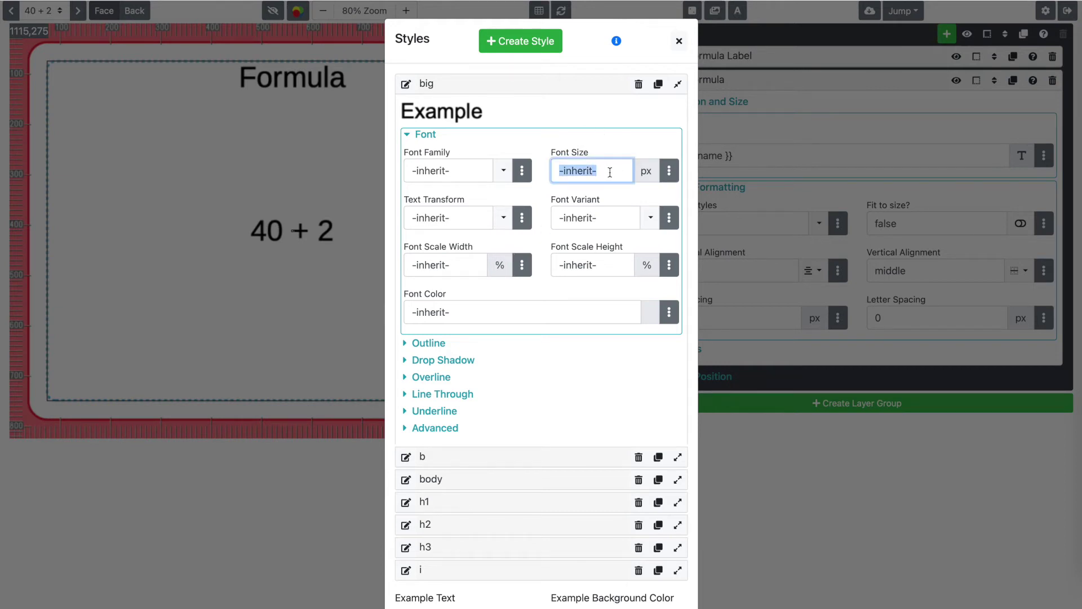
click(669, 170)
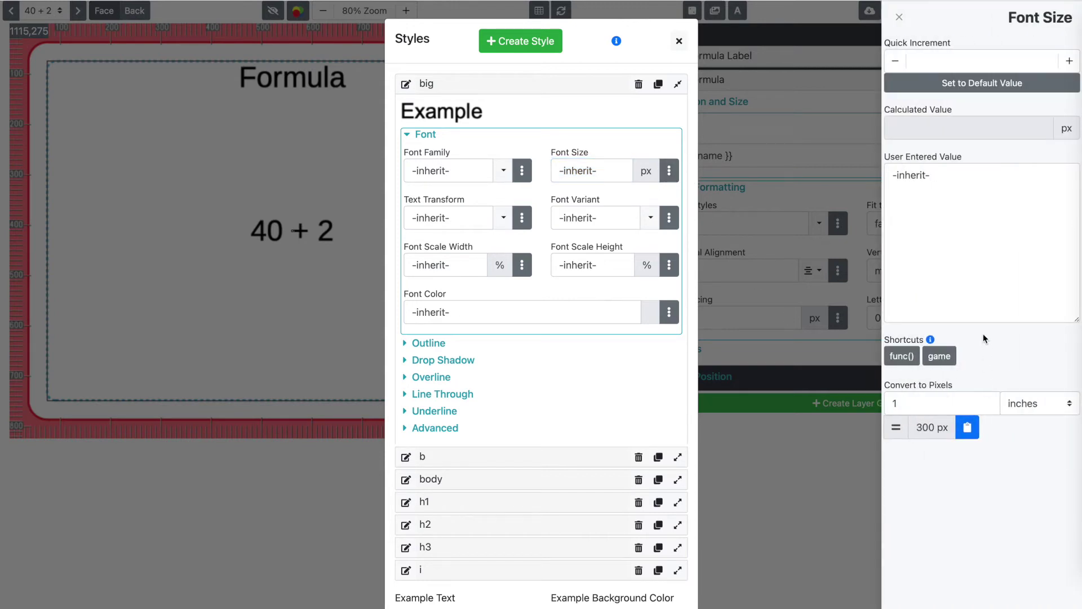
click(1027, 403)
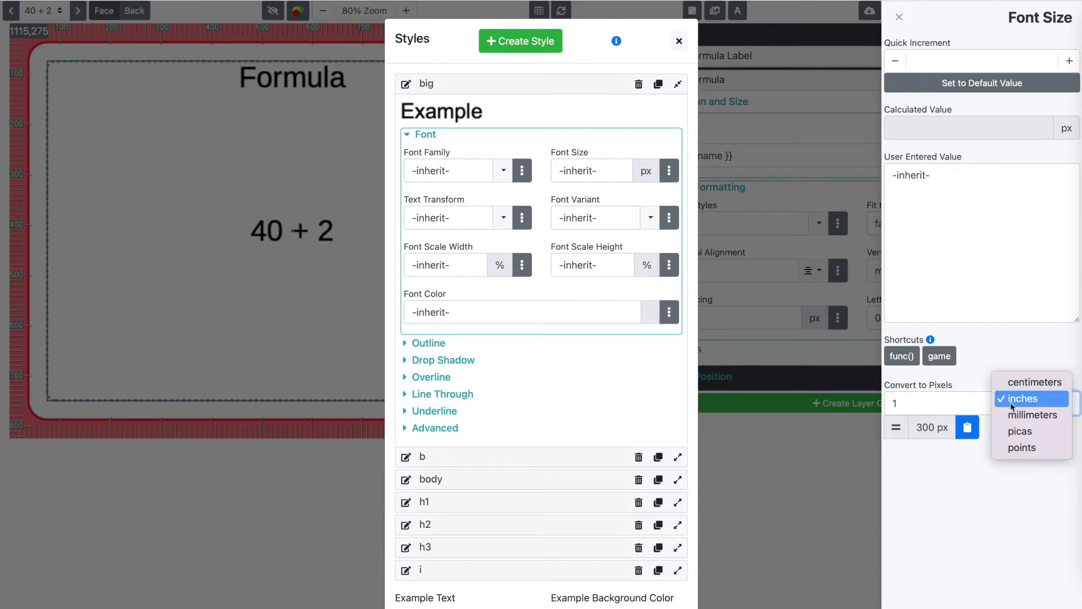
click(1040, 448)
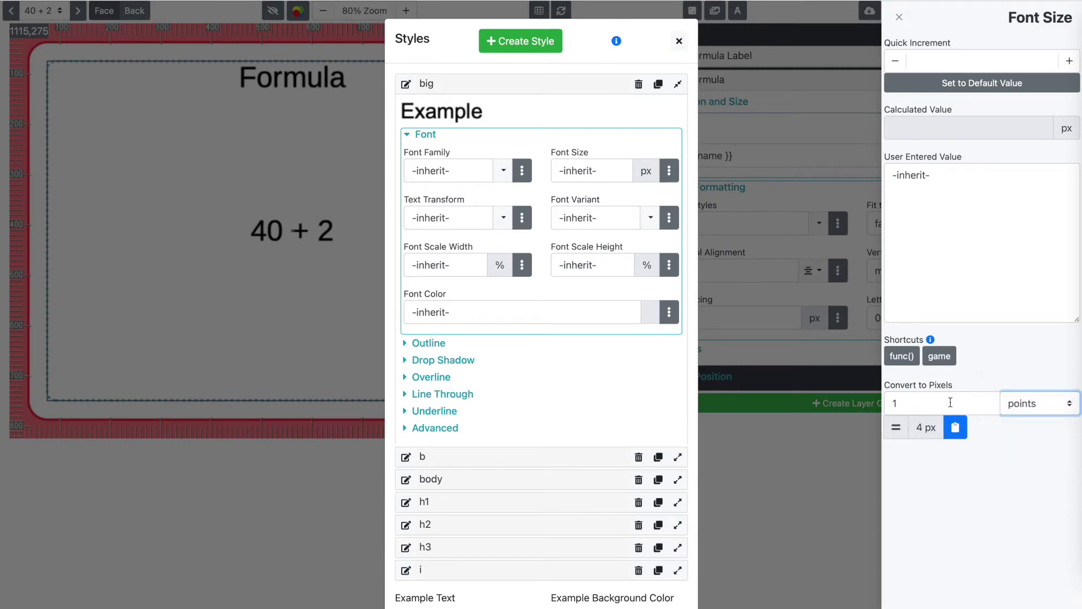
click(950, 402)
text(100)
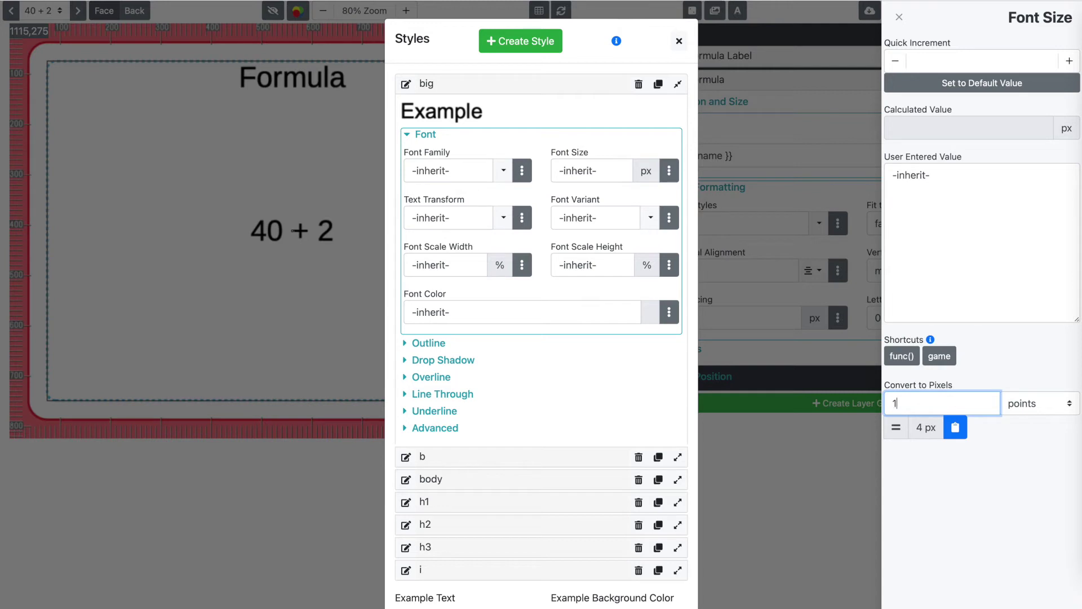
click(1002, 397)
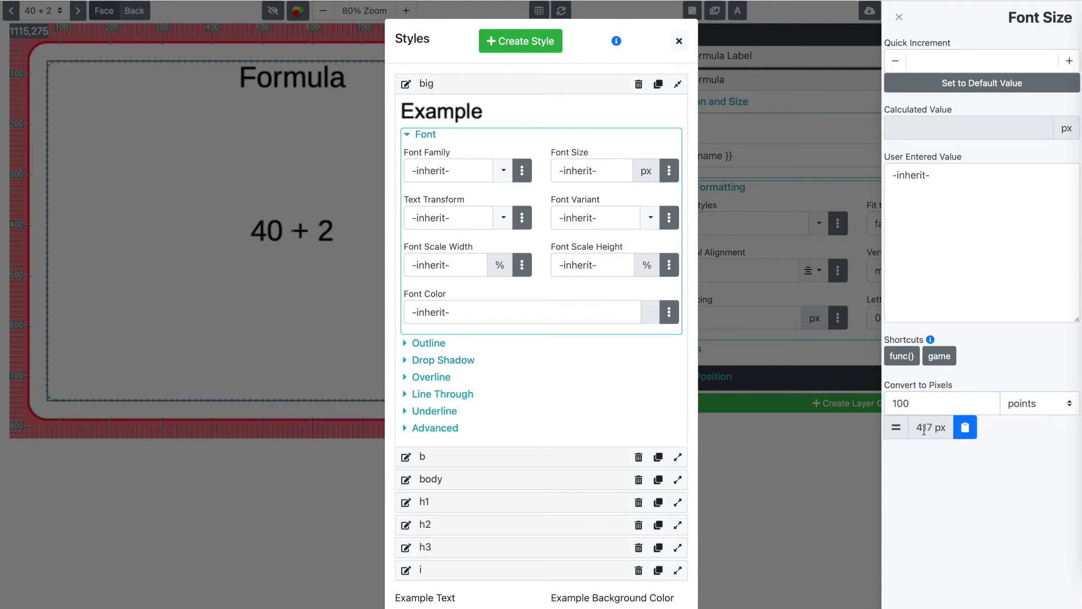
Enter 417 as the big style's font size and close the Styles manager
click(962, 232)
key(ctrl+a)
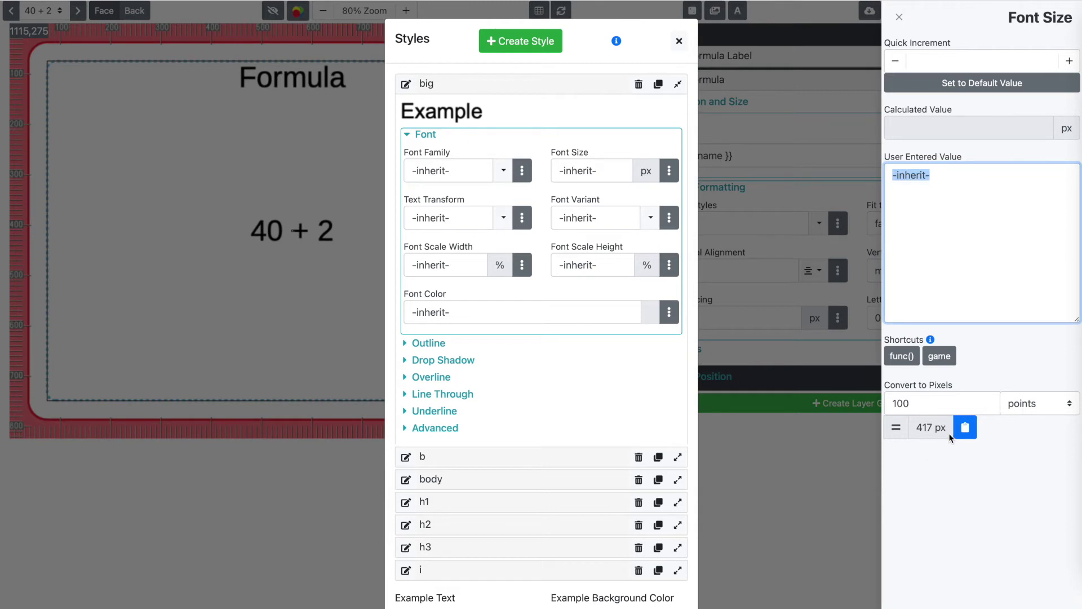
text(1)
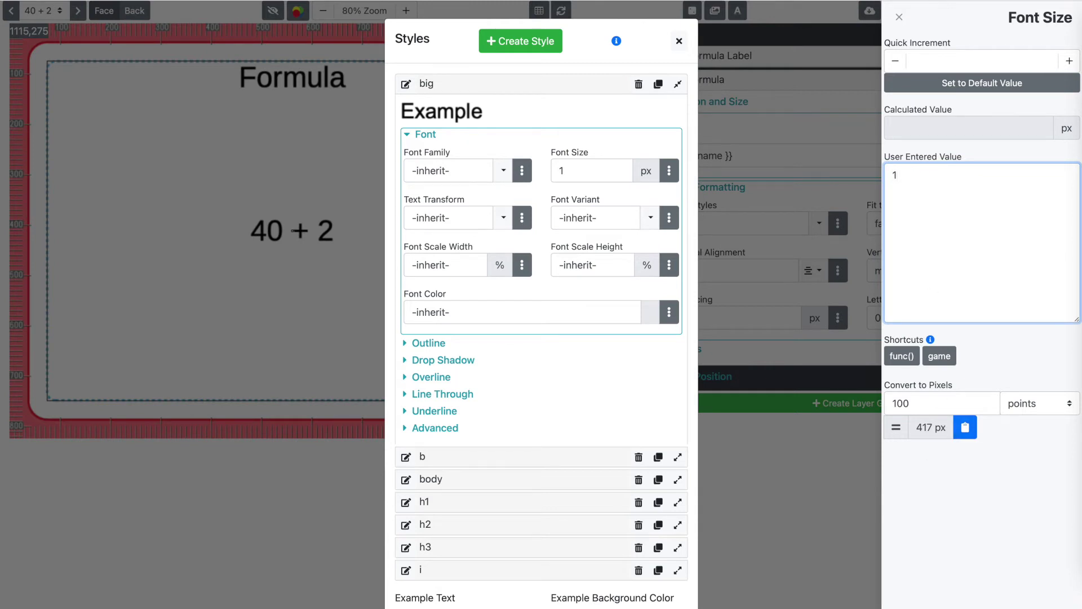
key(BackSpace)
text(417)
click(938, 154)
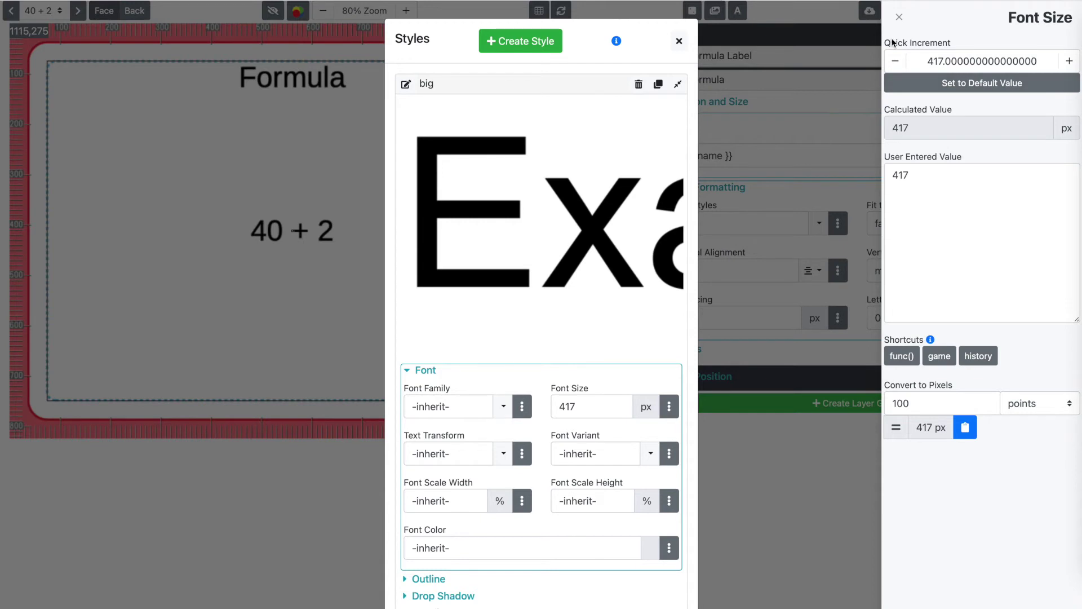
click(900, 19)
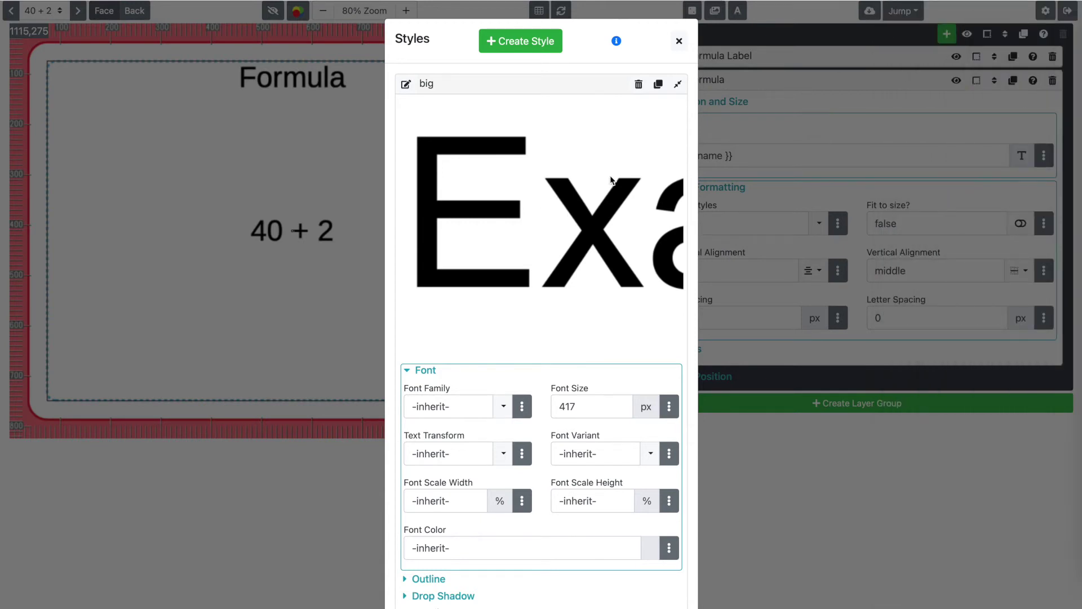
click(680, 41)
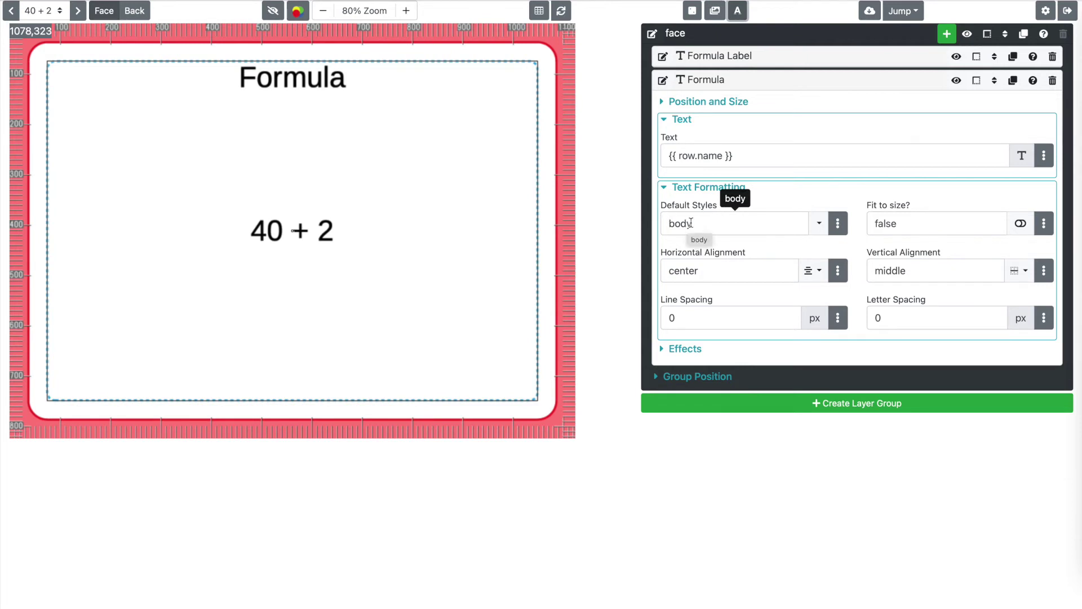
Apply the big style as the Formula layer's default style
click(821, 229)
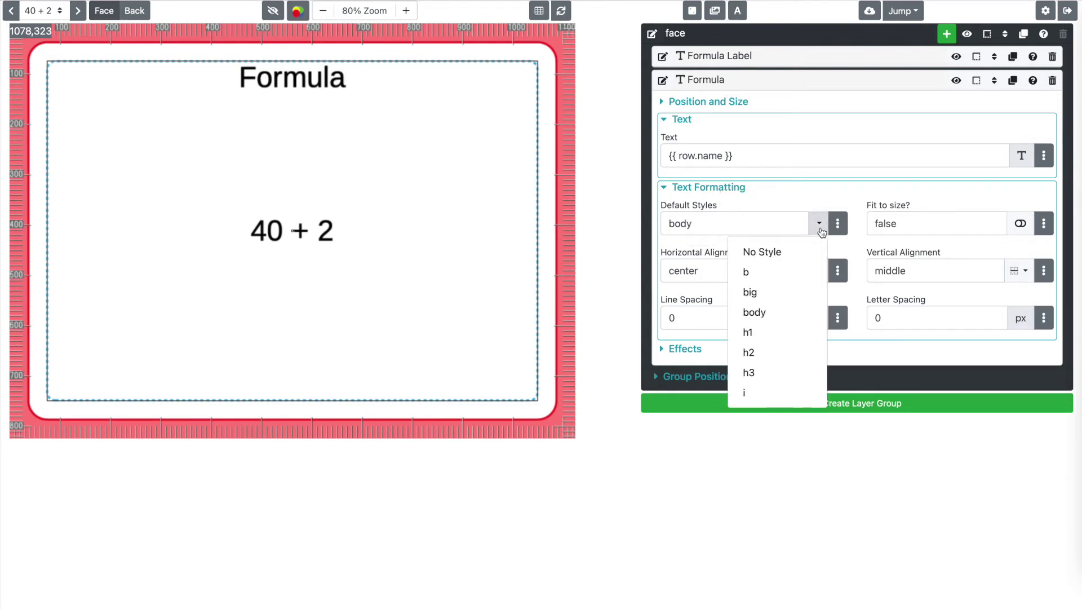
click(783, 294)
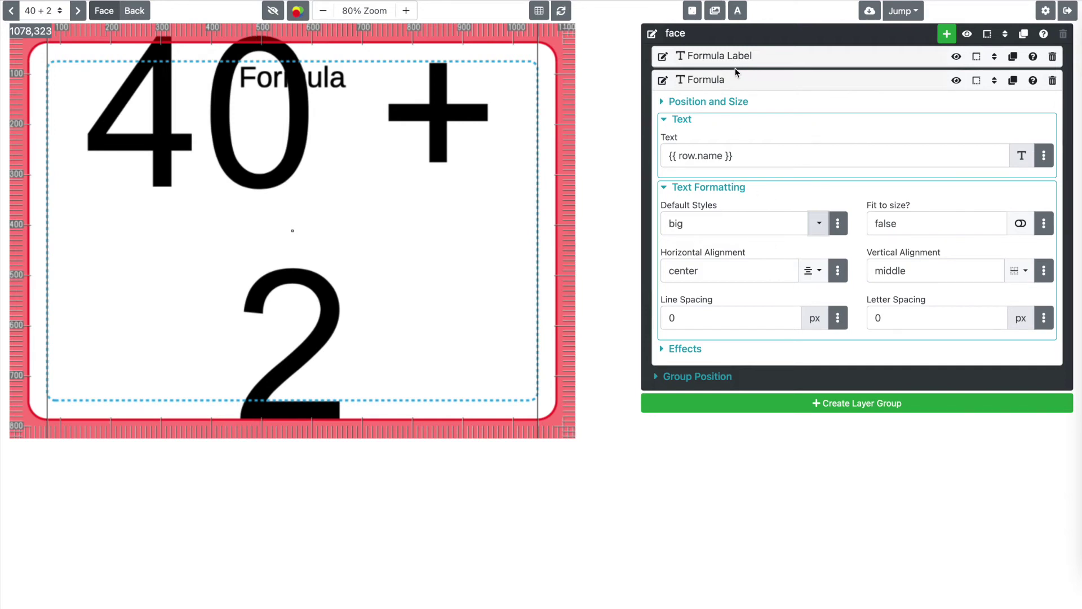
click(738, 13)
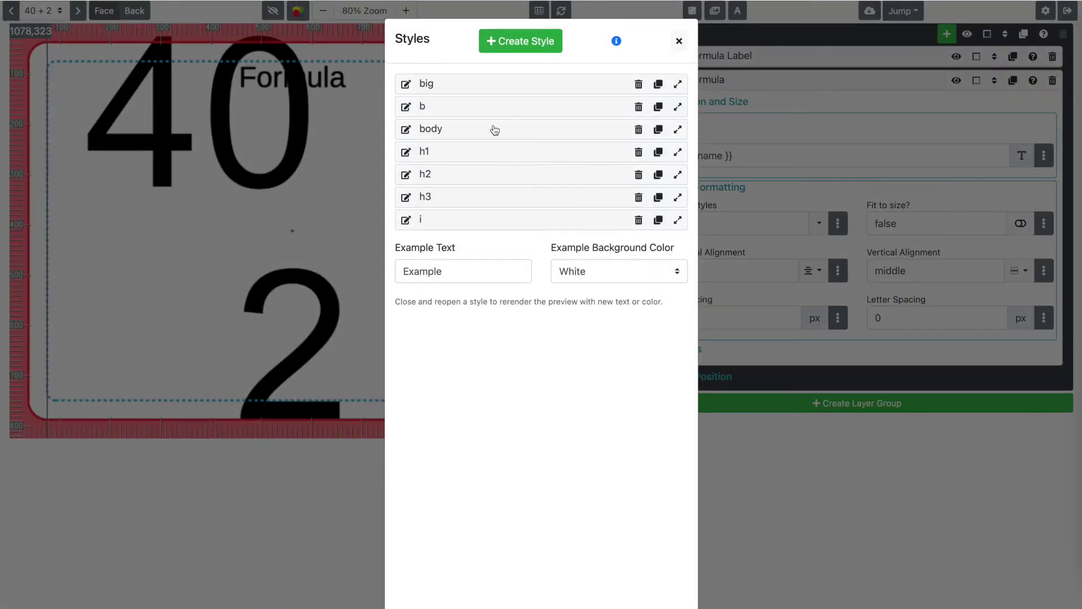
Expand the body style and view its font settings
click(490, 131)
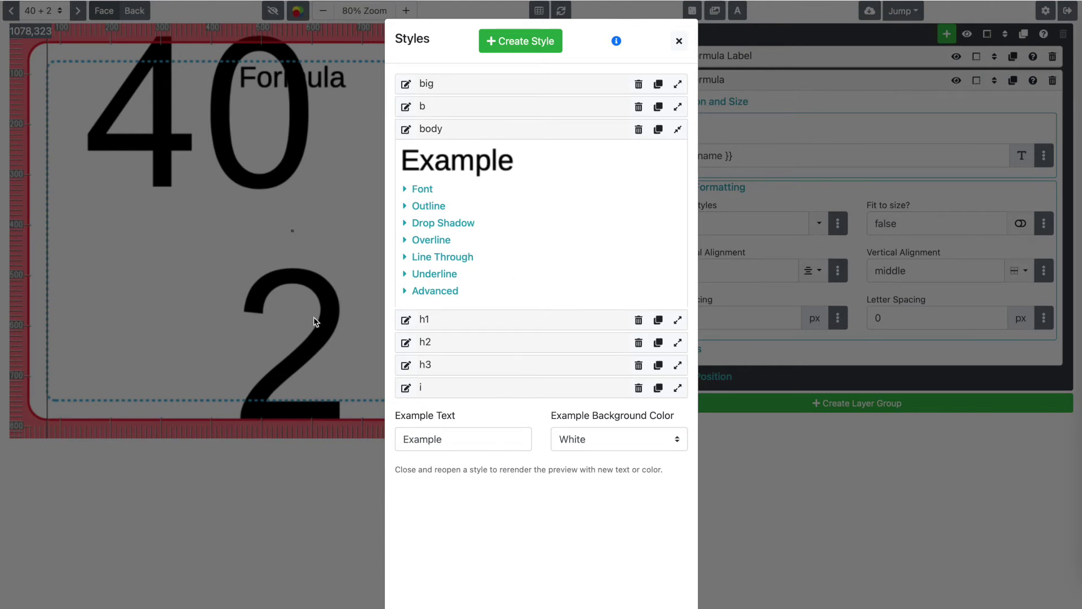
click(423, 189)
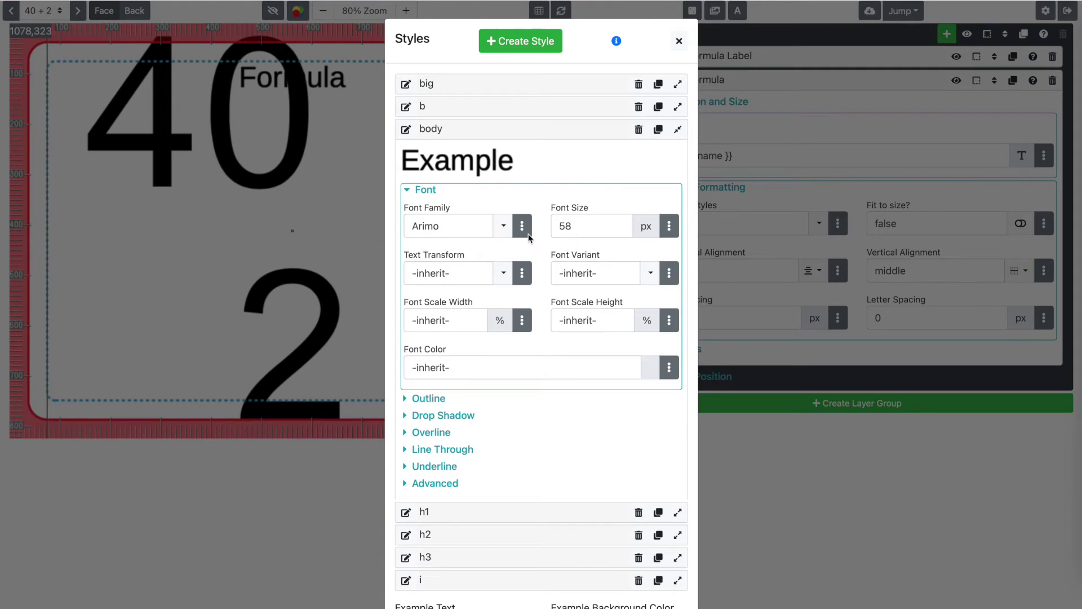
click(430, 134)
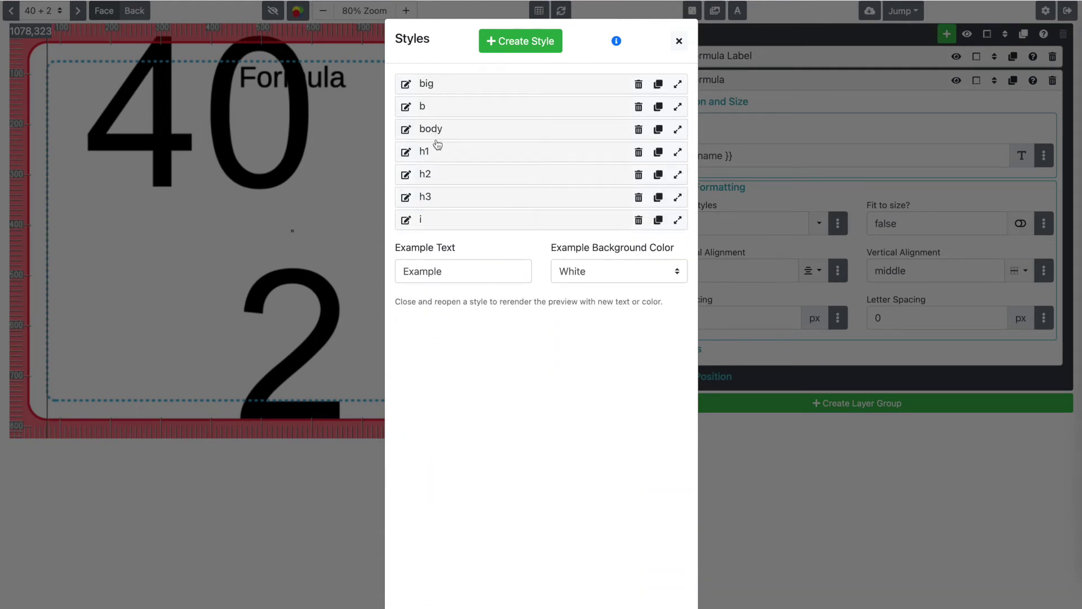
Change the big style's font size from 417 to 100, then 200 px, and close Styles
click(431, 93)
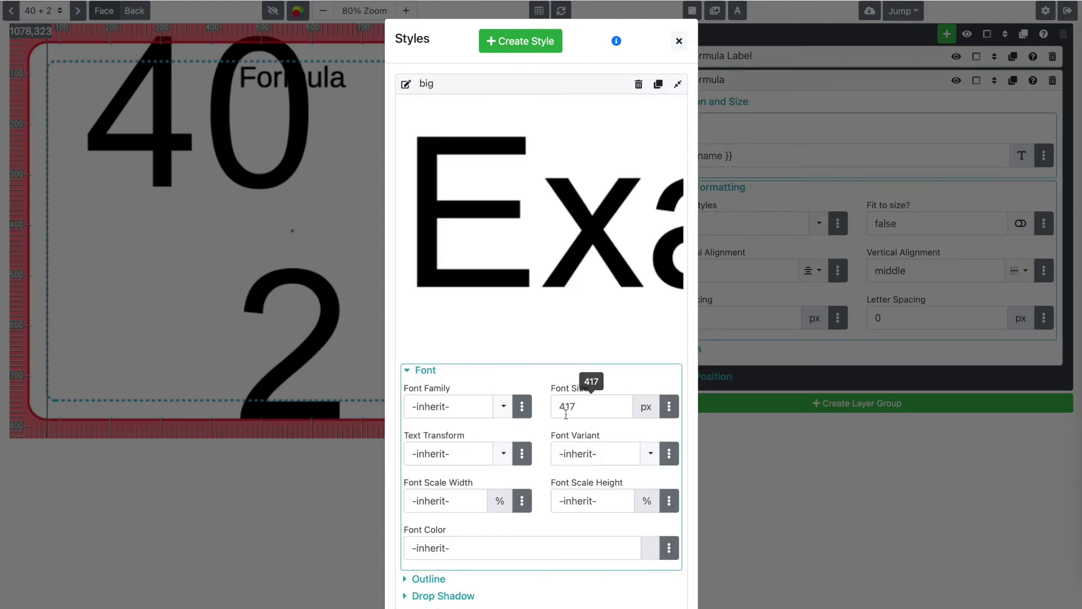
double_click(585, 407)
text(100)
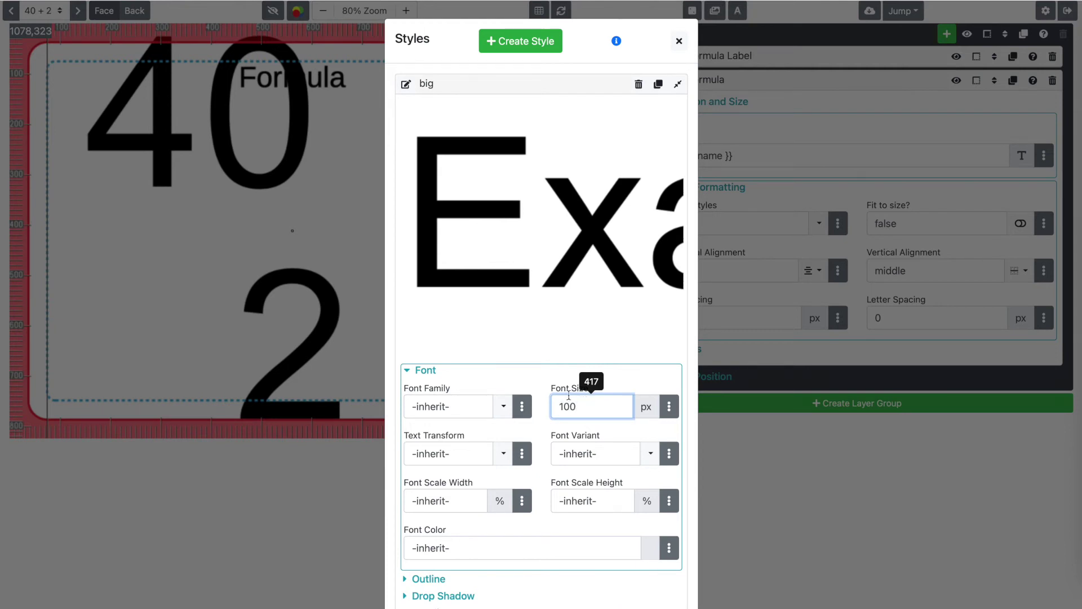
key(Return)
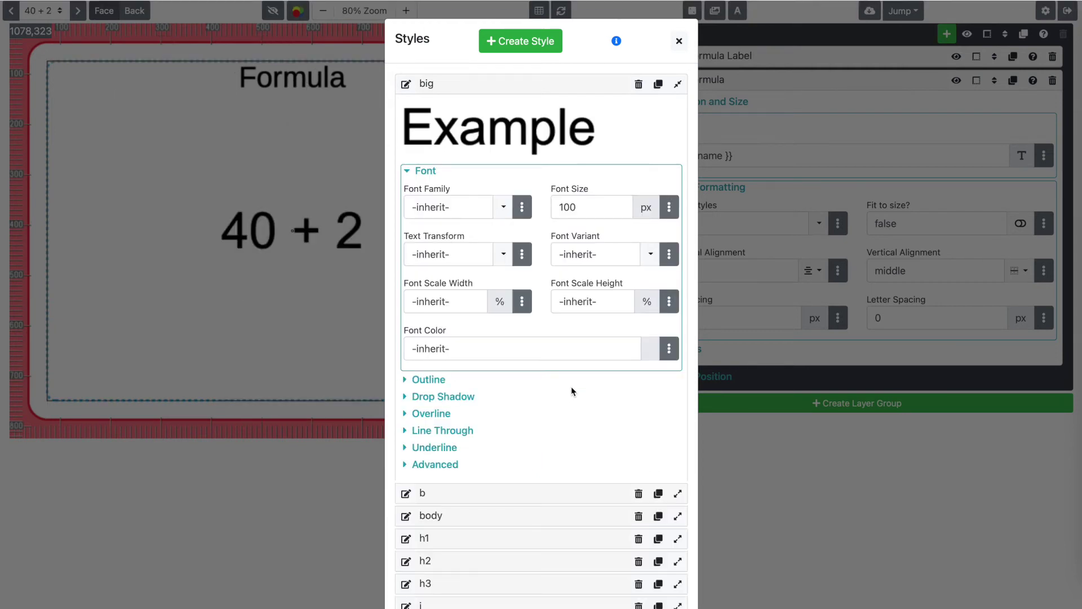
double_click(564, 205)
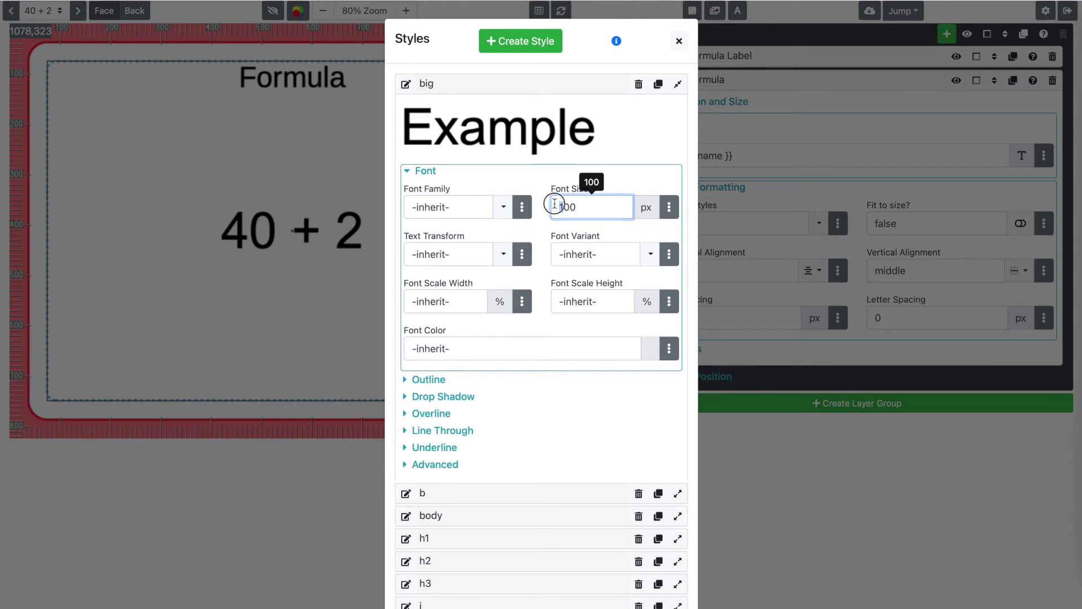
text(200)
key(Return)
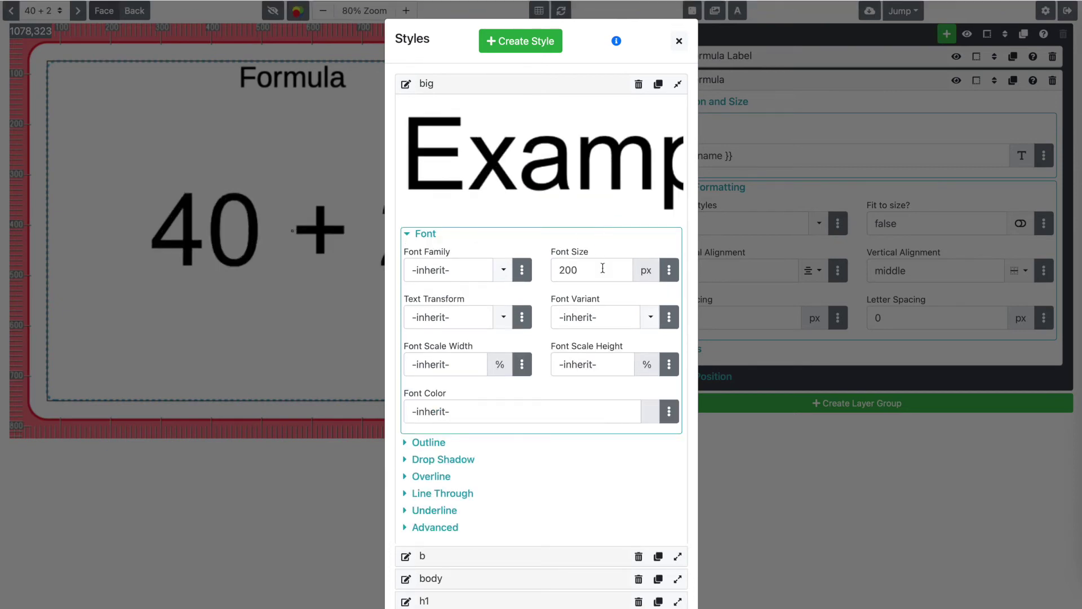
click(678, 40)
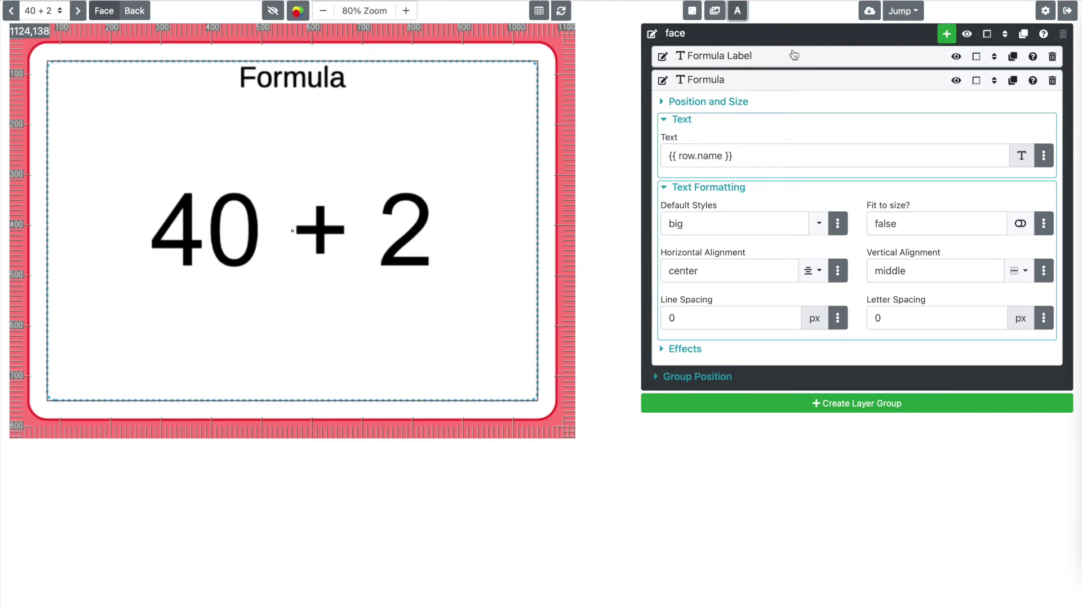
Set the Formula layer's Show outline to false under Position and Size
click(718, 80)
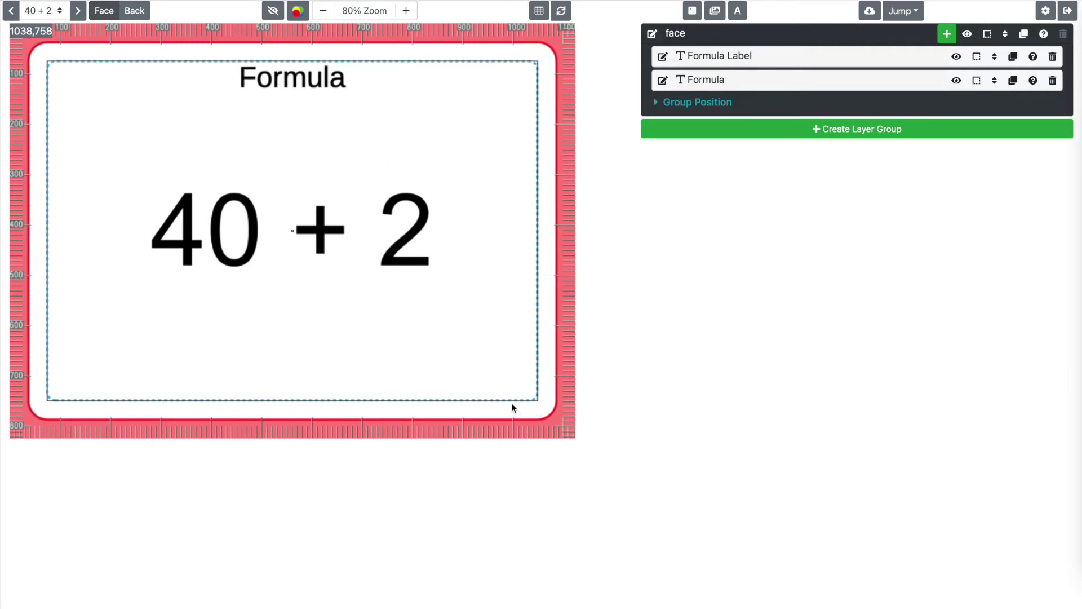
click(789, 83)
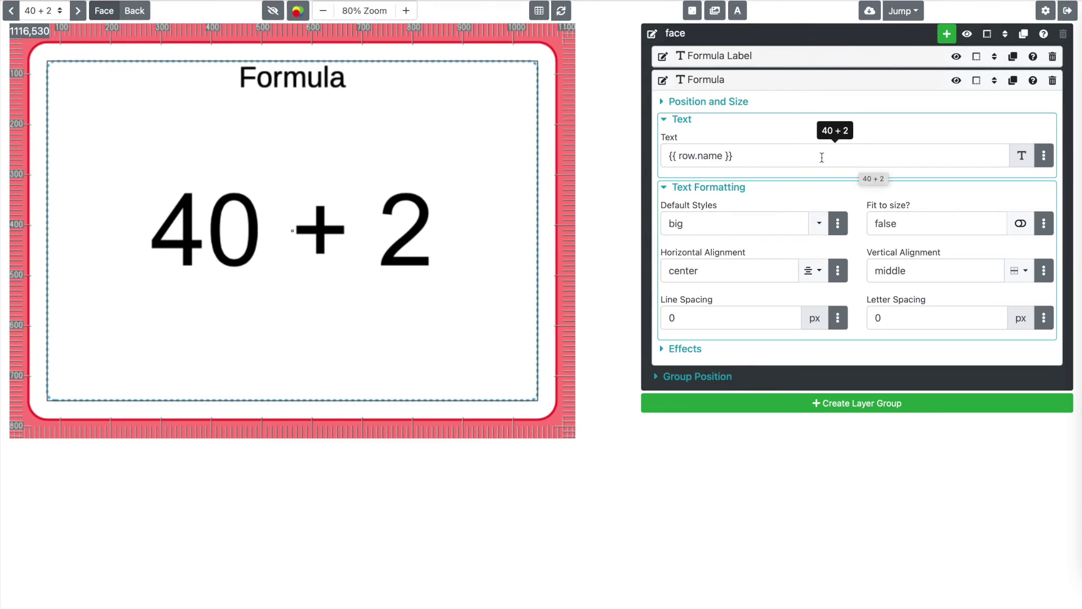
click(760, 104)
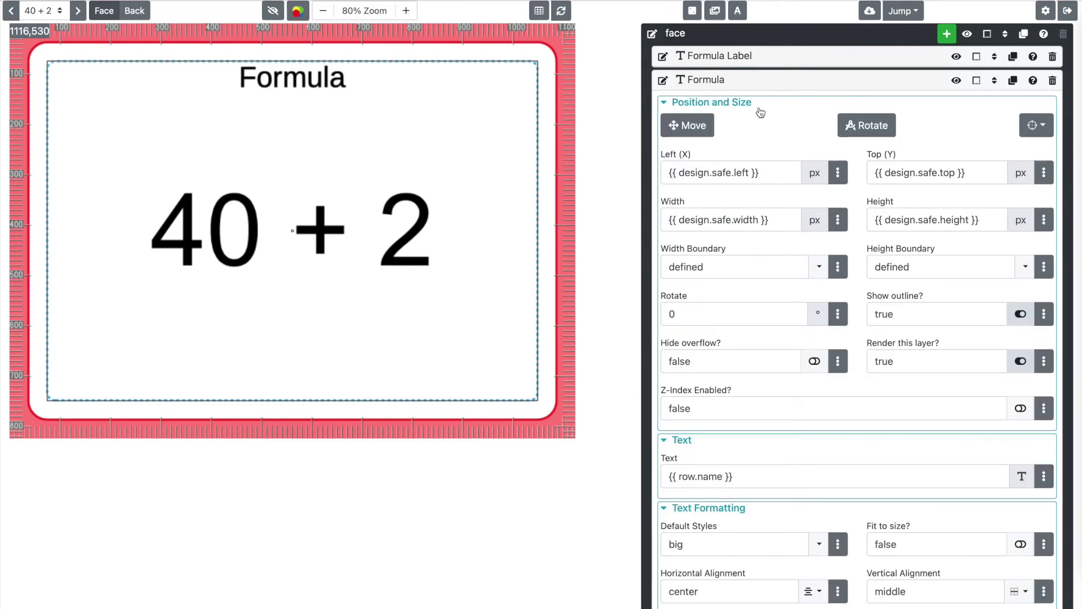
click(1022, 320)
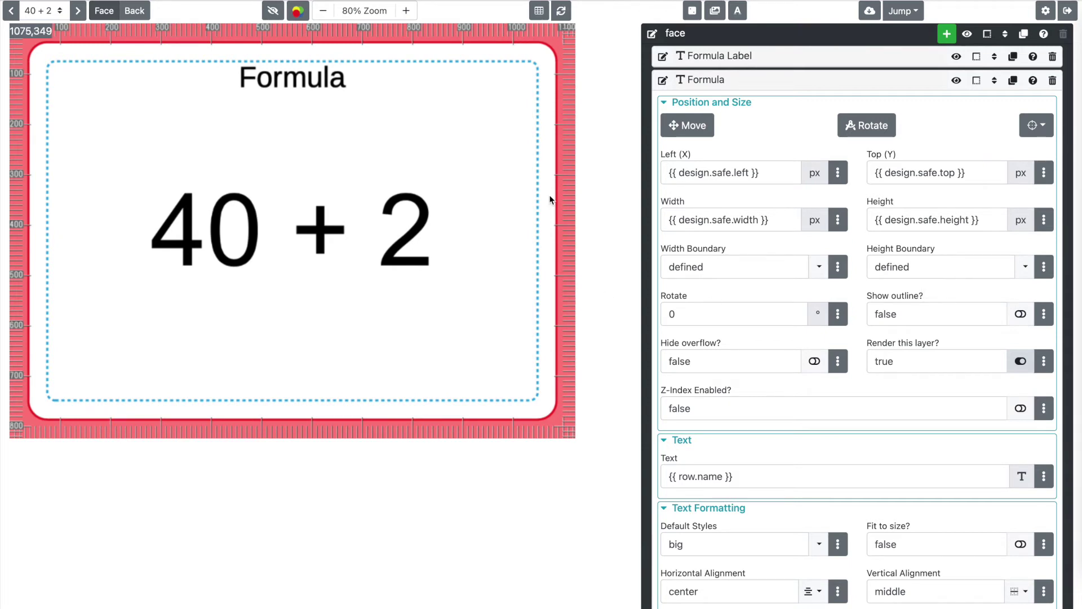
Toggle the rulers and bleed guides off and on, then collapse the Formula layer
click(273, 13)
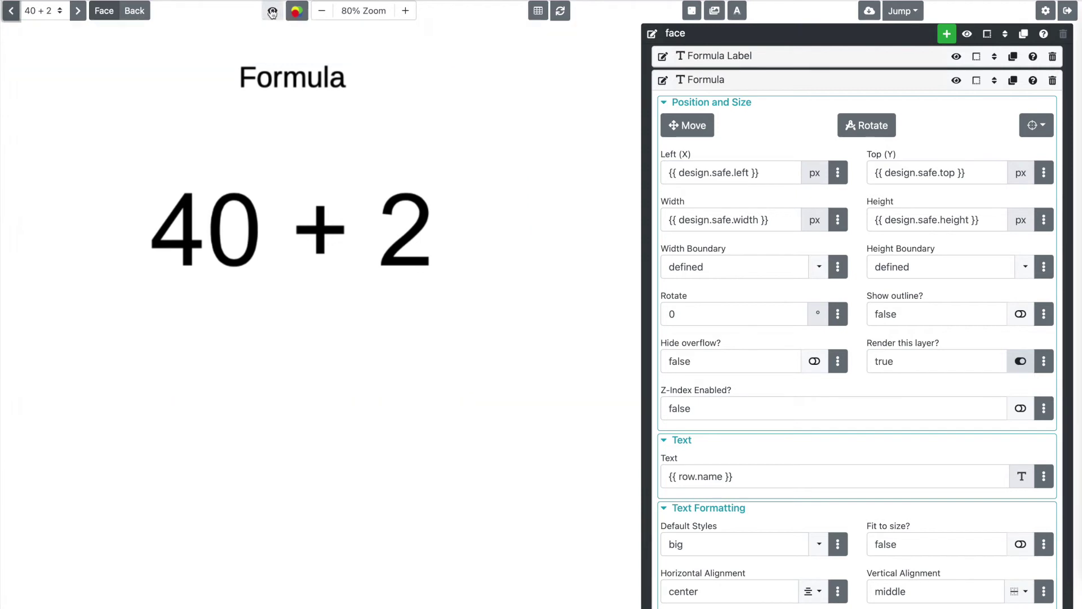
click(273, 14)
click(273, 12)
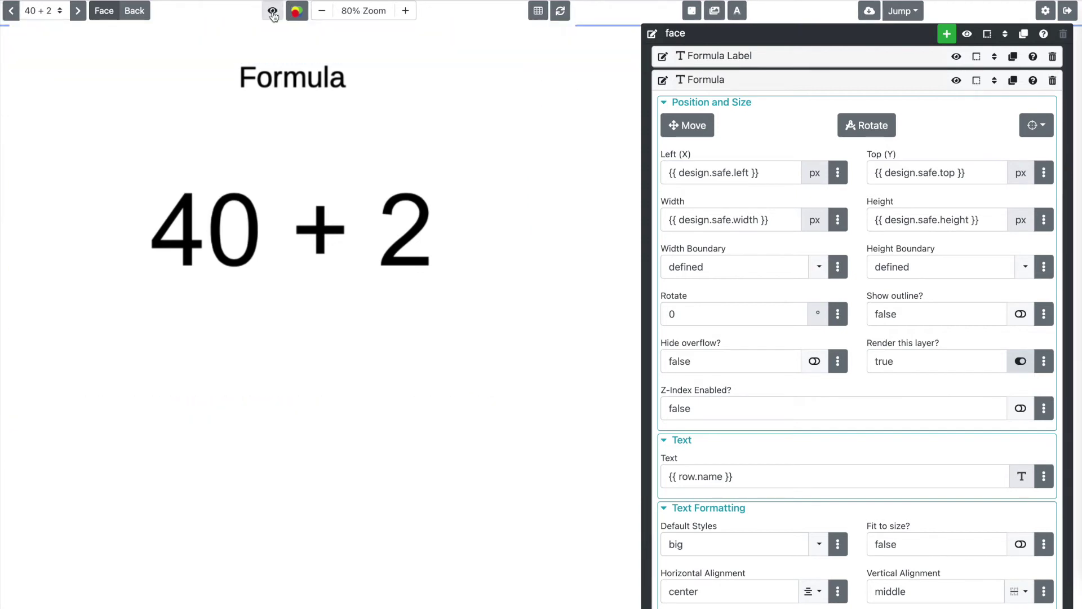
click(273, 13)
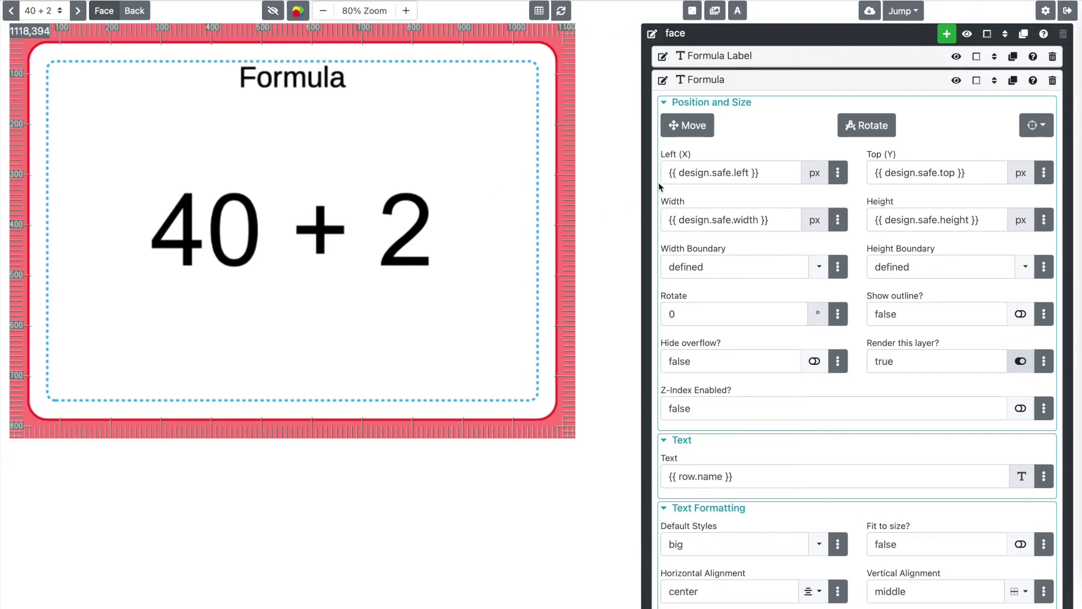
click(823, 85)
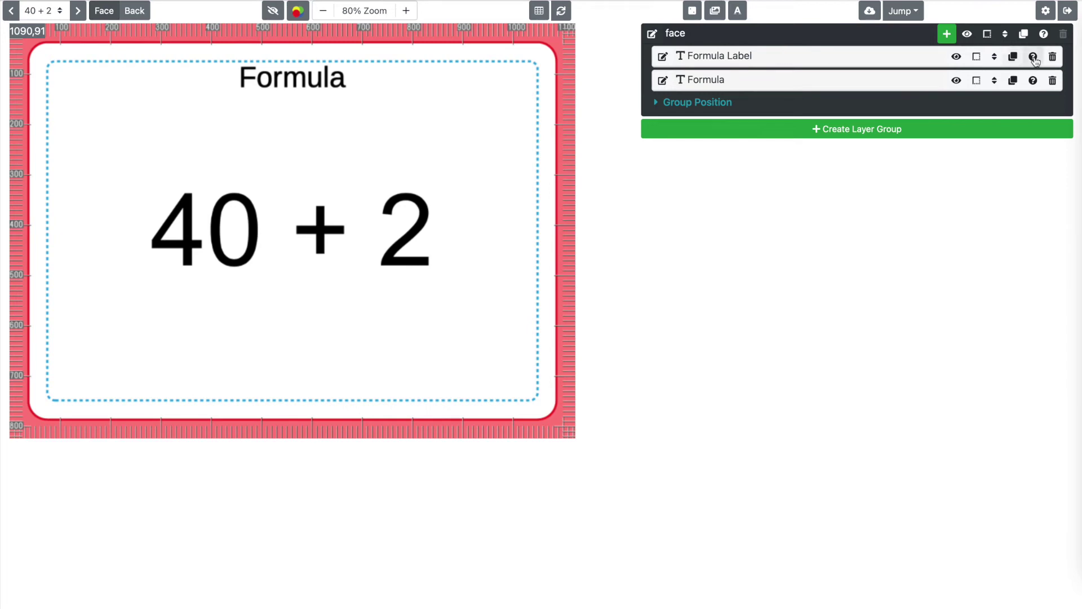
Copy the face group's layers to the card back and switch to the Back view
click(1026, 35)
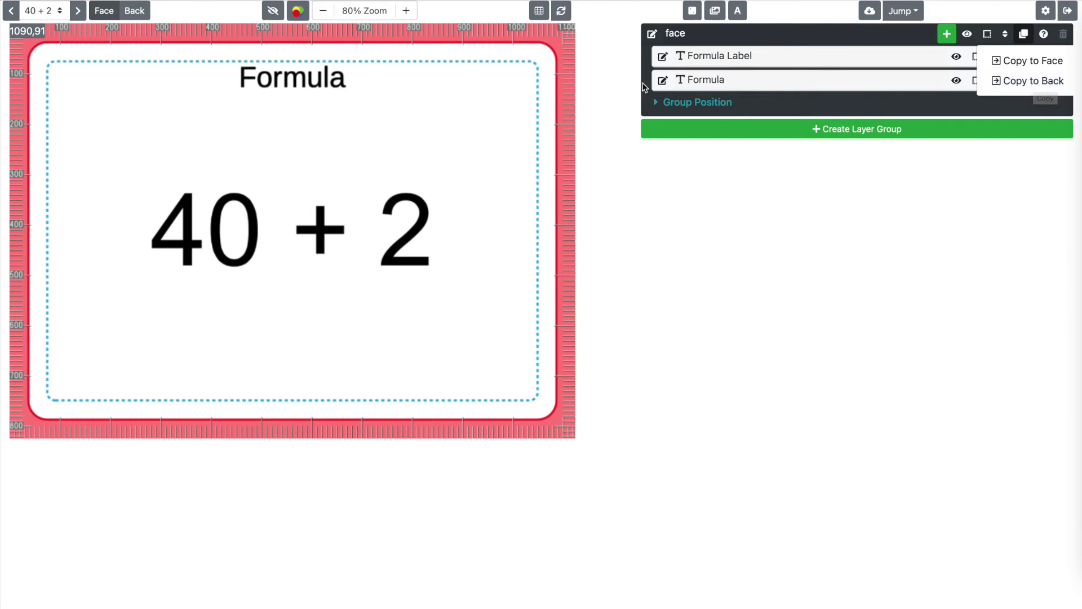
click(1055, 80)
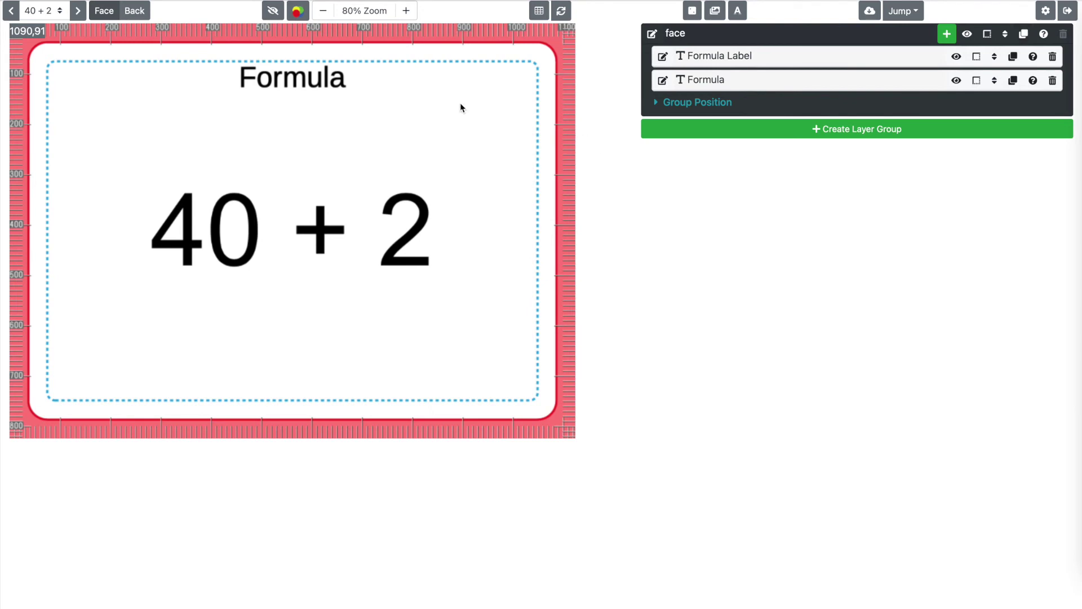
click(139, 12)
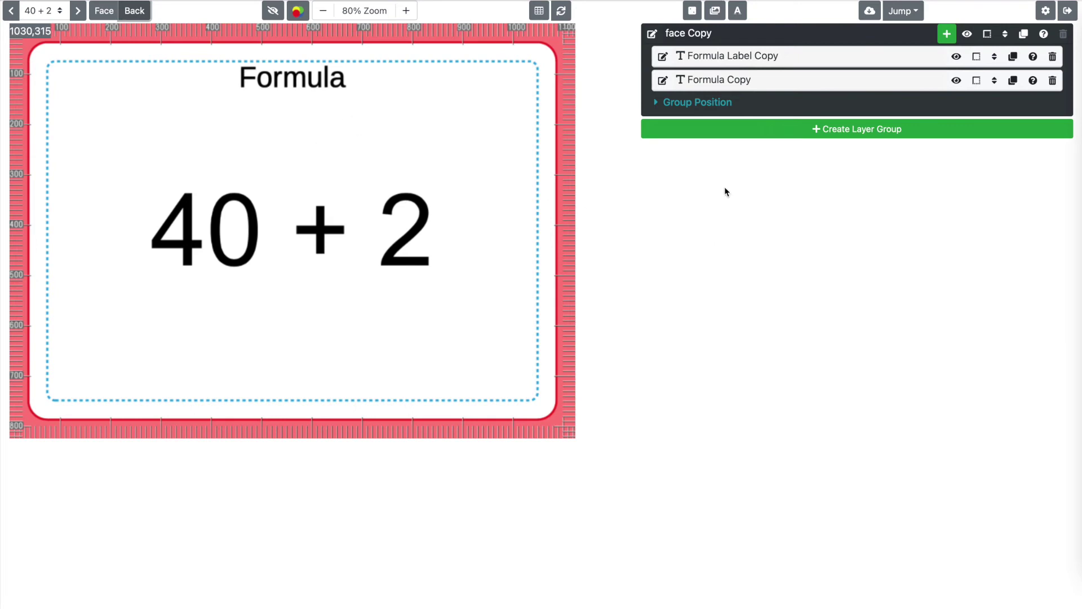
Rename the copied group 'back' and its layers 'answer label' and 'answer'
click(663, 34)
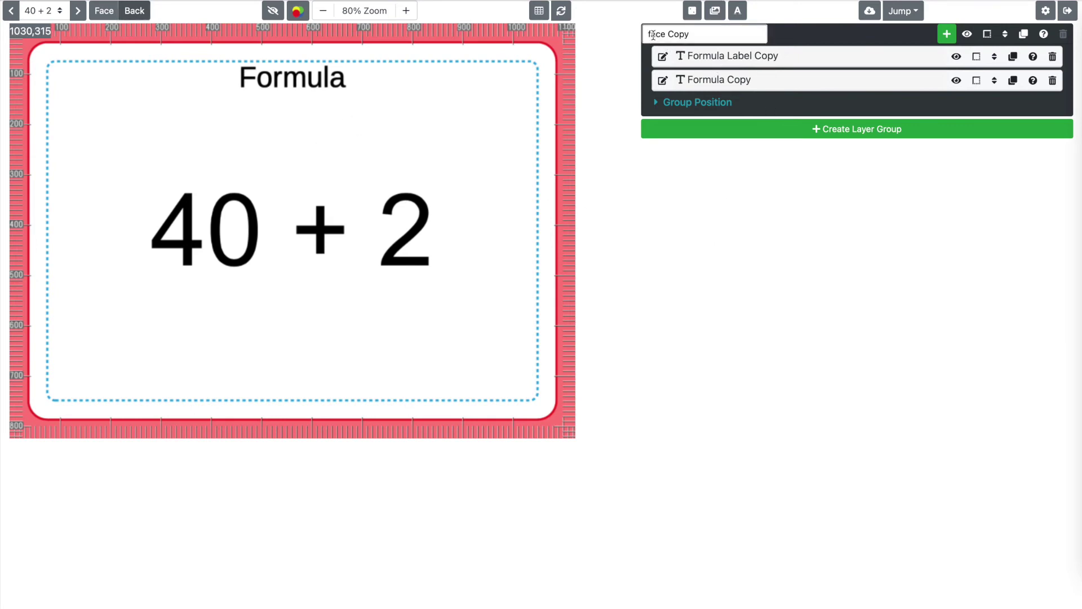
text(back)
key(Return)
click(662, 56)
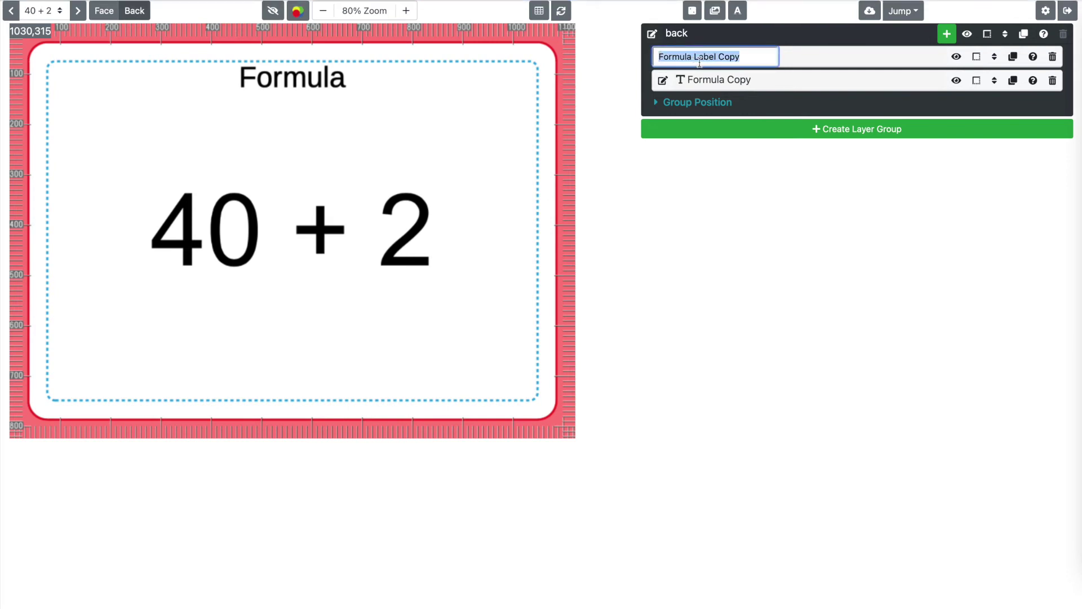
triple_click(700, 61)
text(answer label)
click(663, 80)
triple_click(693, 81)
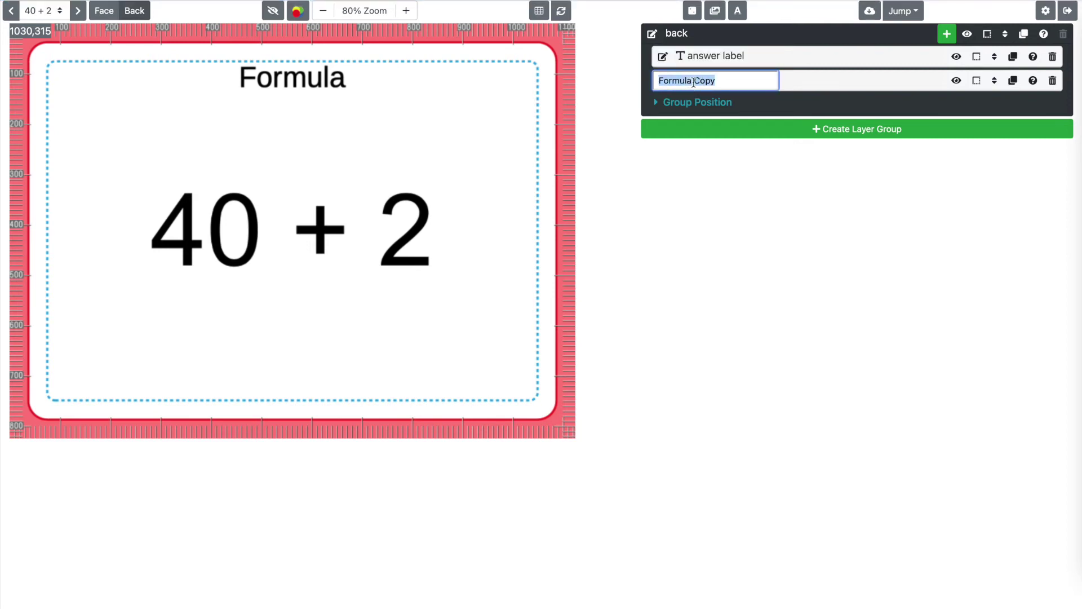
Finish naming the answer label and change its heading text from 'Formula' to 'Answer'
text(answer)
click(735, 58)
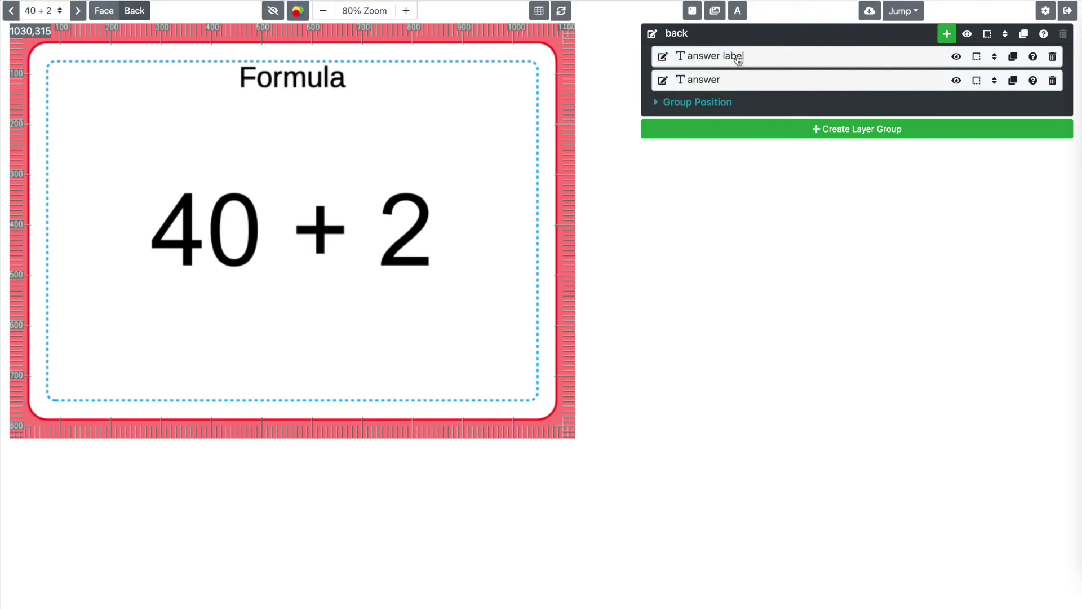
click(707, 96)
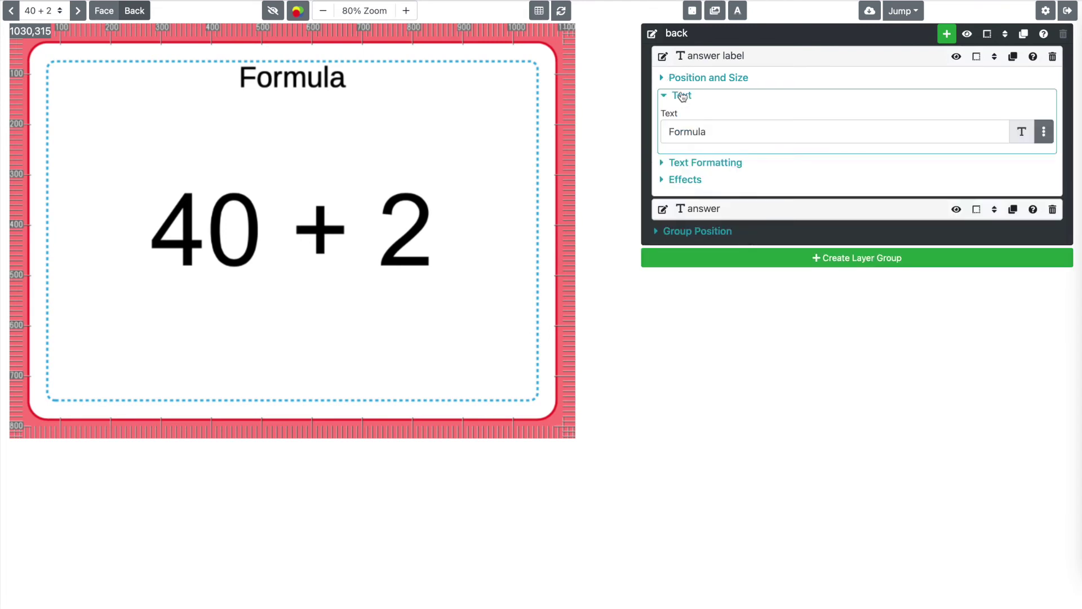
double_click(711, 135)
text(Answer)
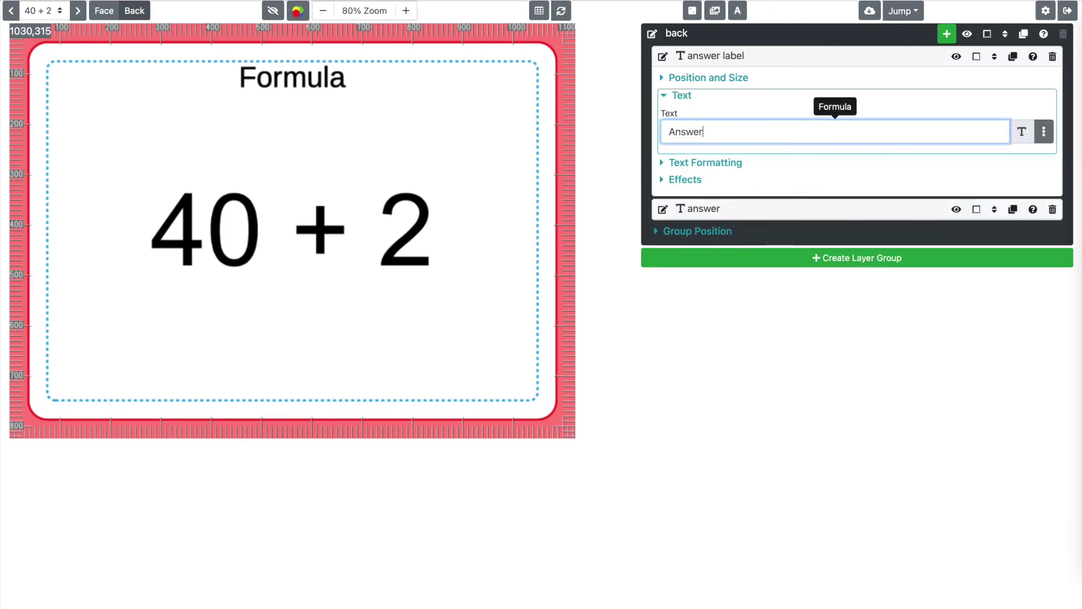
click(693, 114)
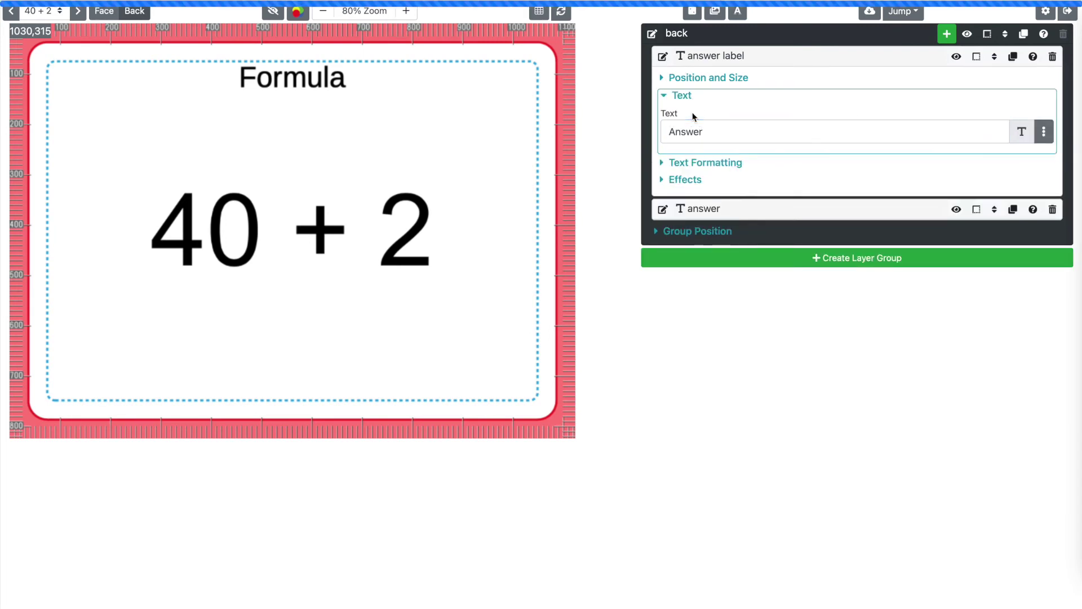
Compare the card face with the back, then expand the answer layer's text settings
click(104, 11)
click(134, 11)
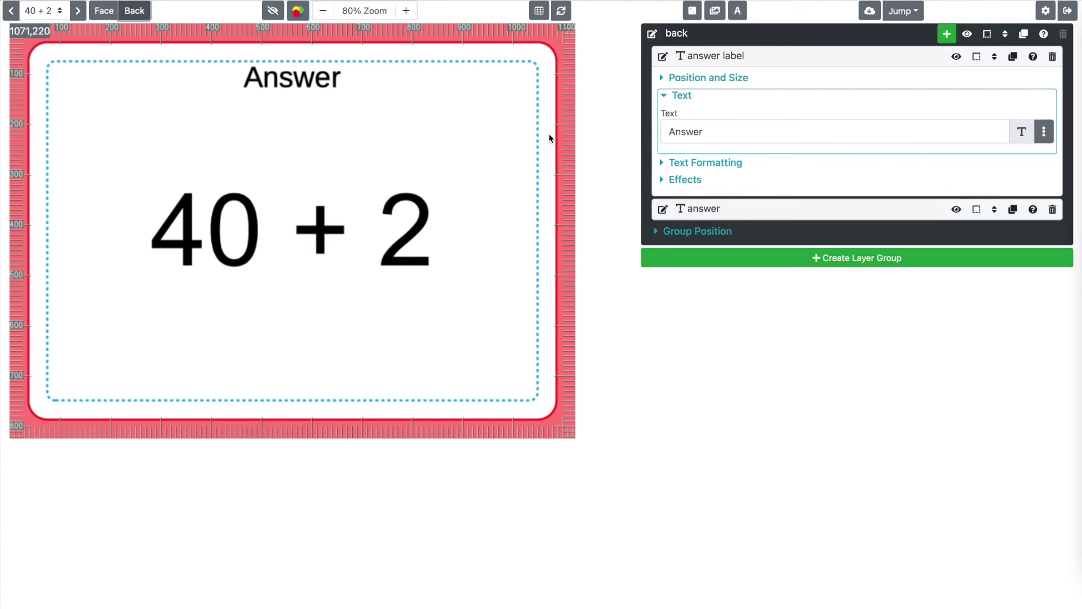
click(735, 58)
click(744, 82)
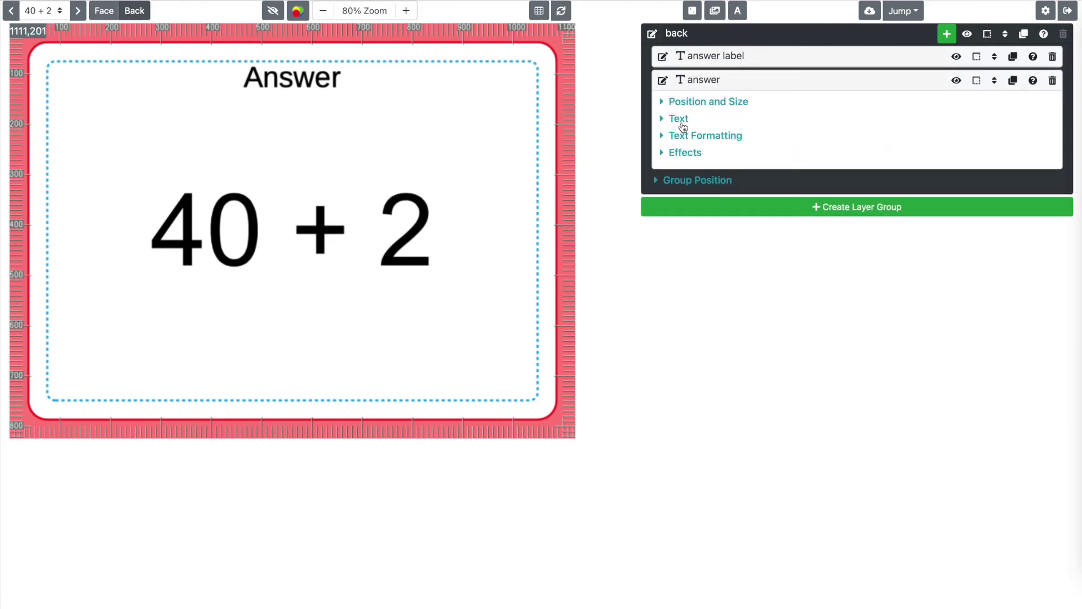
click(680, 125)
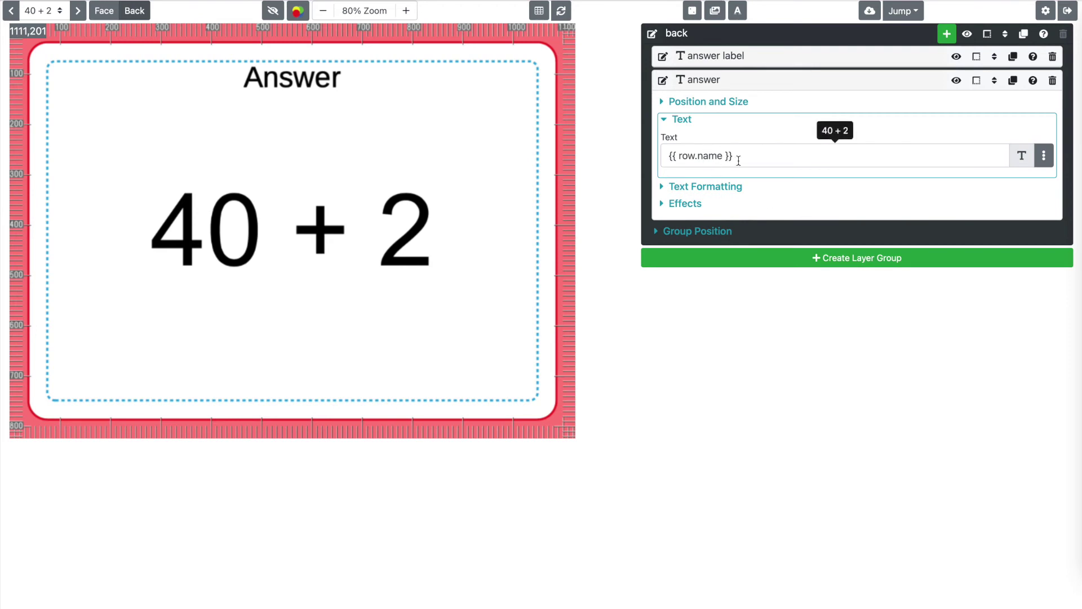
Bind the answer layer's text value to {{ row.answer }} using the card data field list
mouse_move(752, 155)
click(1045, 160)
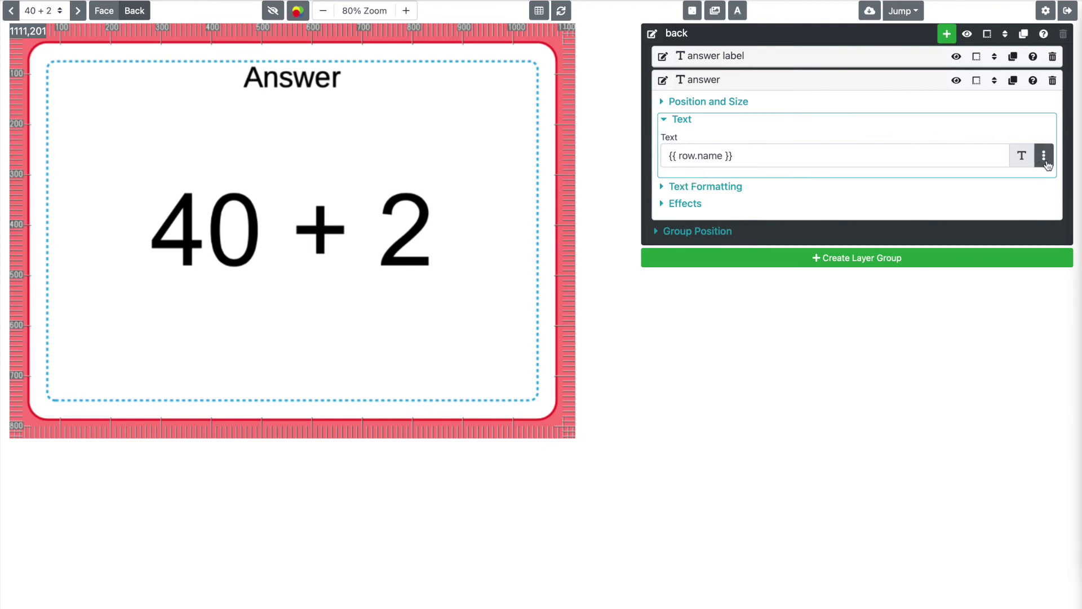
click(1055, 322)
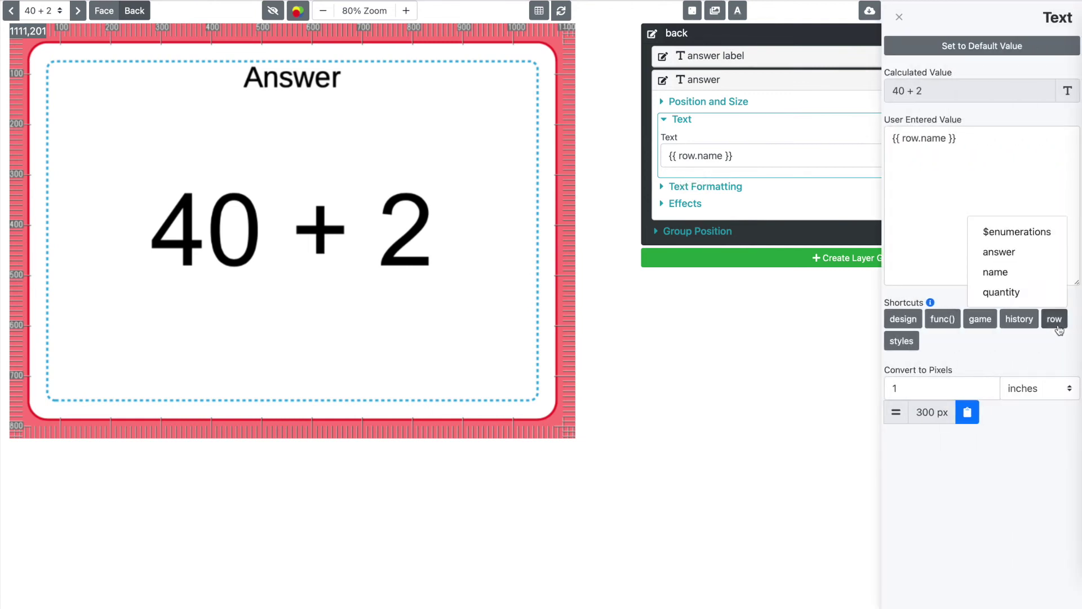
click(1018, 259)
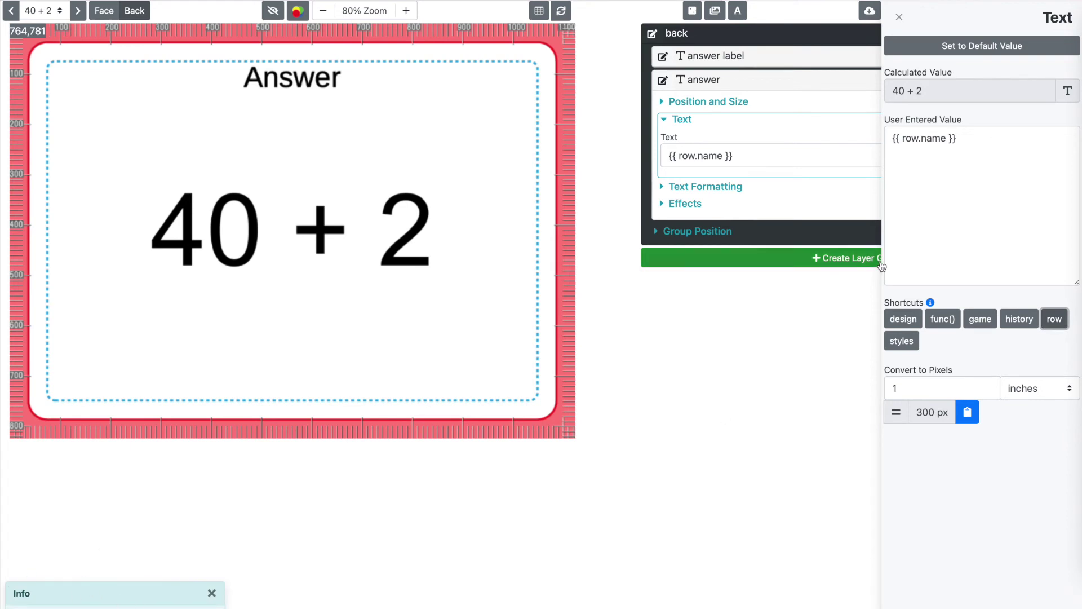
click(961, 199)
key(ctrl+a)
text({{ row.answer }})
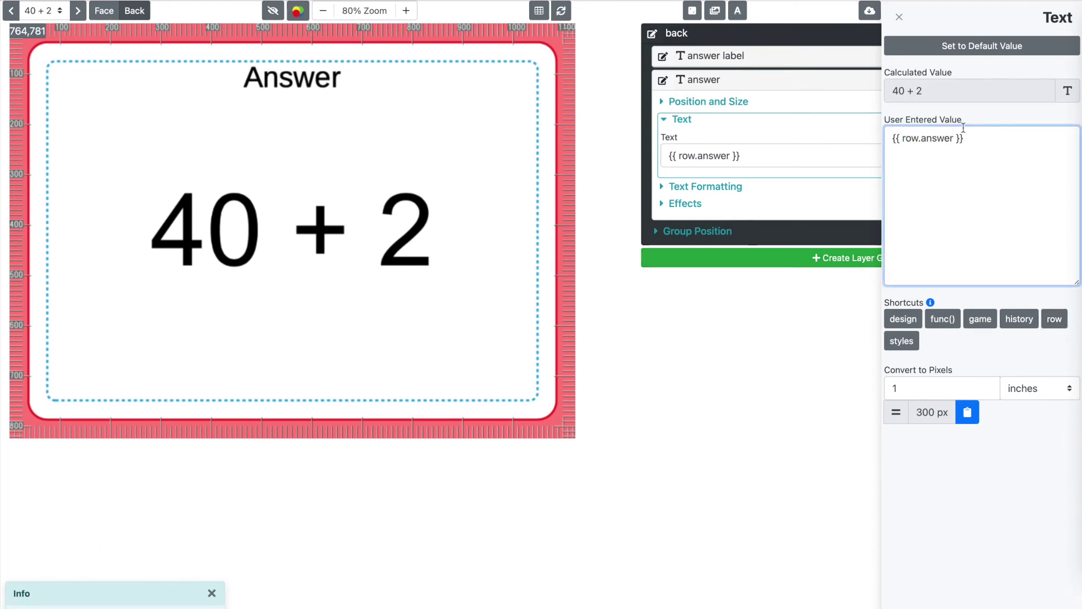
click(965, 120)
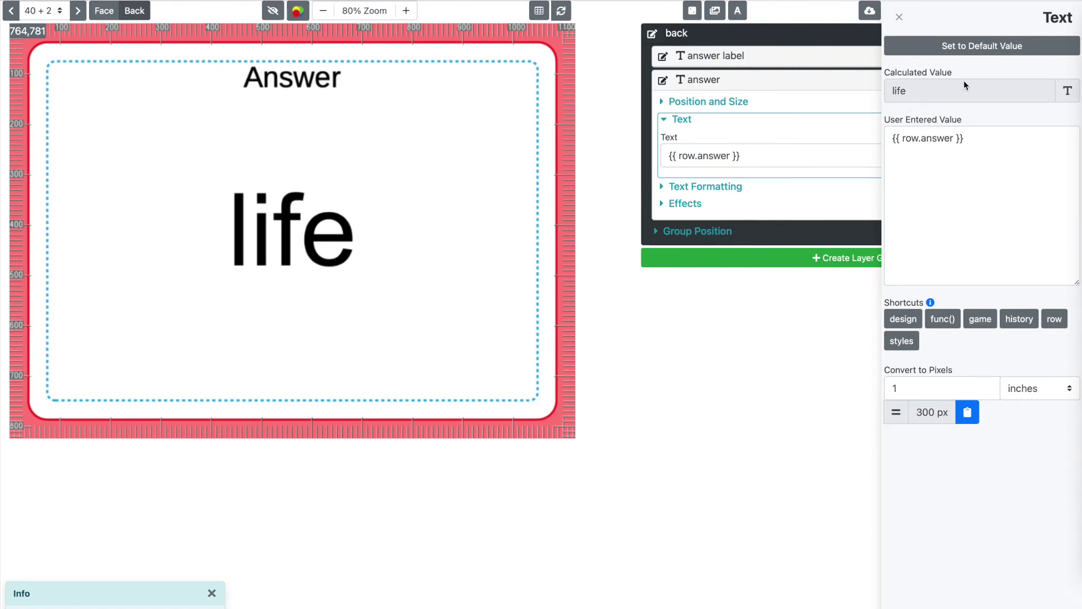
click(896, 15)
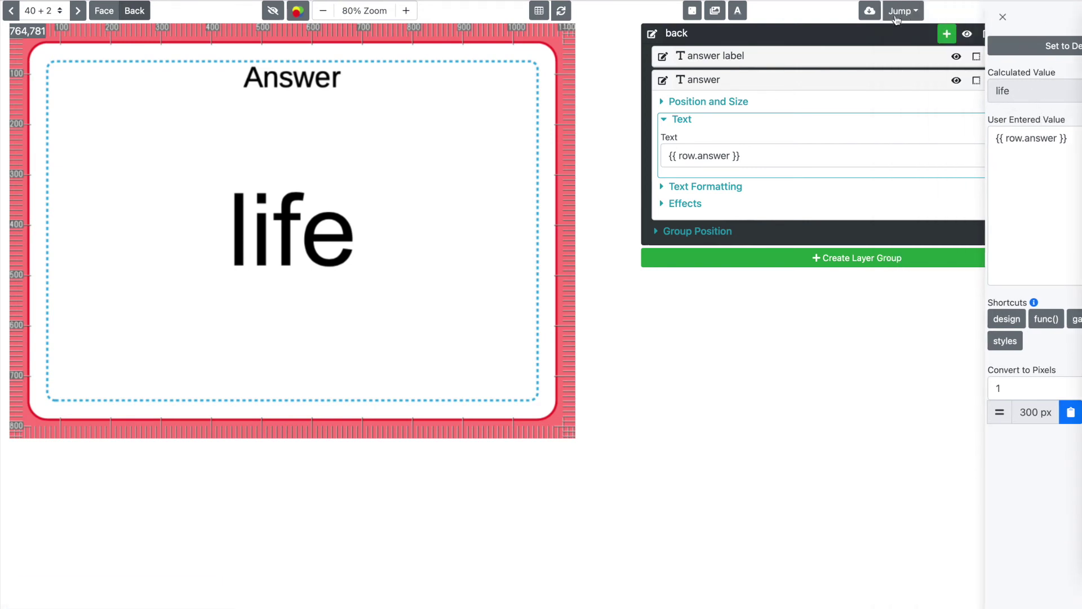
Step through the cards, check the 1 x 1 card's face, and stop on the 10 / 0 back
click(77, 12)
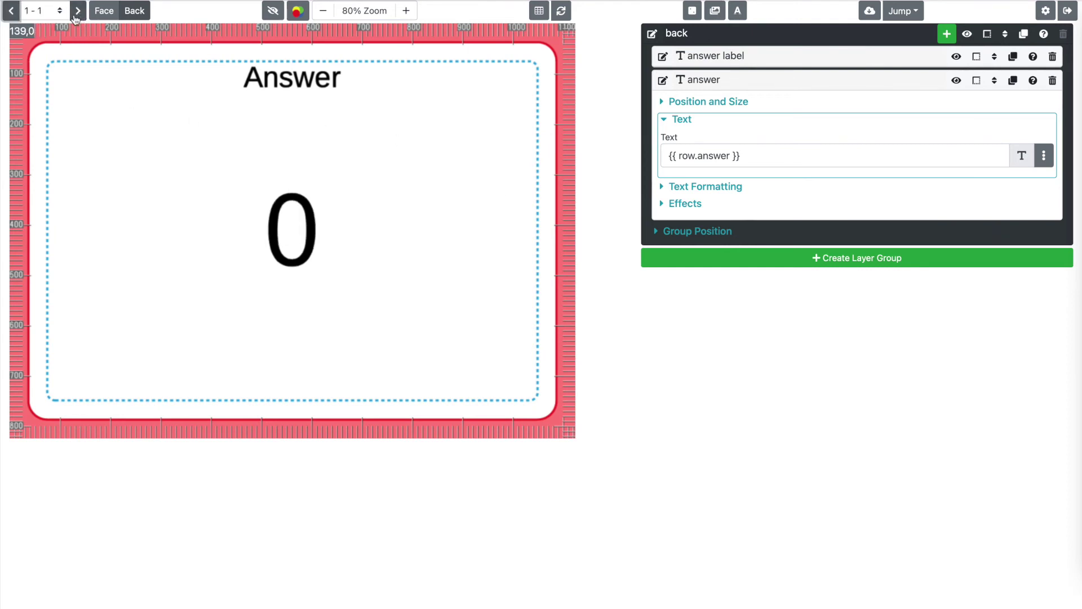
click(80, 12)
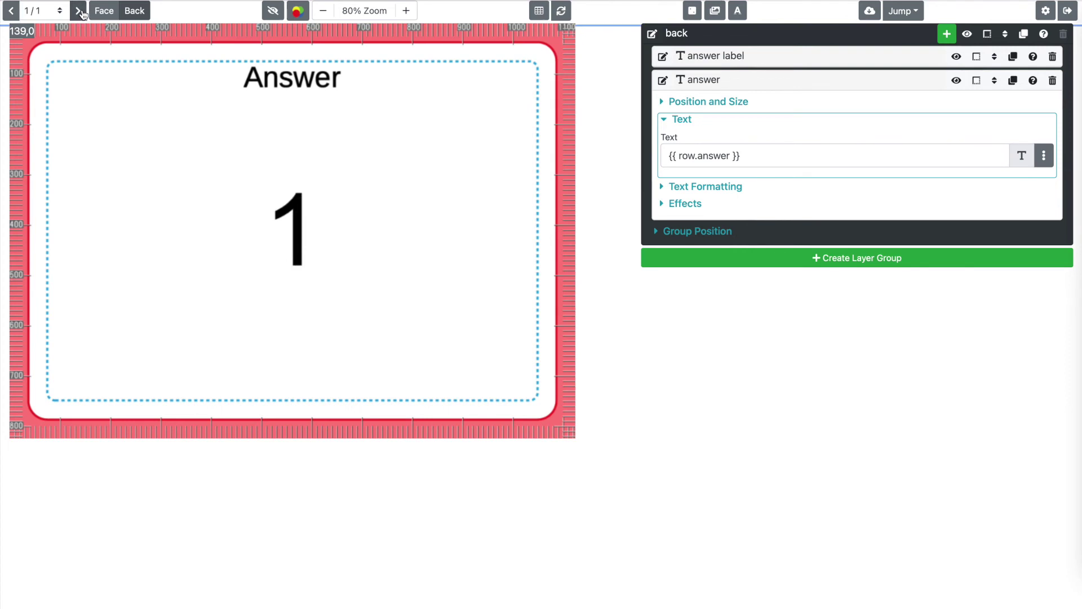
click(80, 12)
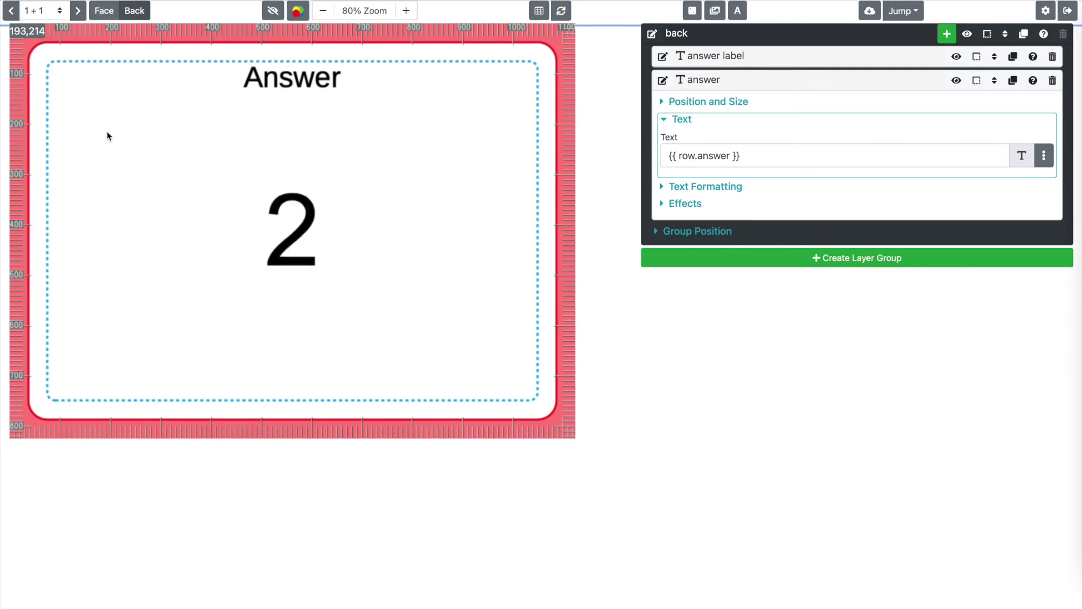
click(78, 12)
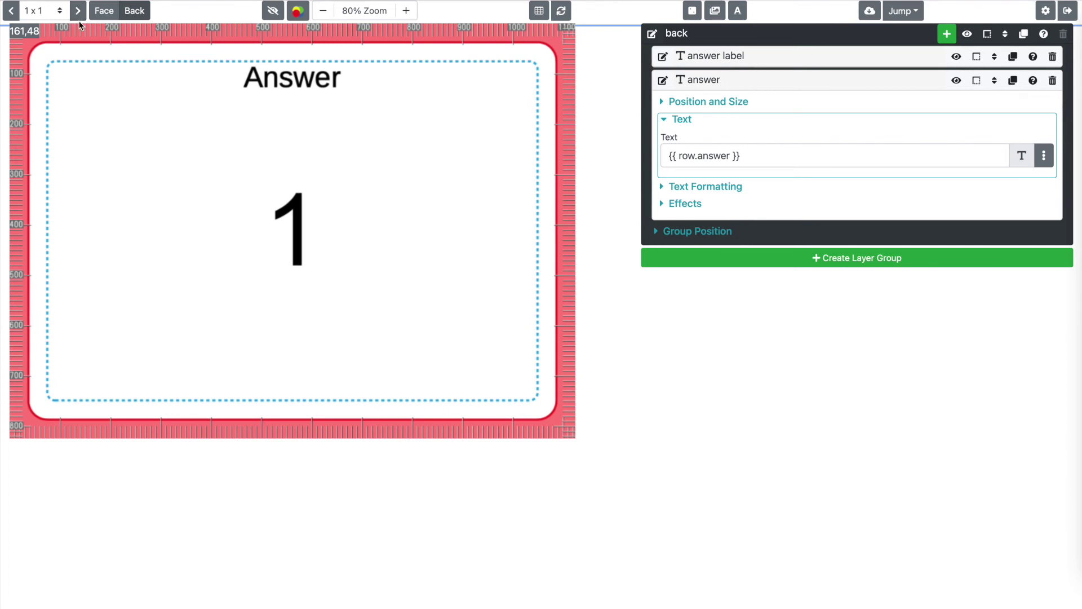
click(114, 11)
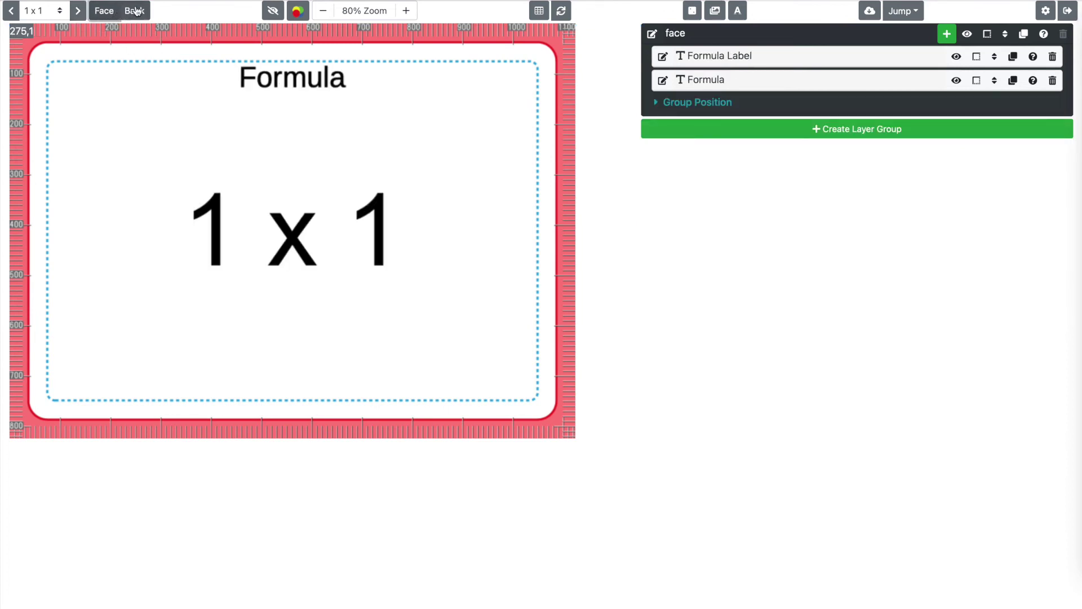
click(136, 11)
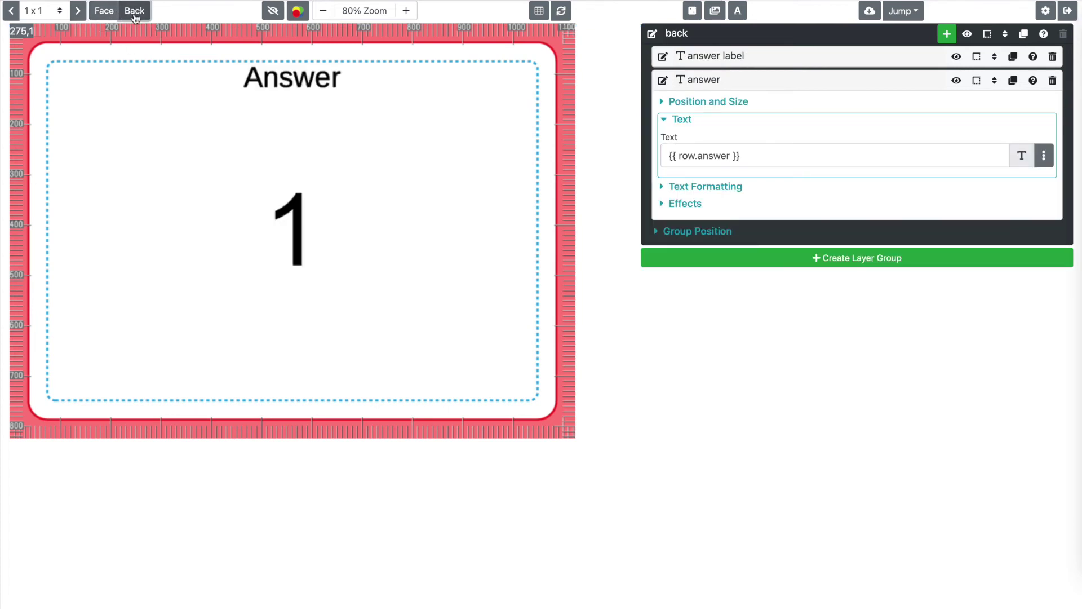
click(78, 12)
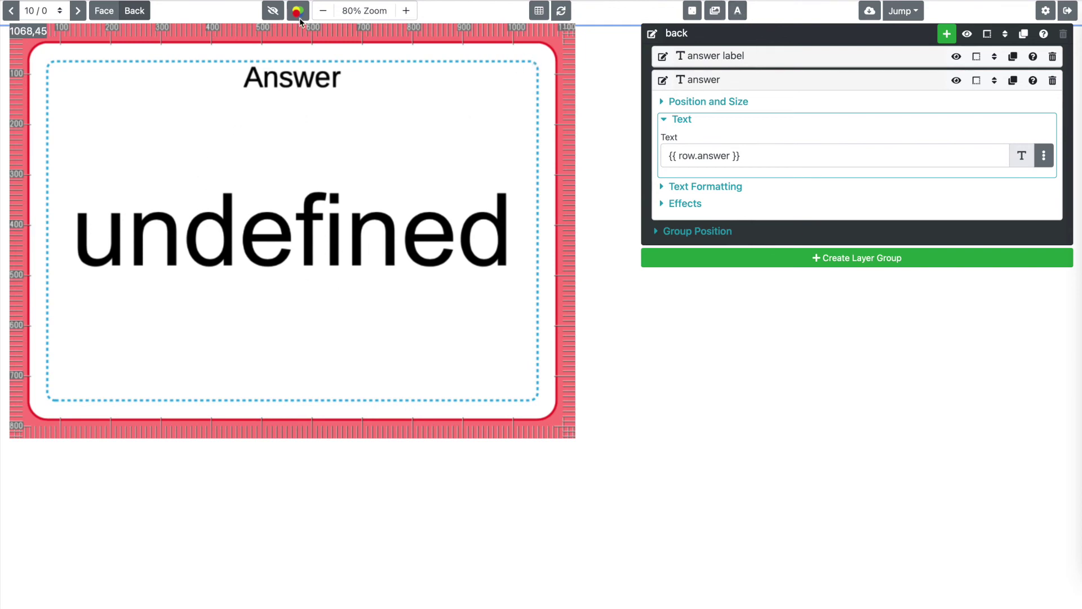
click(740, 14)
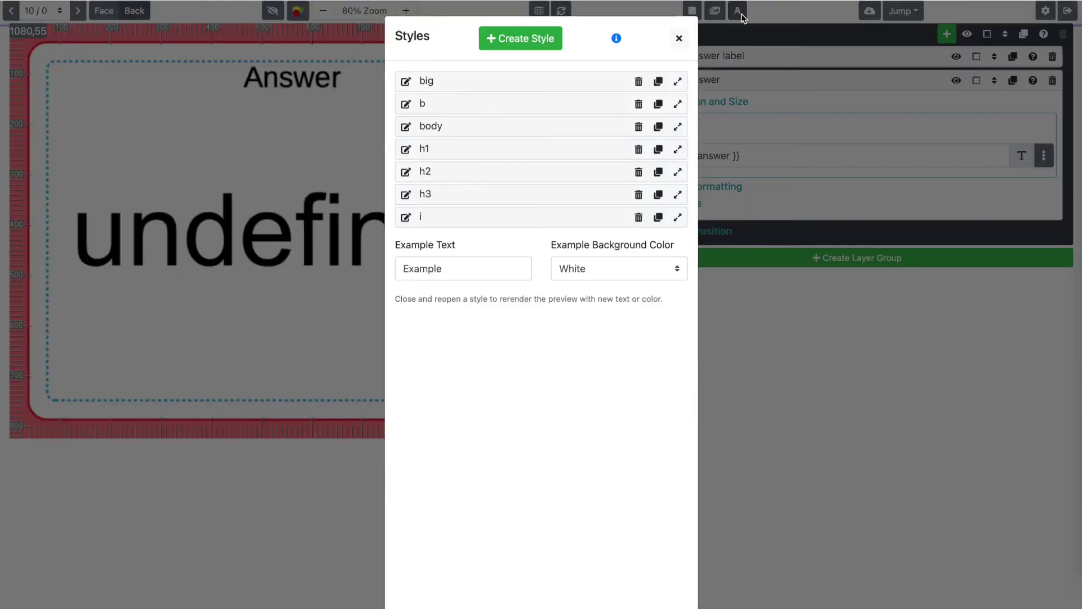
Raise the big text style's font size from 200 to 250 px
click(485, 89)
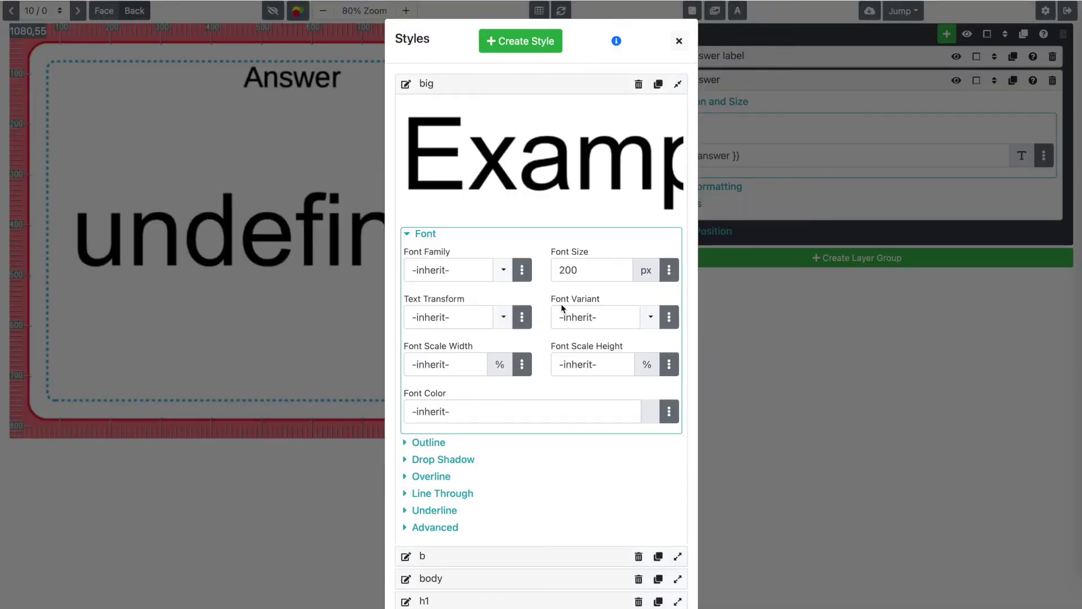
click(569, 270)
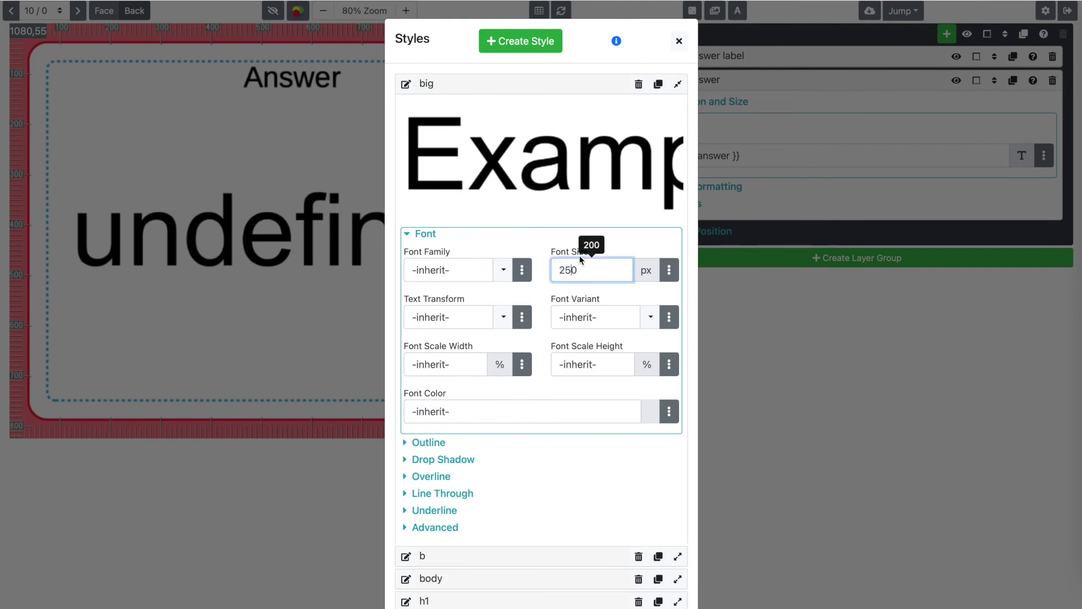
text(5)
click(581, 259)
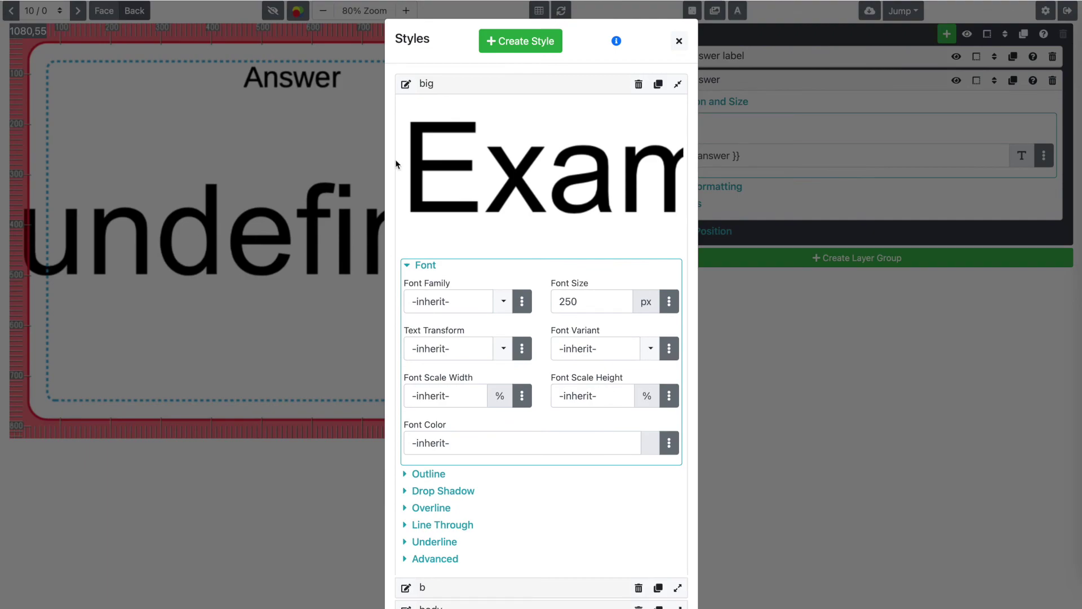
click(676, 40)
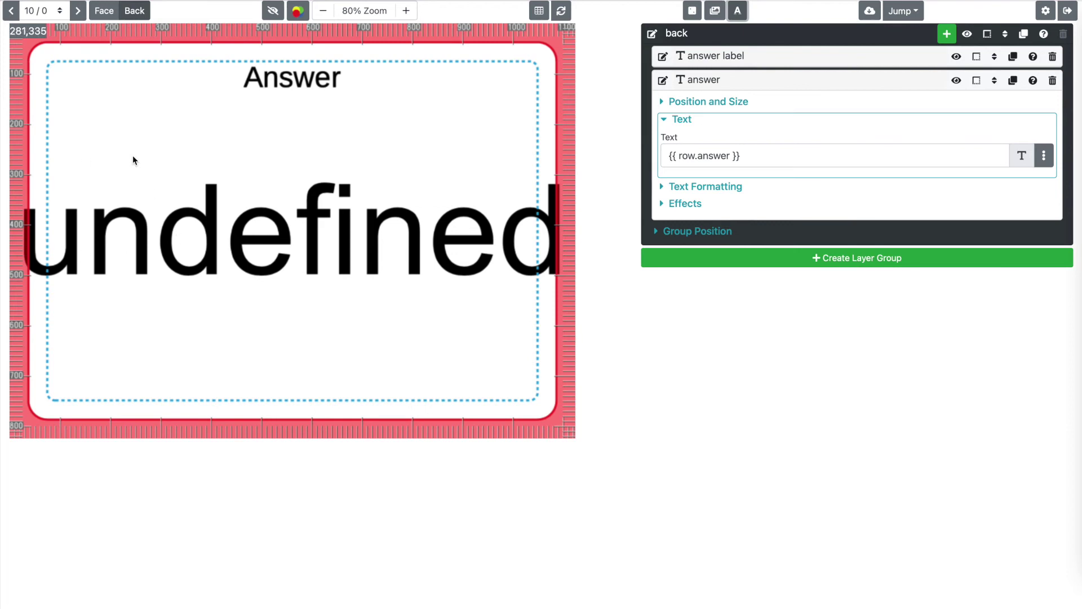
click(77, 10)
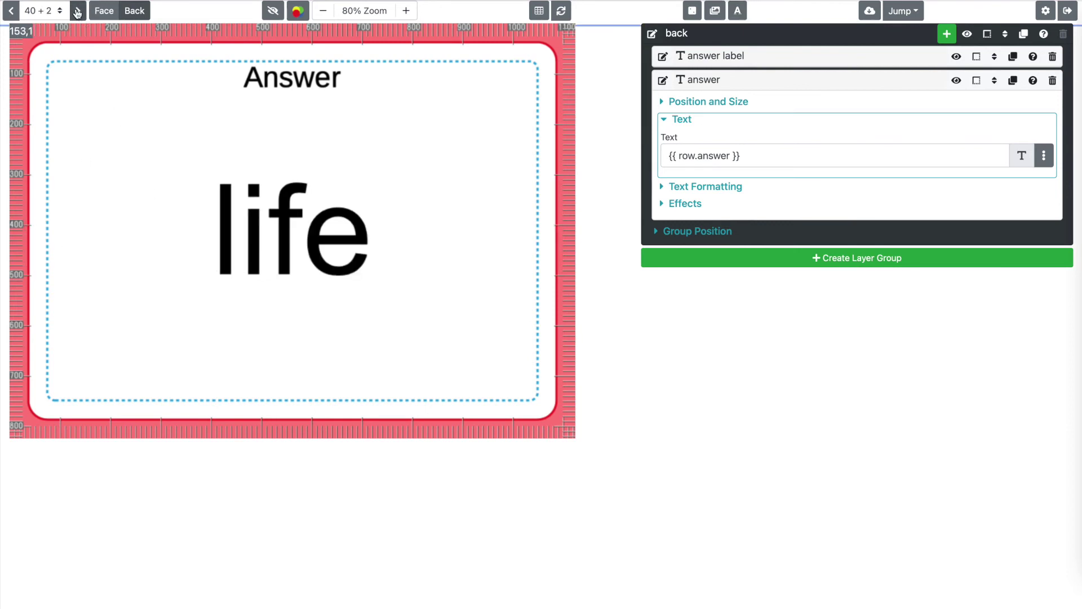
click(77, 11)
click(77, 10)
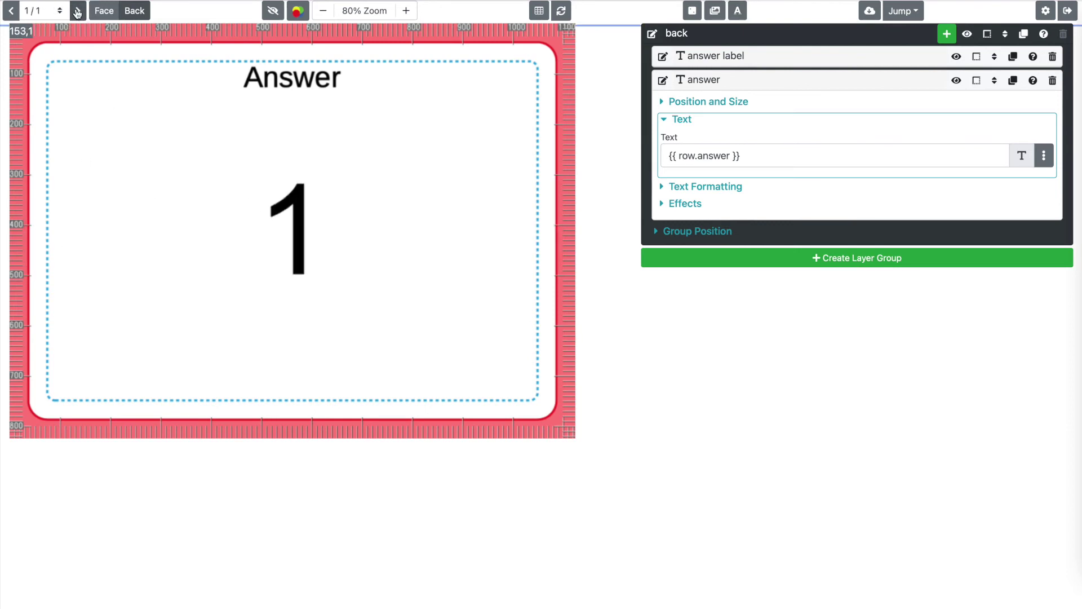
click(78, 11)
click(78, 10)
click(77, 11)
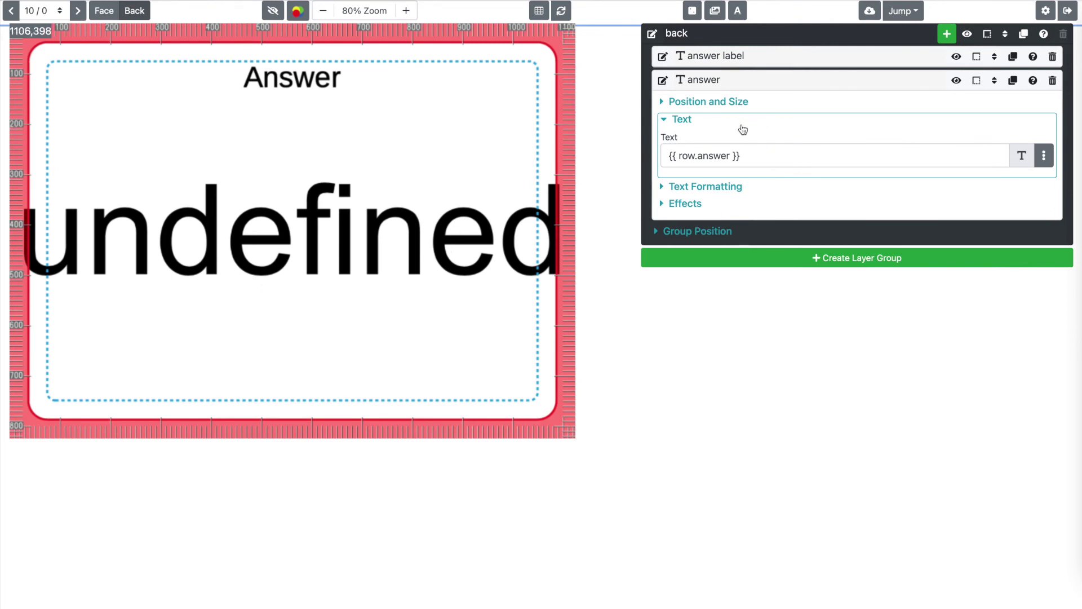
click(739, 107)
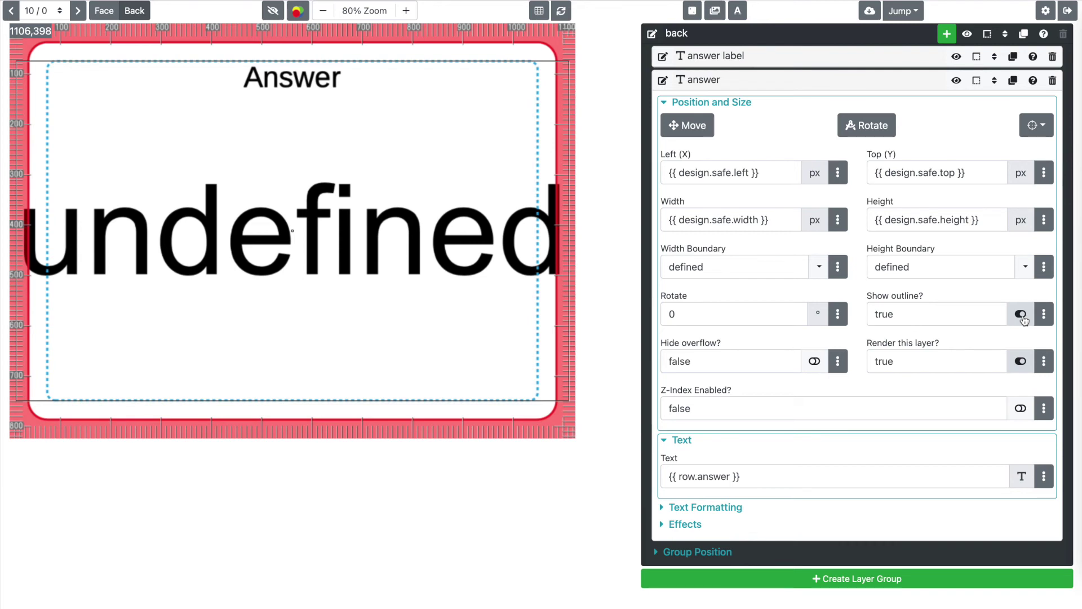
Try Hide overflow on the answer layer, leave it off, and show its text formatting
click(814, 362)
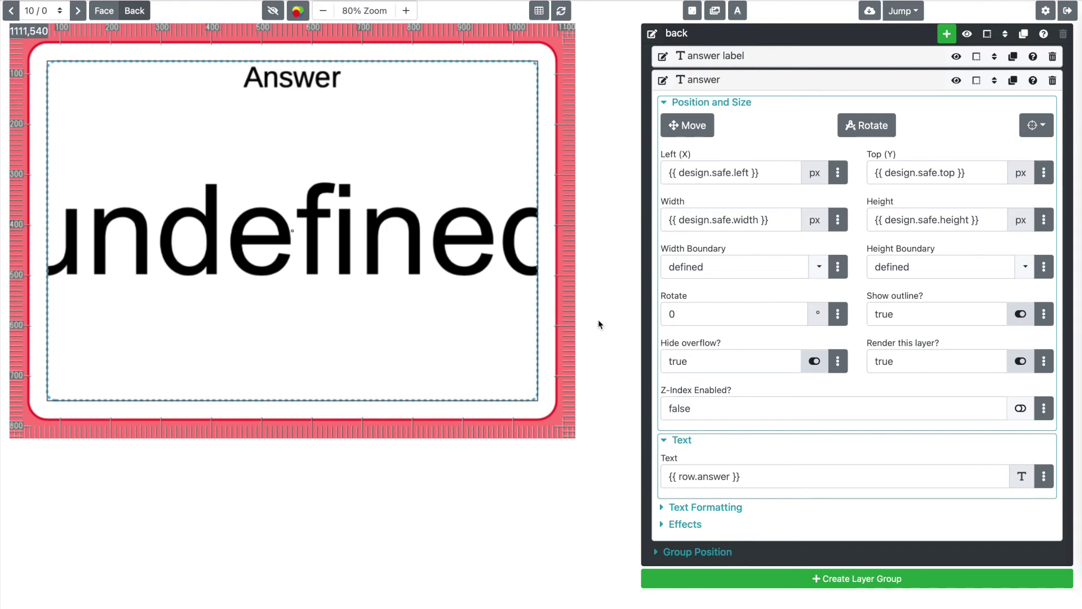
click(814, 361)
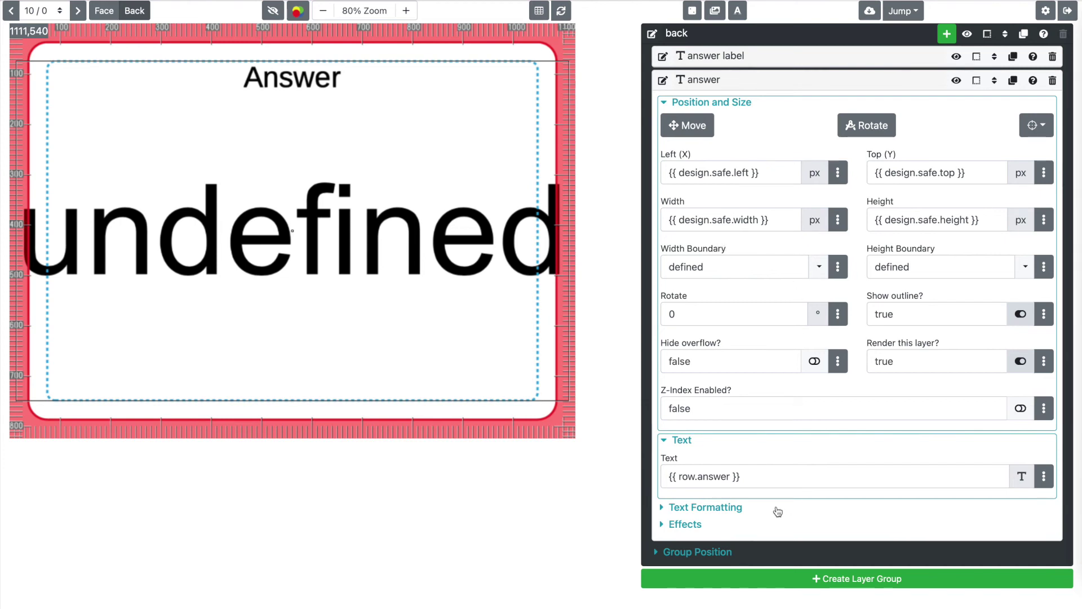
click(734, 508)
Turn on fit to size for the answer text, comparing it on and off
scroll(783, 468, down, 2)
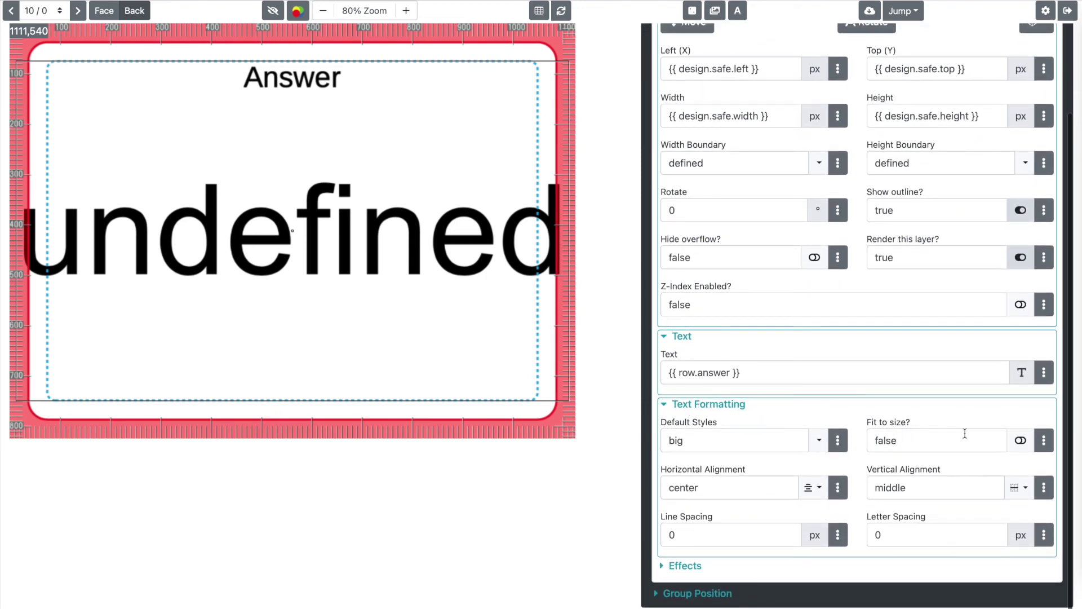
click(1021, 440)
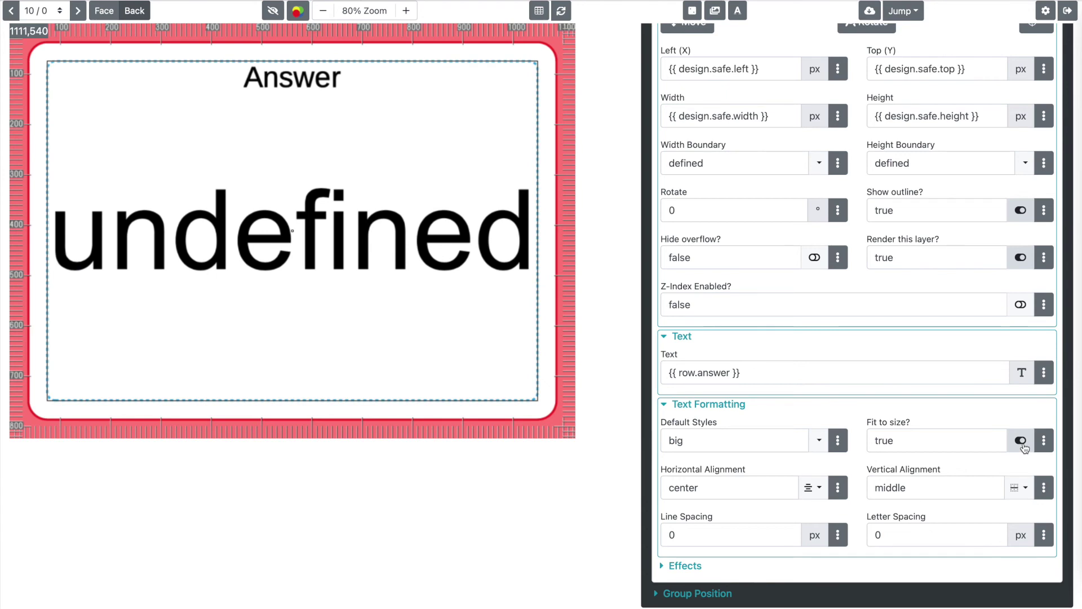
click(1021, 442)
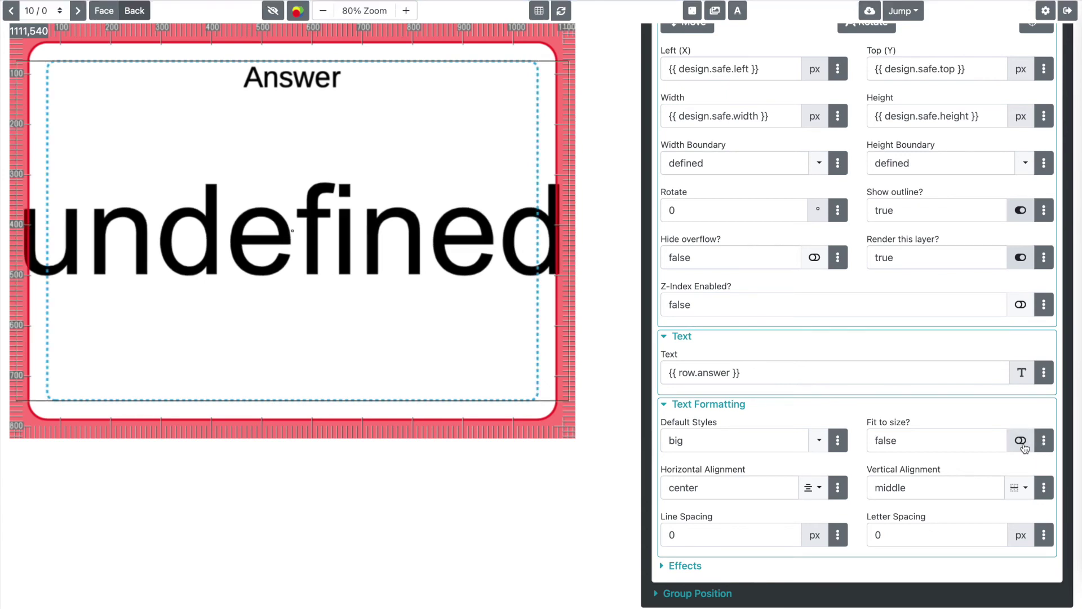
click(1021, 441)
click(1022, 441)
click(1022, 441)
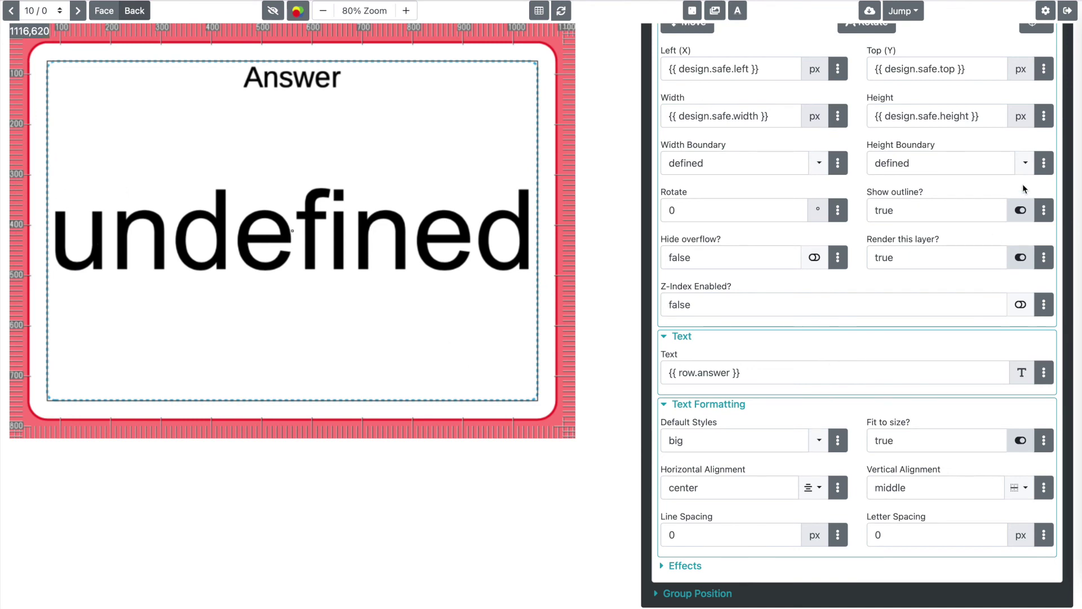
Hide the answer layer's outline and preview the 40 + 2 card before returning to 10 / 0
click(1022, 207)
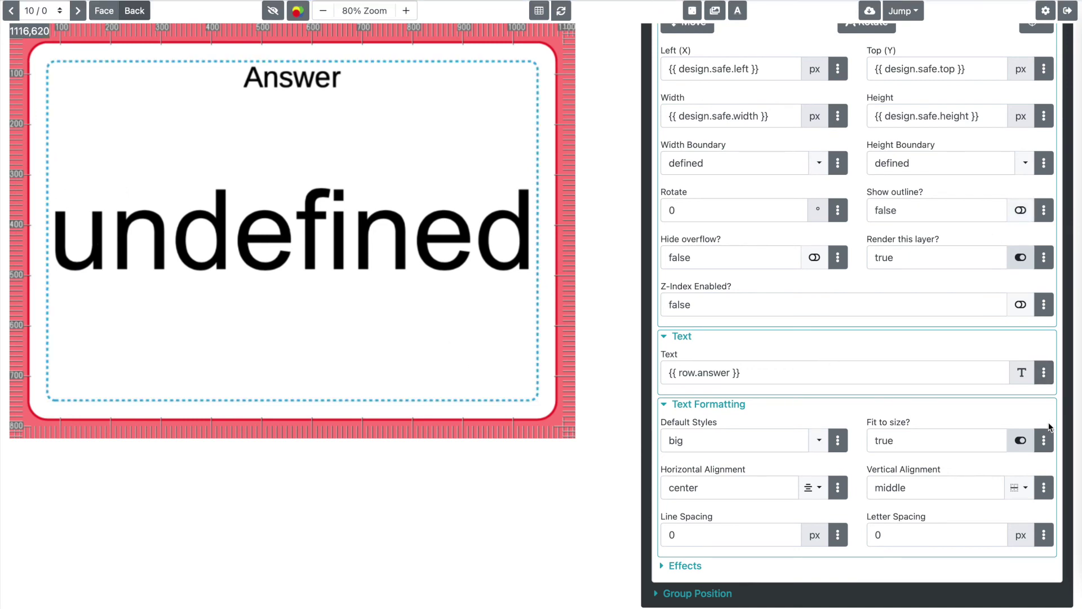
click(1021, 441)
click(1022, 441)
click(78, 12)
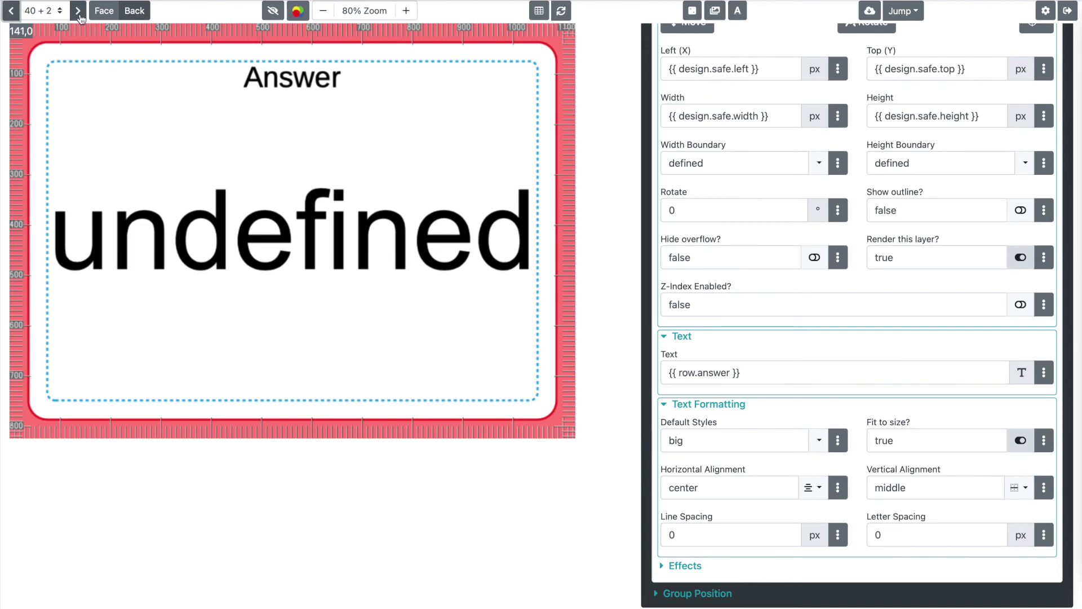
click(10, 12)
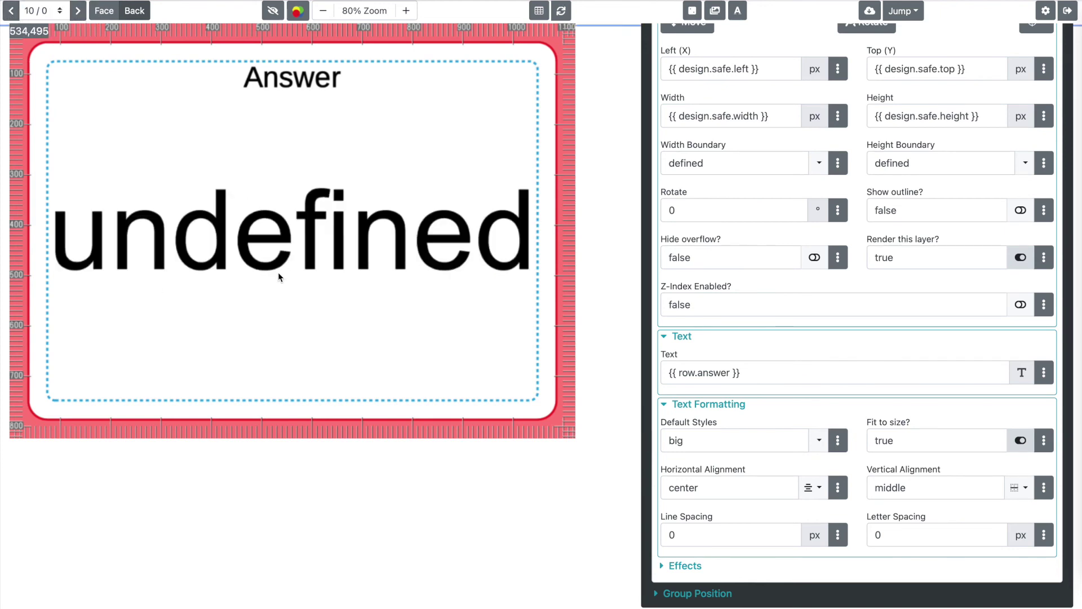
Increase the big text style's font size from 250 to 400 px
click(736, 11)
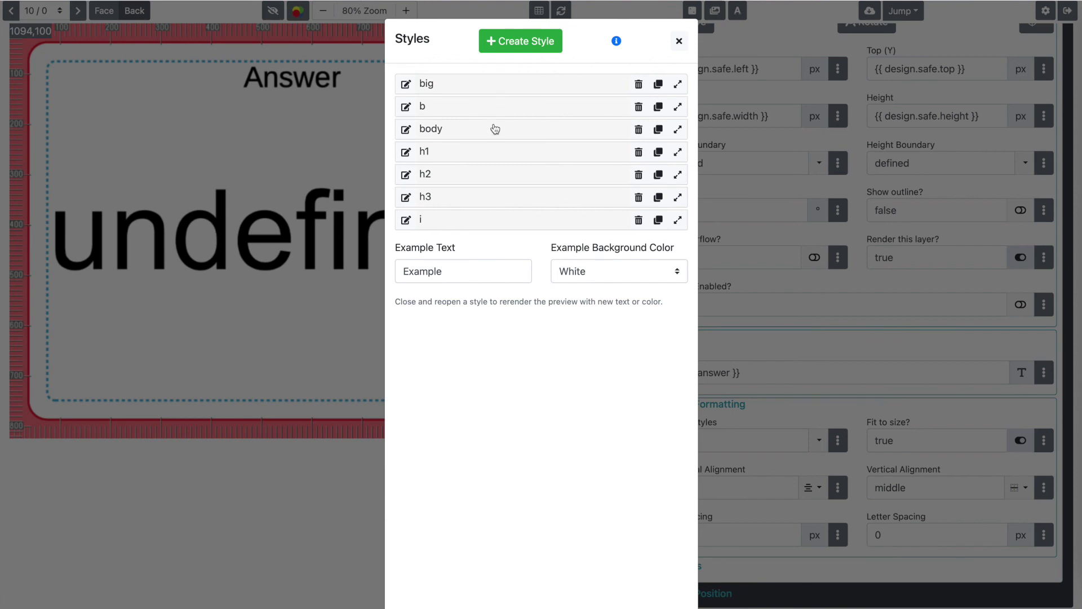
click(498, 86)
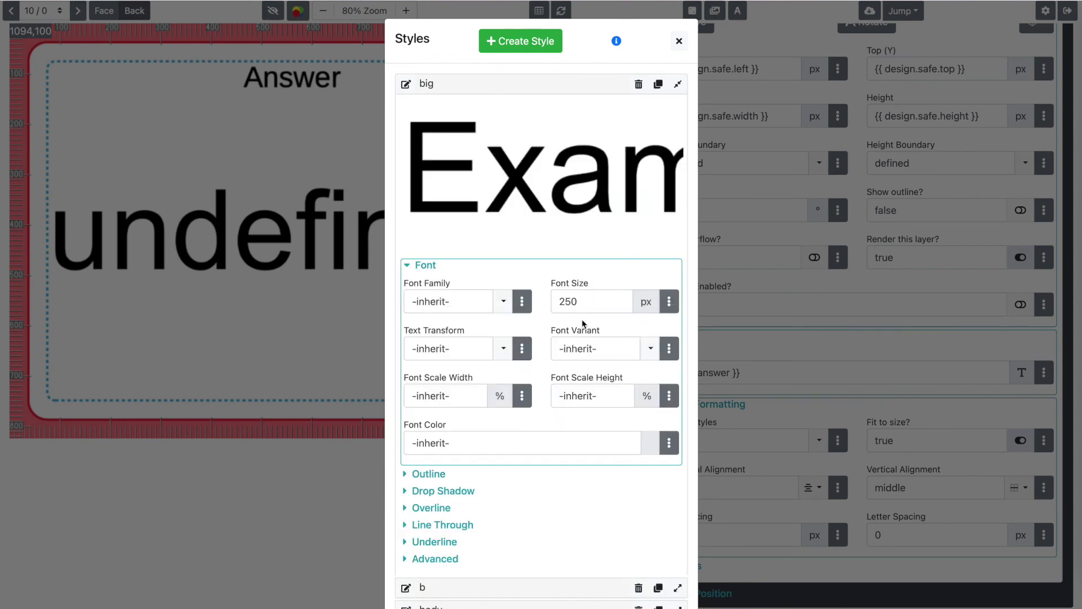
click(588, 301)
text(400)
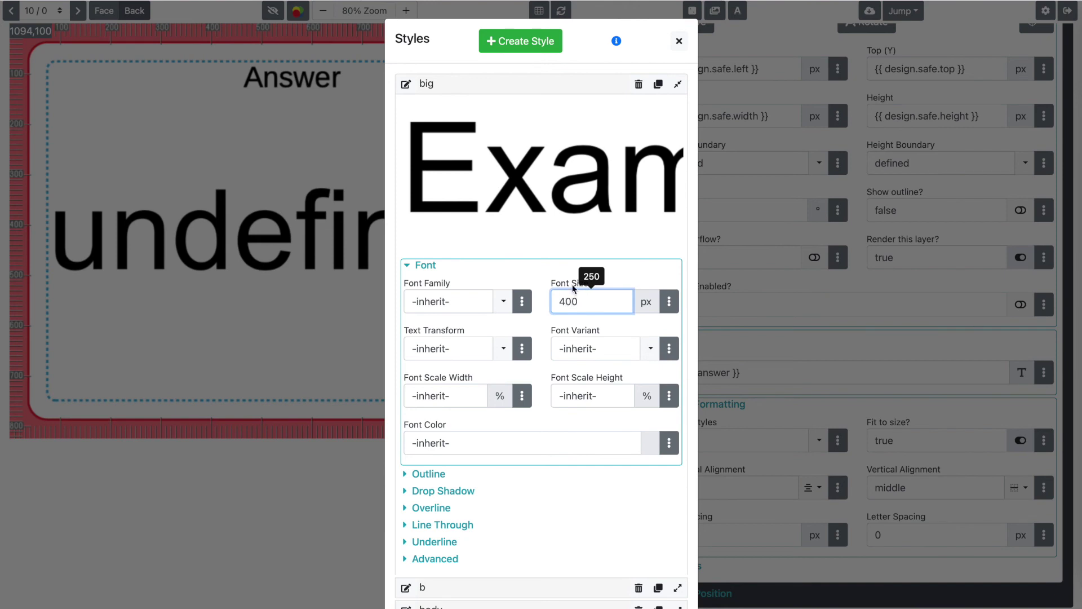
click(571, 281)
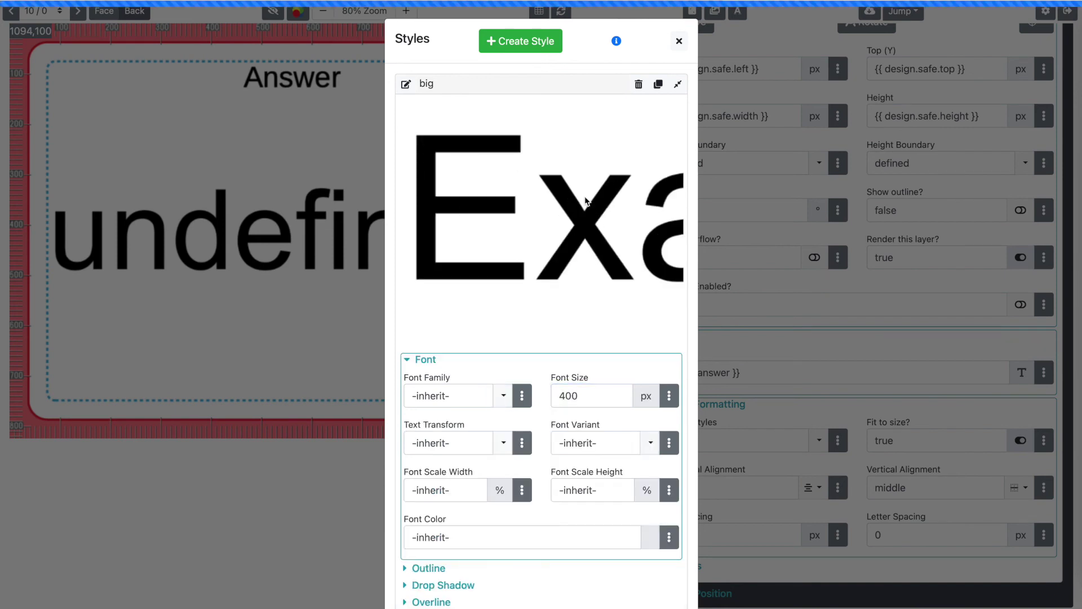
click(678, 40)
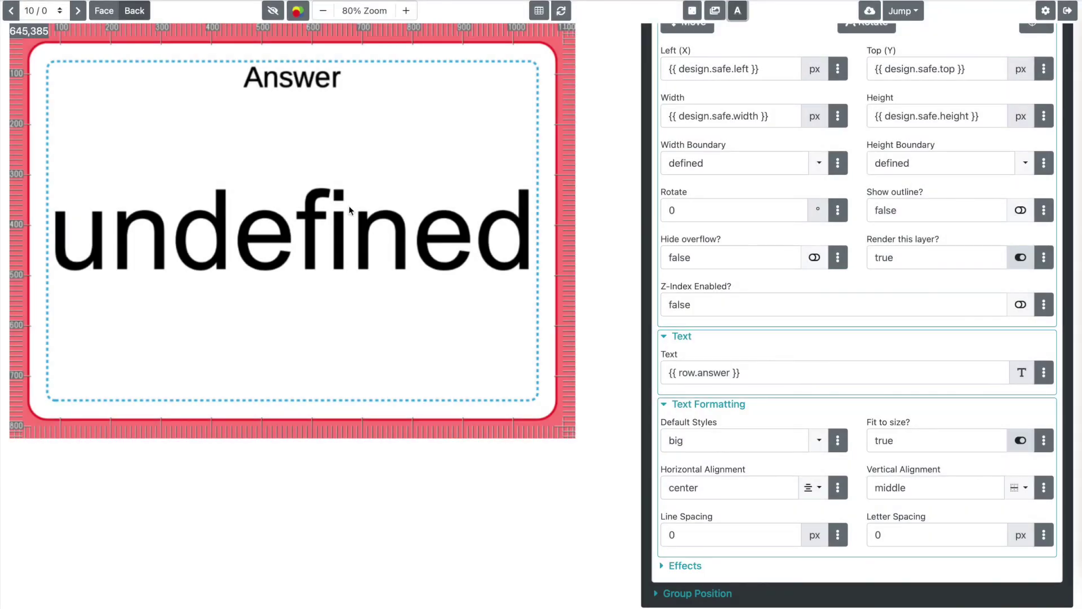
Compare fit to size on the 10 / 0 and 40 + 2 answers, then view the 1 / 1 card's face
click(1022, 441)
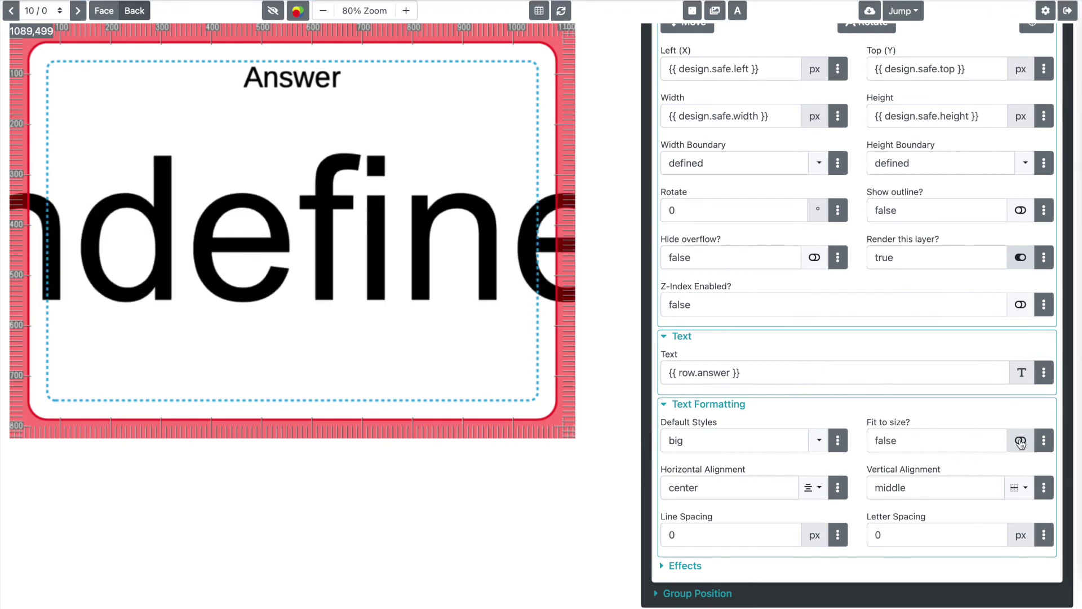
click(1021, 442)
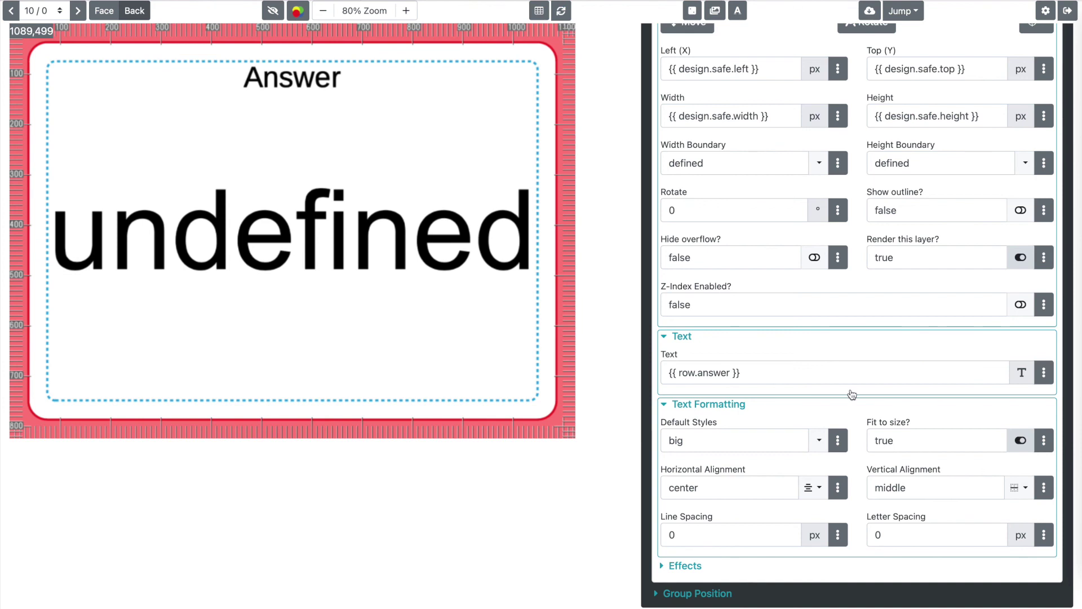
click(11, 10)
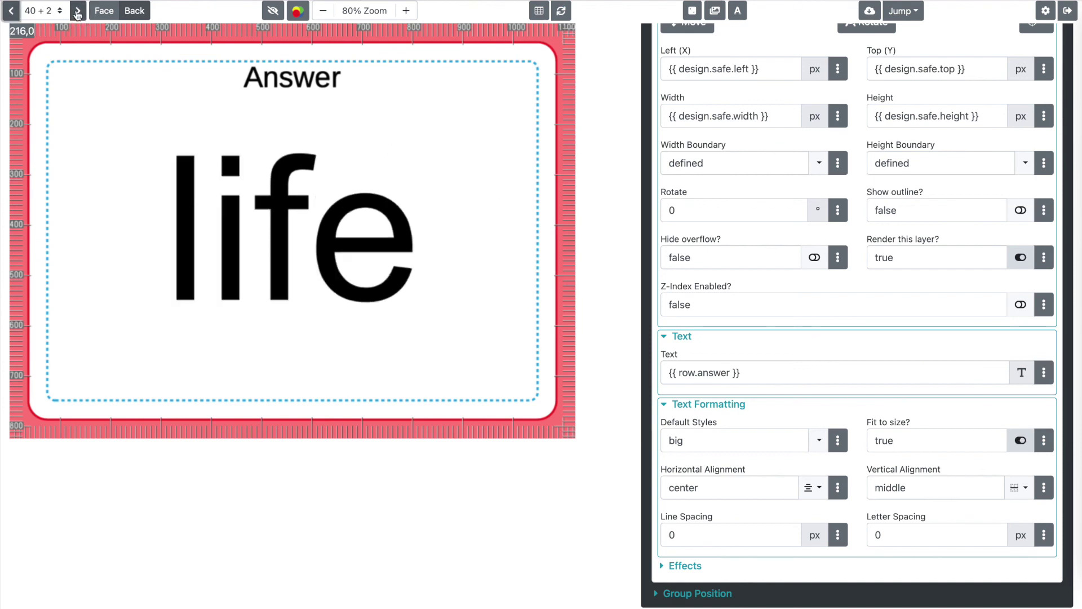
click(1022, 441)
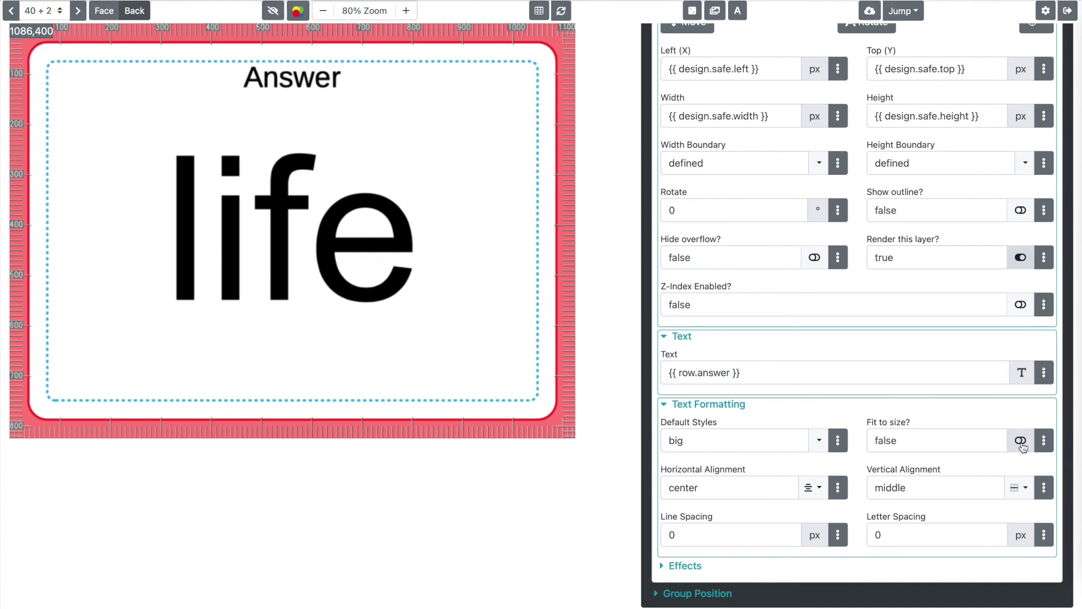
click(1022, 441)
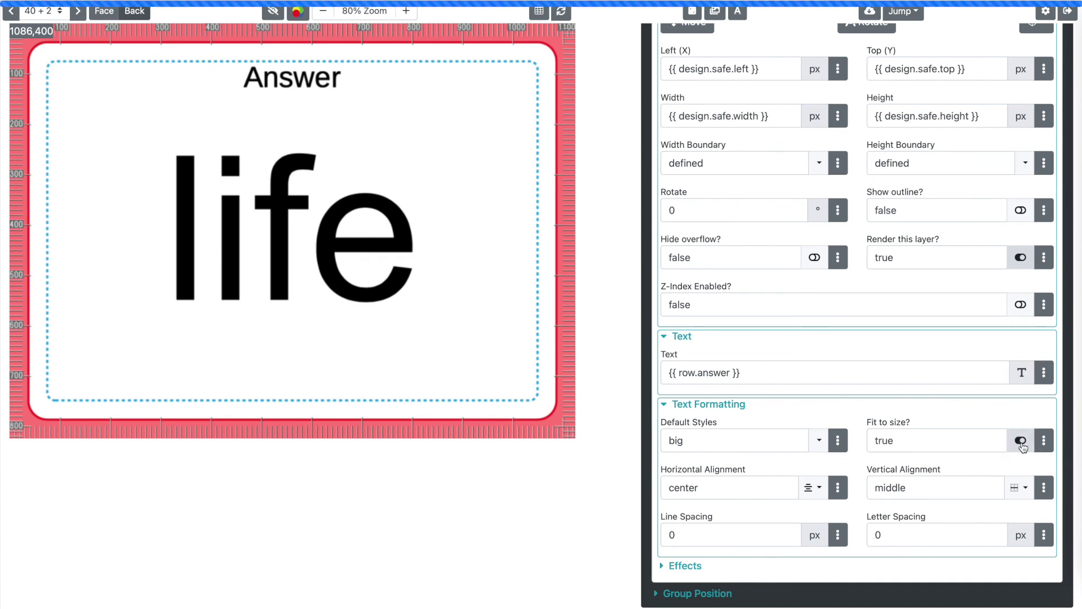
click(75, 11)
click(75, 11)
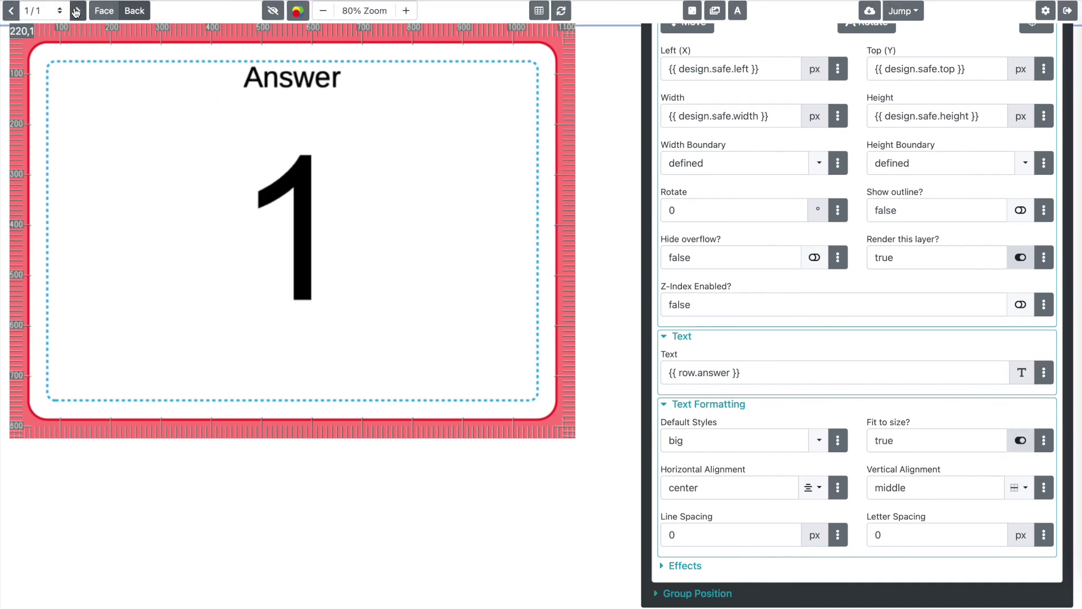
click(112, 16)
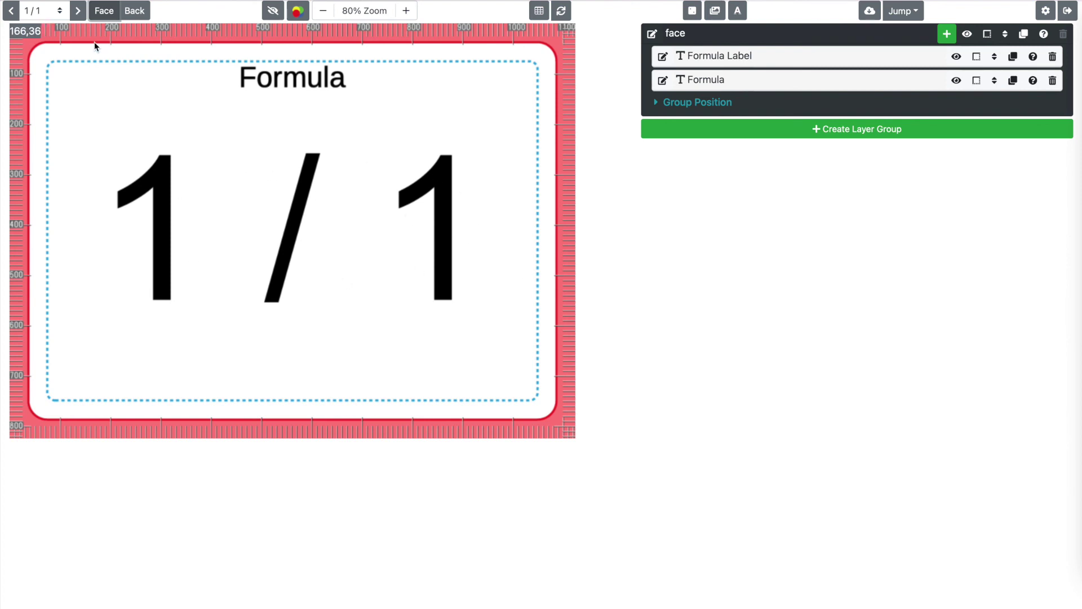
Show the 40 + 2 card and set its Formula layer's Fit to size to true
click(43, 11)
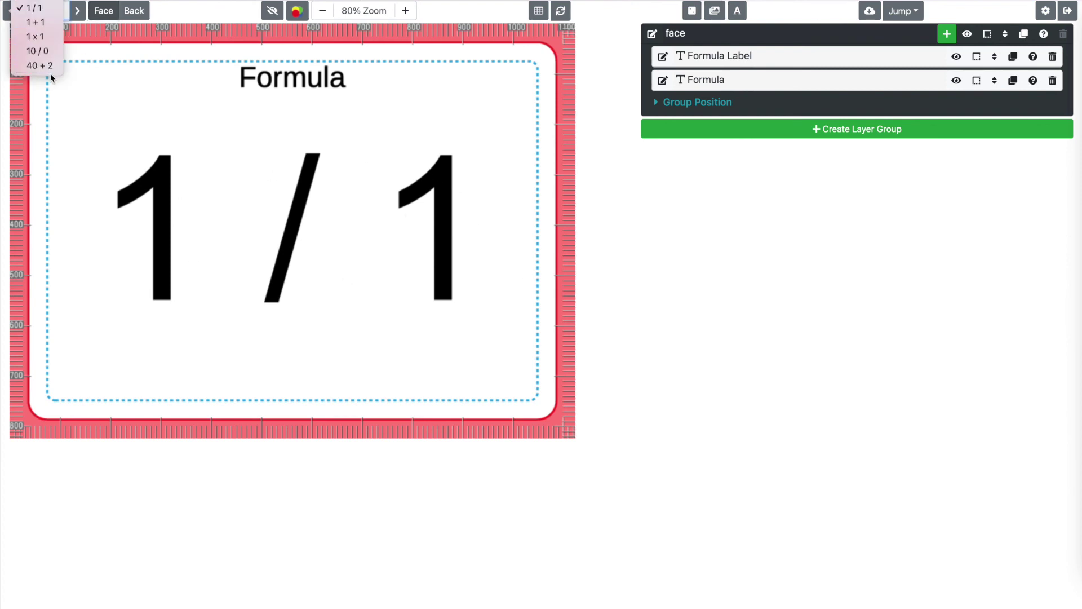
click(52, 71)
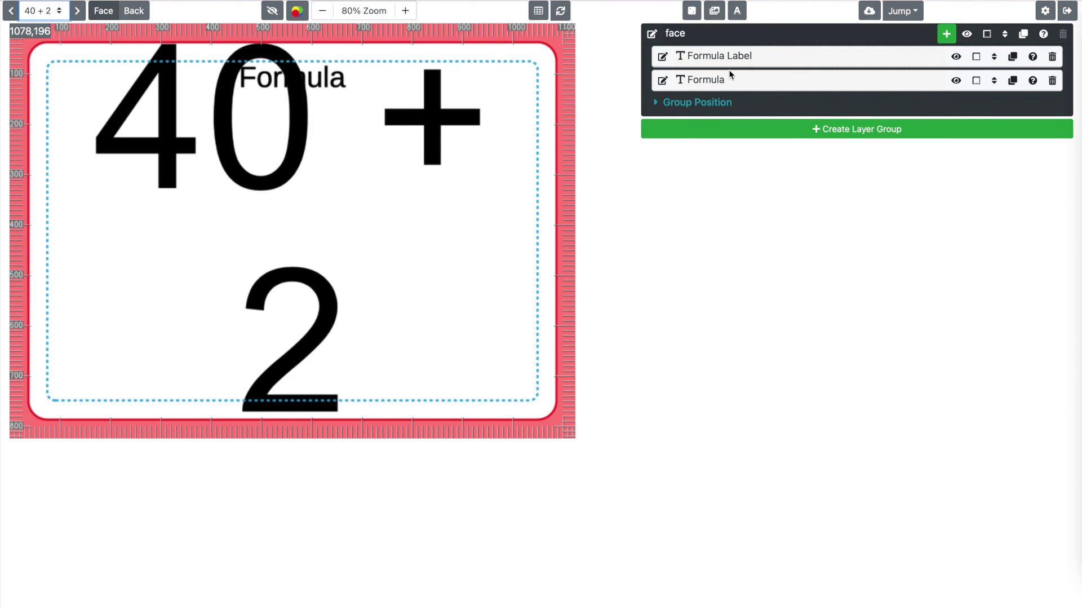
click(761, 80)
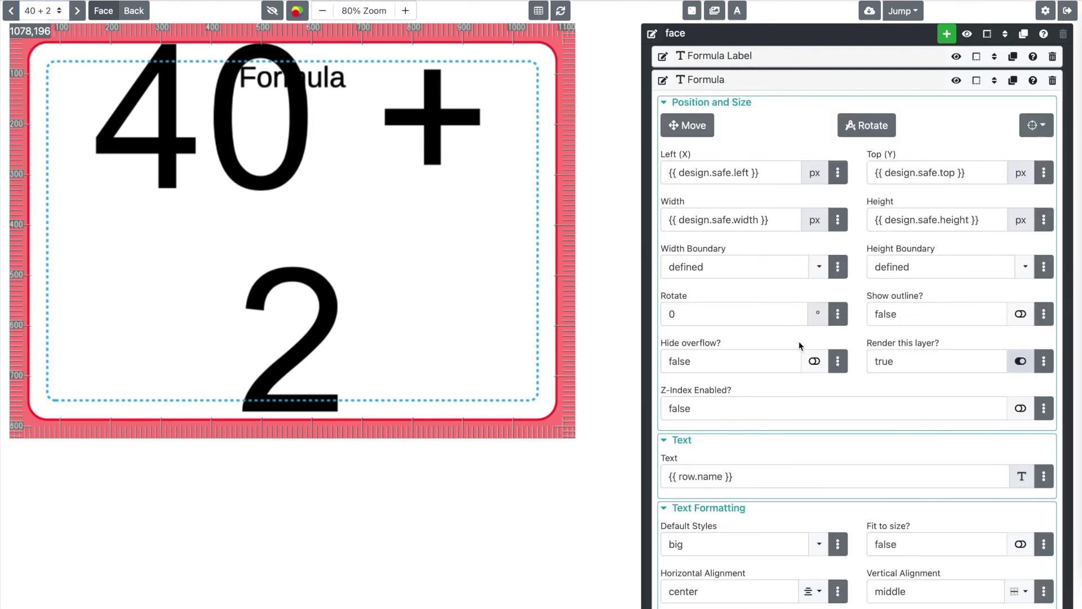
scroll(953, 478, down, 1)
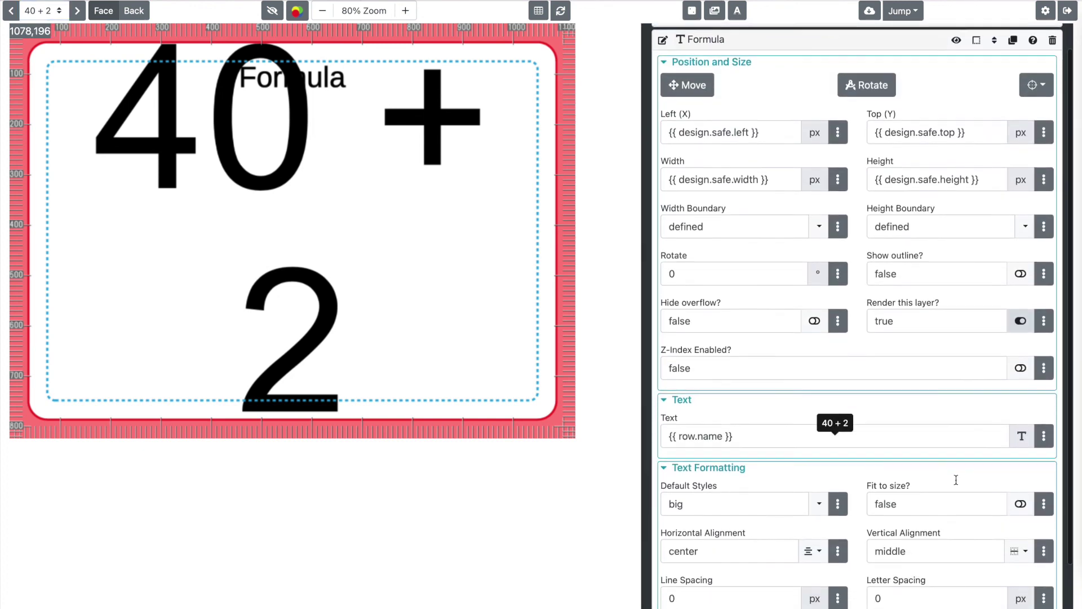
scroll(956, 480, down, 1)
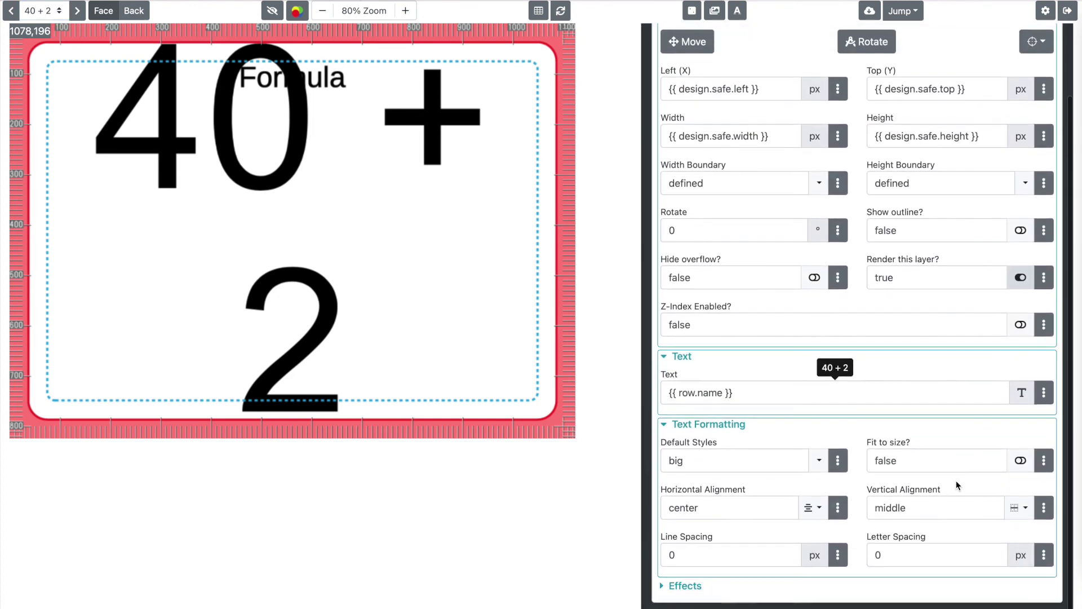
click(1021, 462)
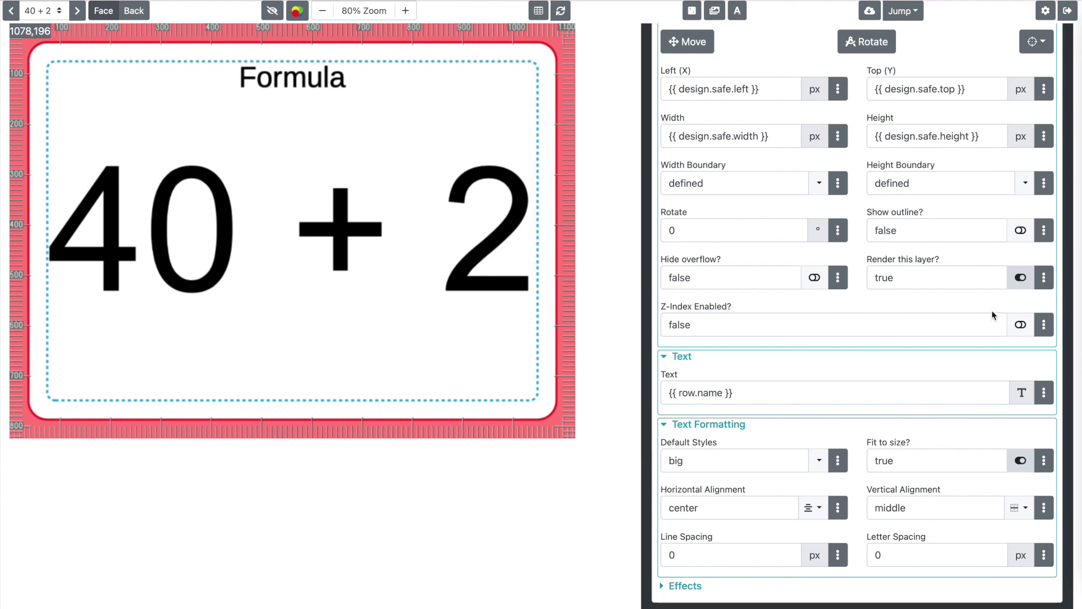
click(872, 12)
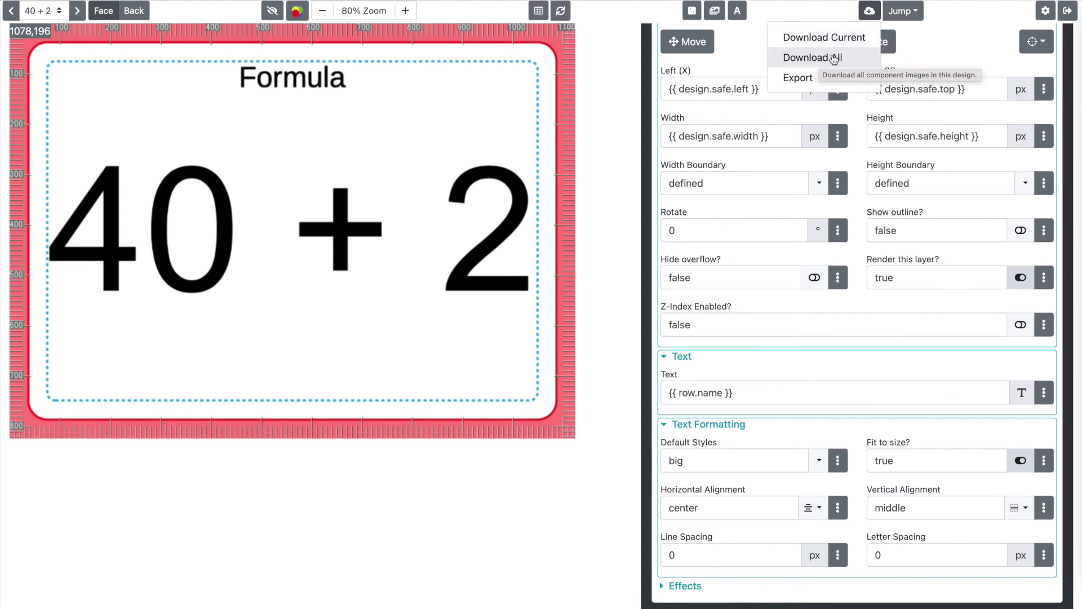
click(820, 79)
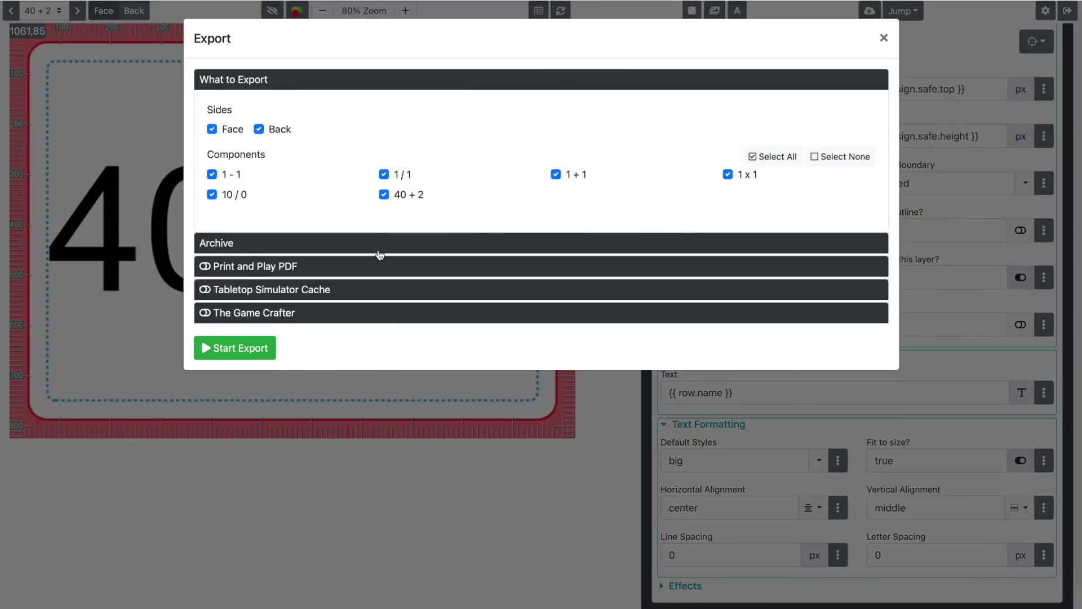
click(325, 262)
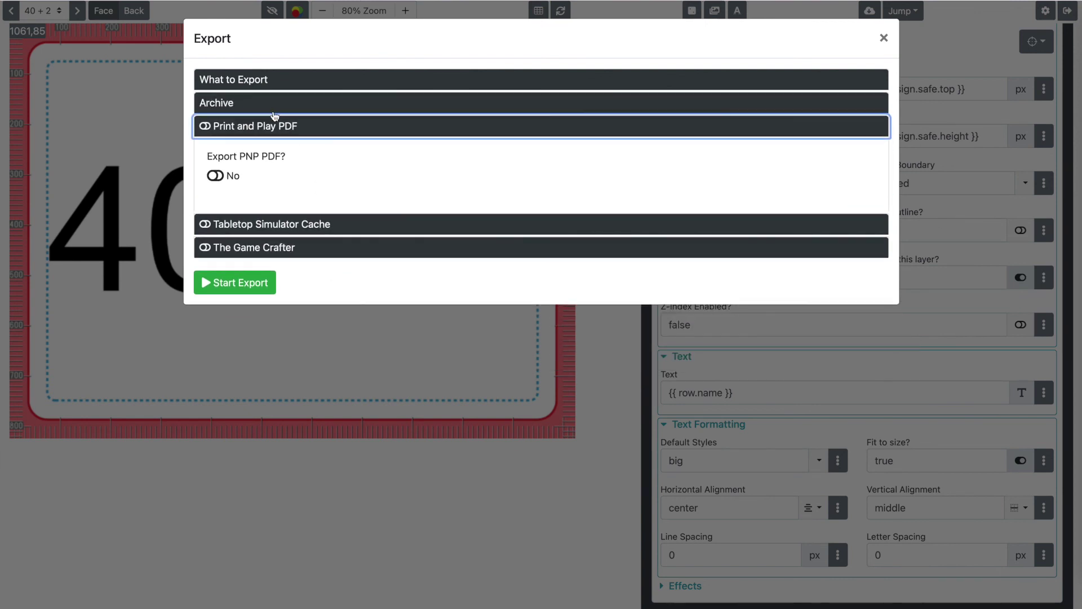
click(276, 224)
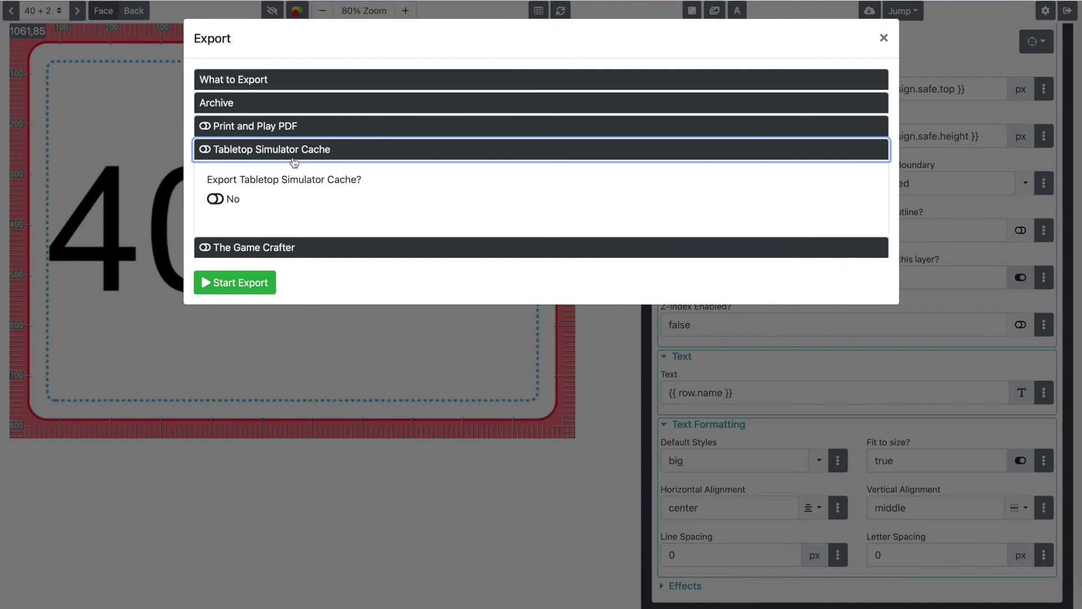
click(277, 248)
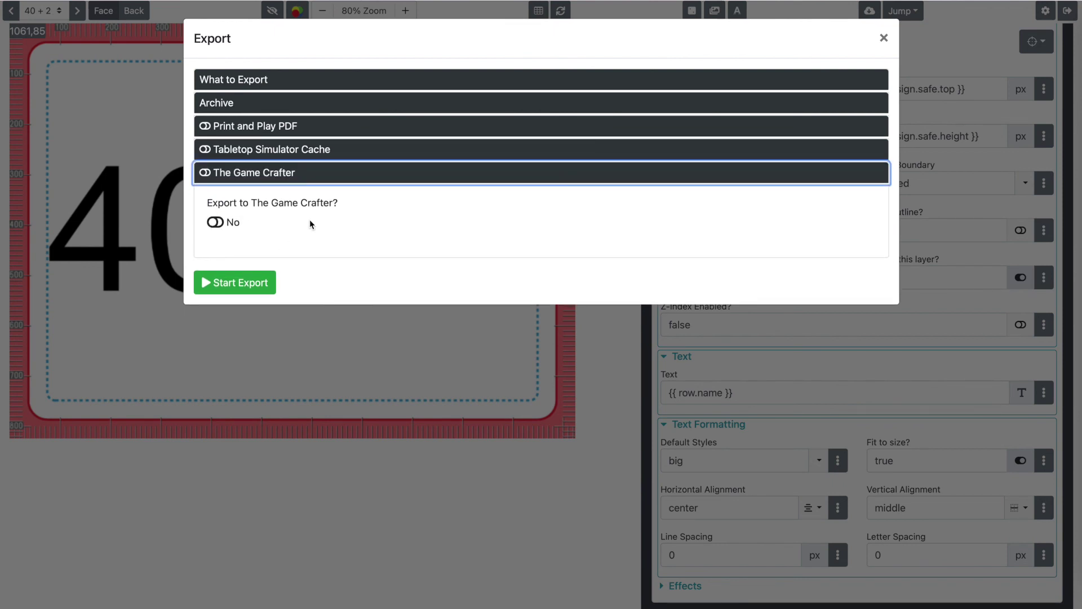
click(883, 38)
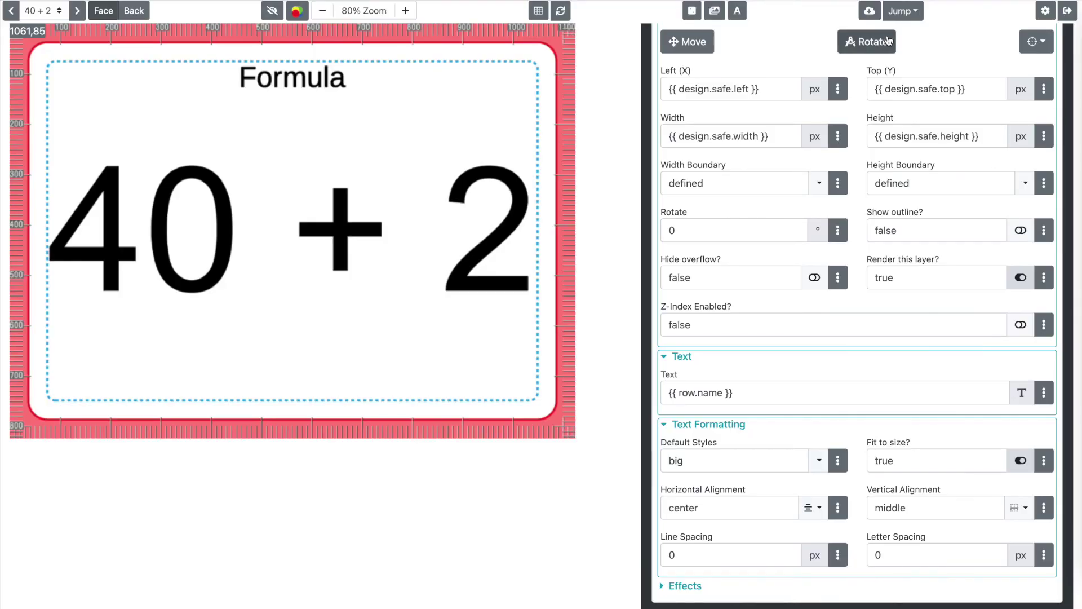